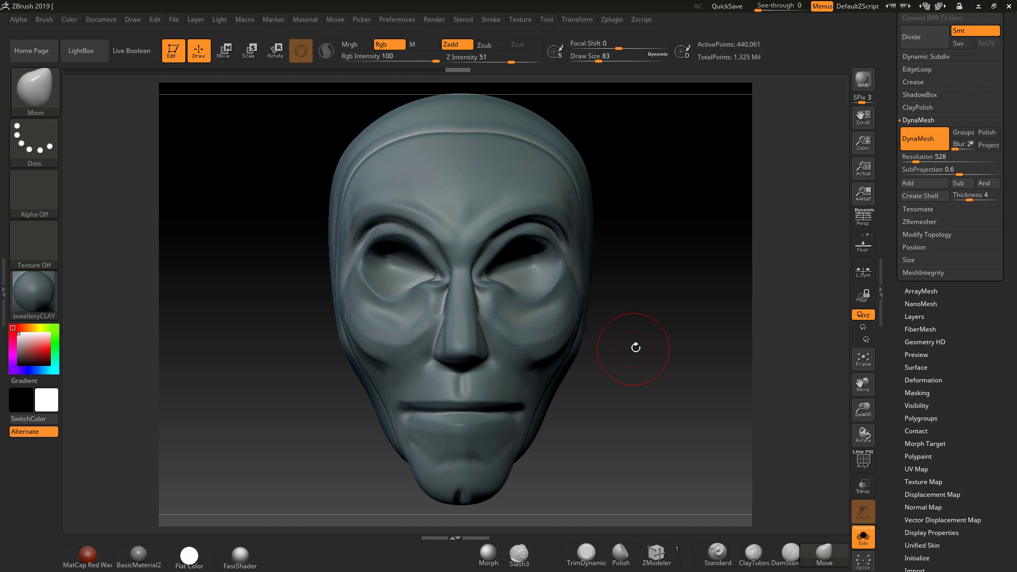
Step: Check the head subtool's X, Y and Z dimensions in millimetres with Scale Master's Sliders to Subtool Size
mouse_move(654, 354)
left_mouse_down()
mouse_move(674, 344)
mouse_move(661, 352)
mouse_move(706, 388)
mouse_move(663, 390)
mouse_move(705, 393)
mouse_move(656, 390)
mouse_move(713, 367)
mouse_move(689, 341)
mouse_move(671, 365)
mouse_move(818, 284)
left_mouse_up()
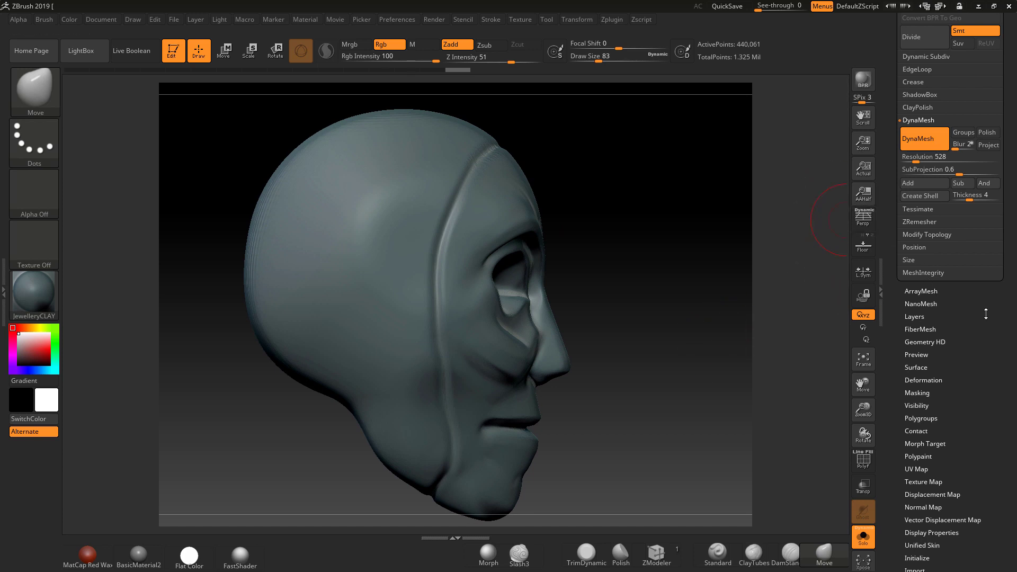
left_click_drag(737, 281, 668, 233)
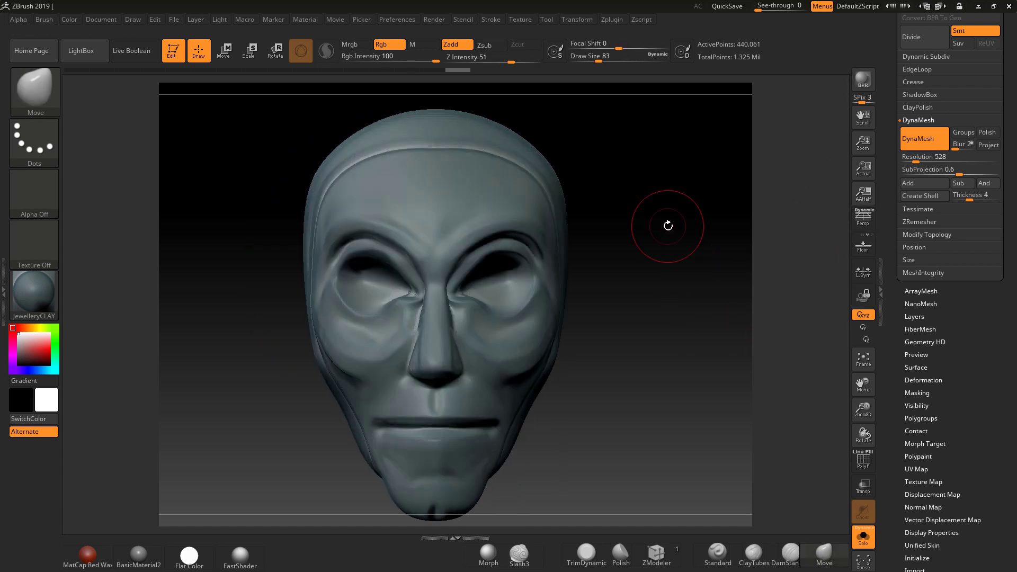
left_click(613, 20)
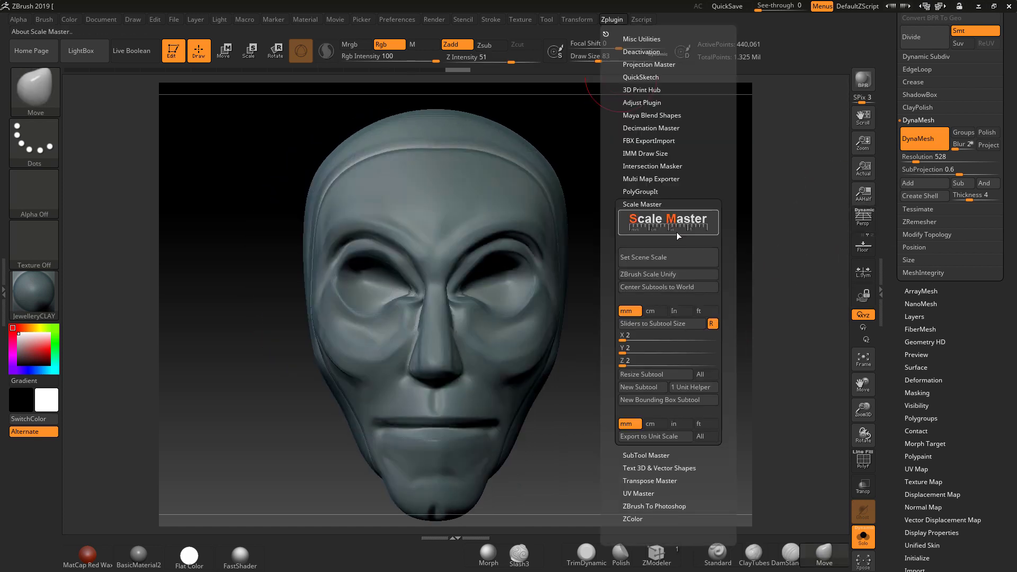
left_click(649, 326)
left_click(634, 349)
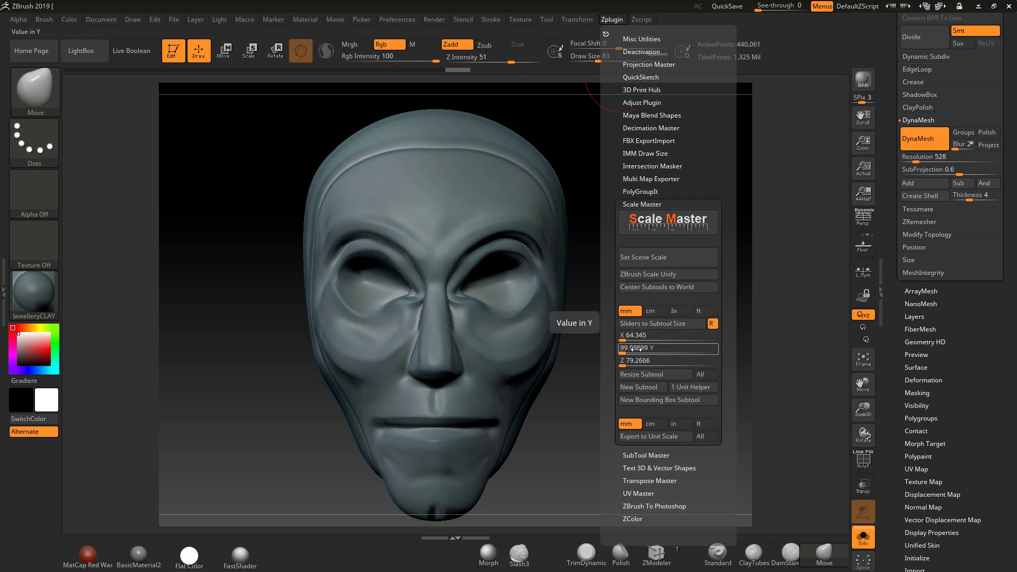
key("Return")
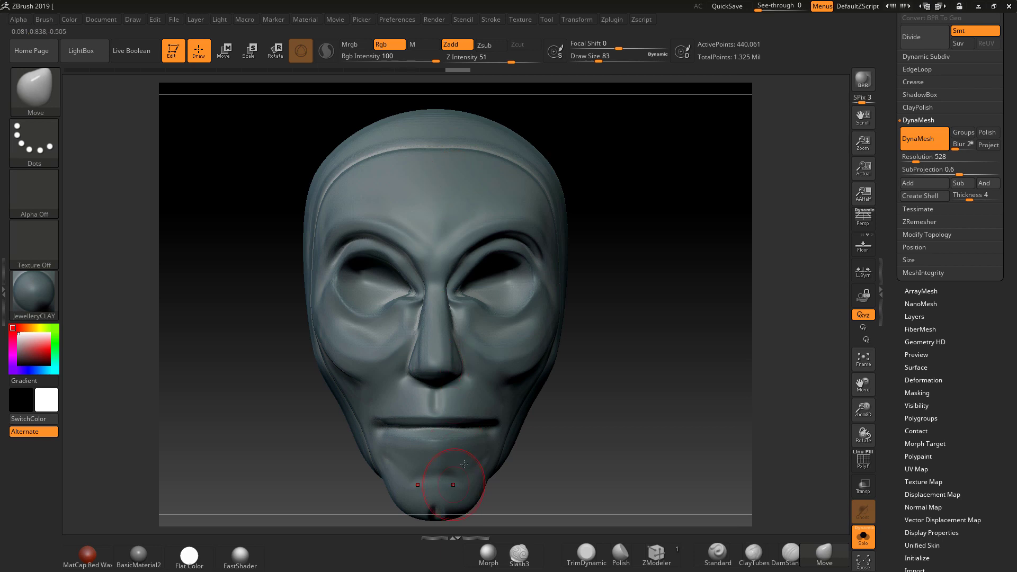
left_click(615, 19)
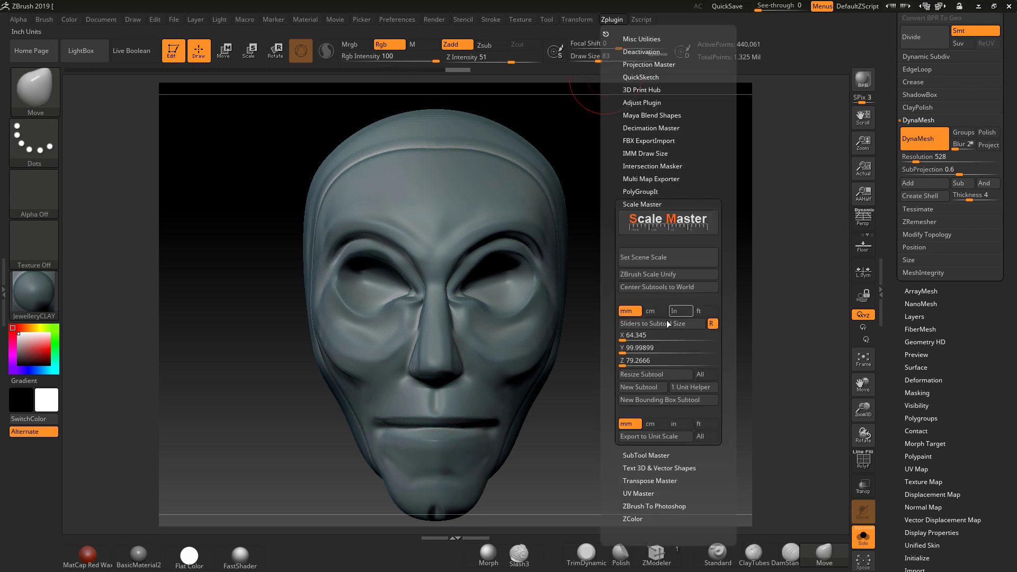
left_click(638, 349)
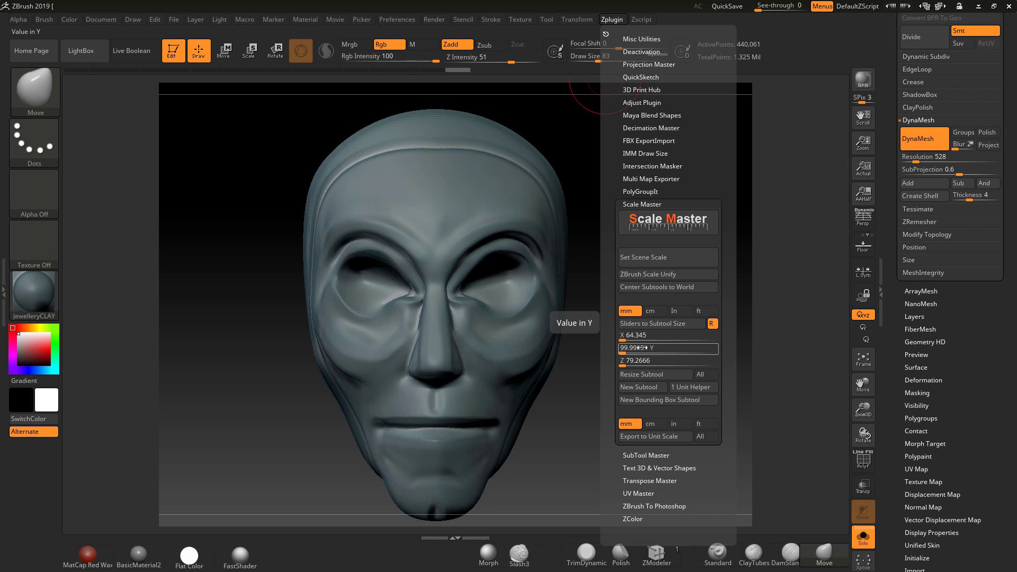
key("Return")
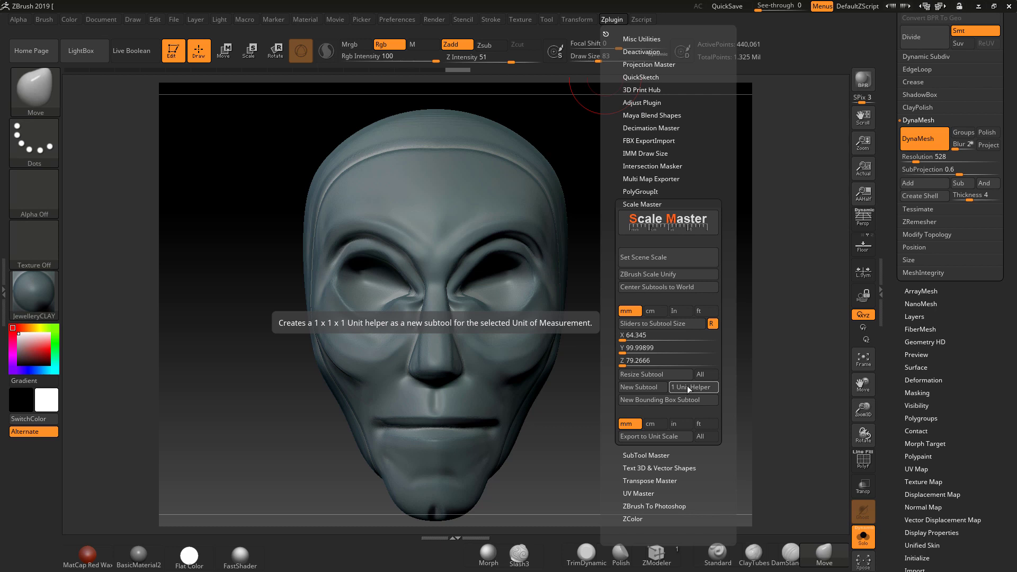
Step: Add a 1 x 1 x 1 mm unit helper cube as a new subtool and show the subtool list
left_click(688, 387)
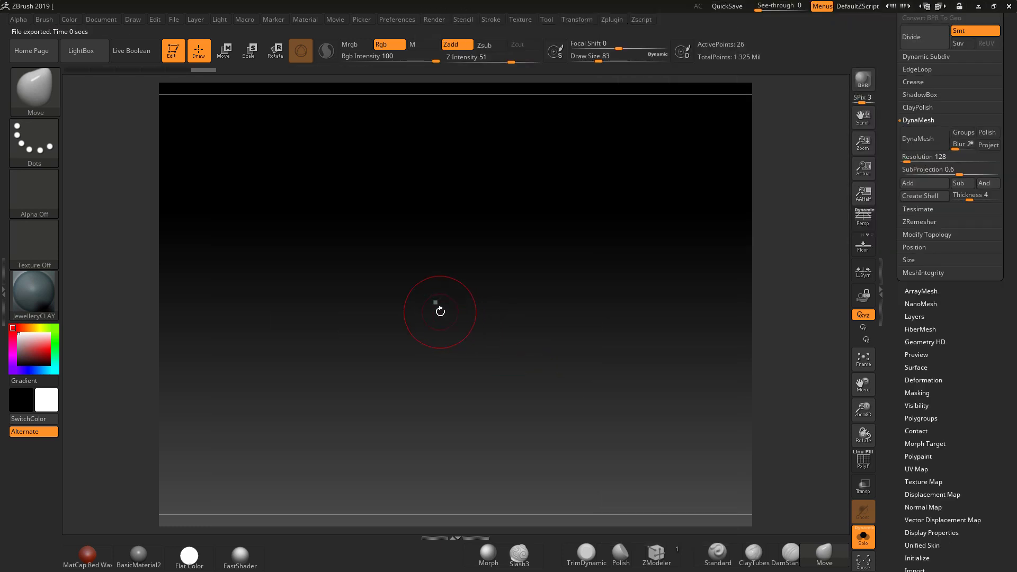
scroll(912, 80, "up", 5)
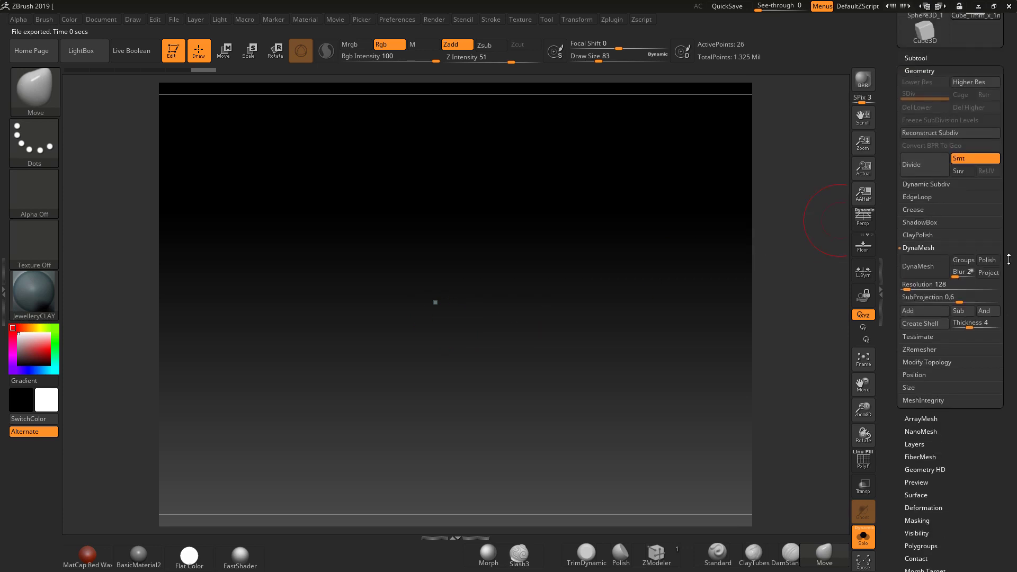
left_click(911, 52)
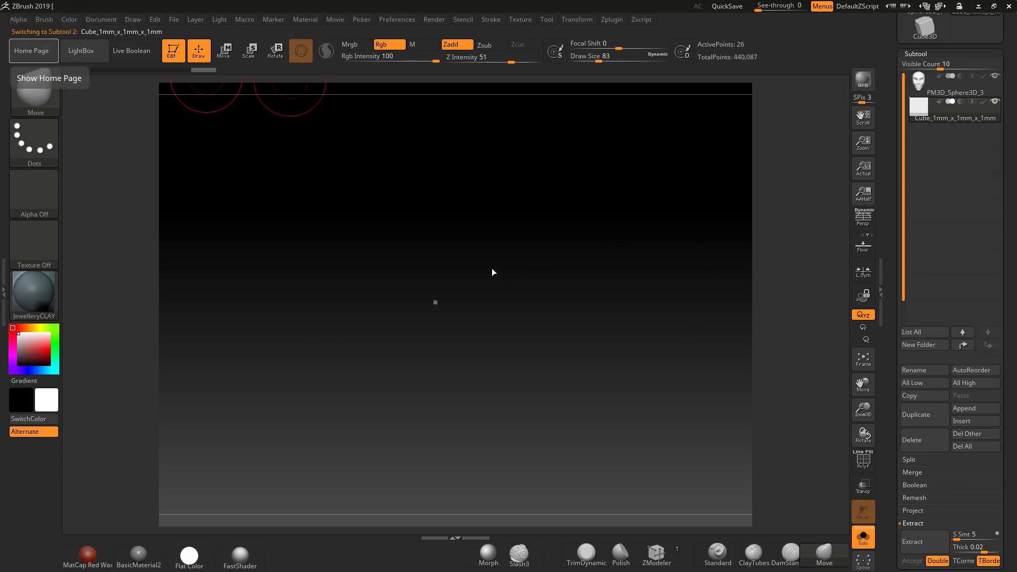
Step: Frame the helper cube and measure its upper edge from corner to corner with a transpose line
left_click_drag(492, 272, 538, 322)
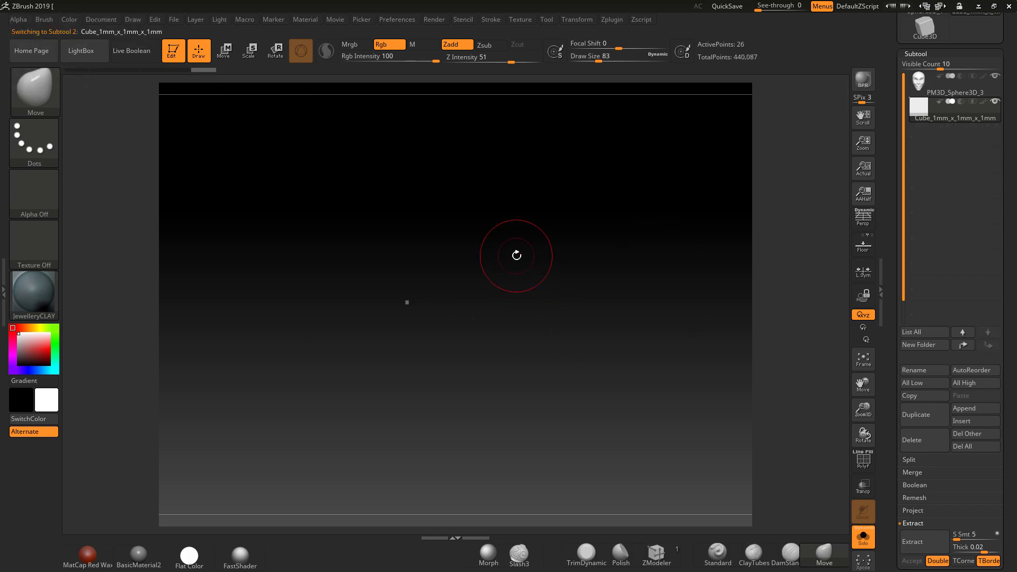
key("f")
left_click_drag(756, 317, 636, 257, "alt")
left_click(223, 51)
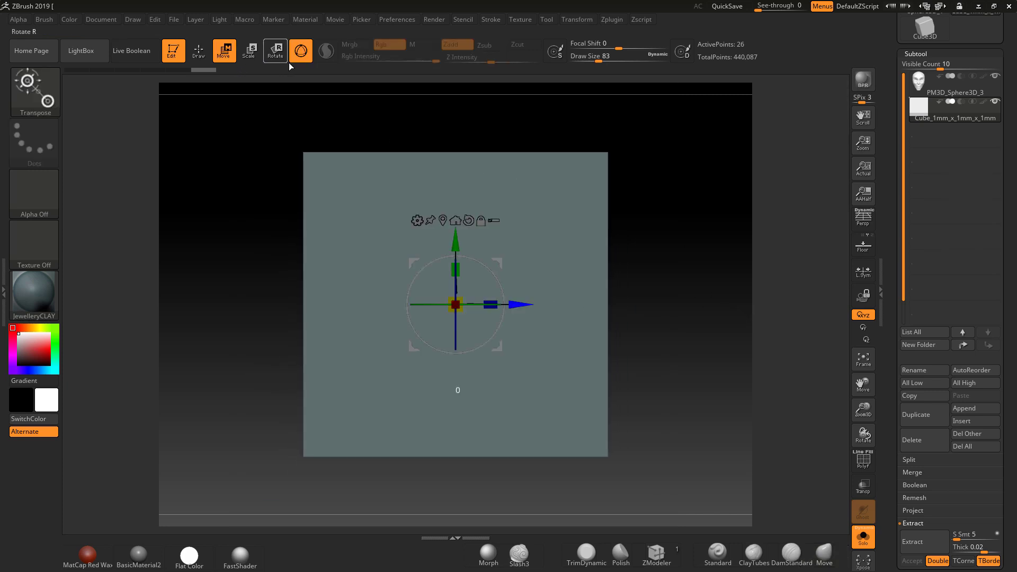
left_click(301, 50)
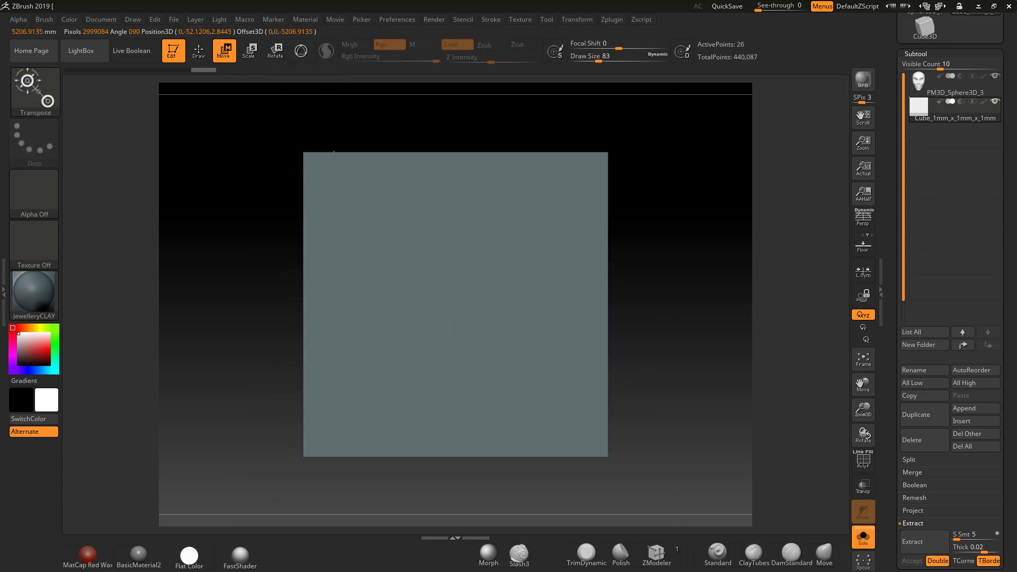
left_click_drag(303, 152, 608, 153)
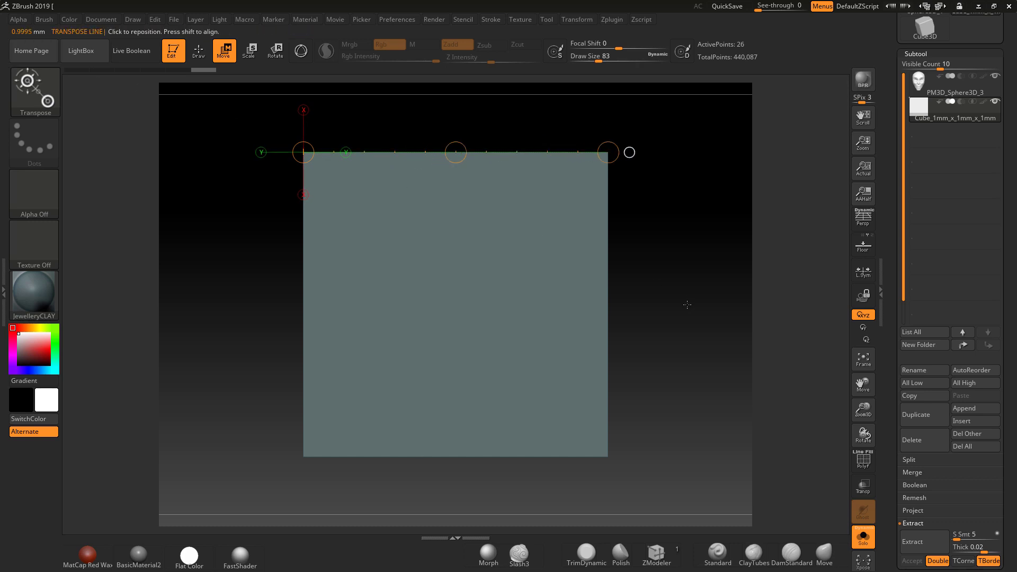
Step: Load the cube's size into the Scale Master sliders and resize the subtool with X set to 2 mm
left_click(615, 22)
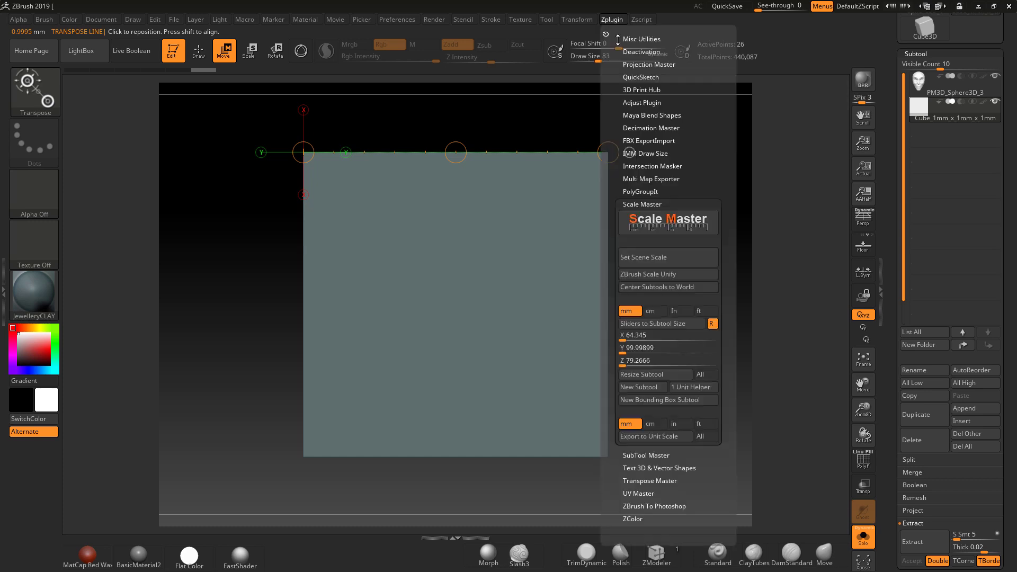
left_click(652, 325)
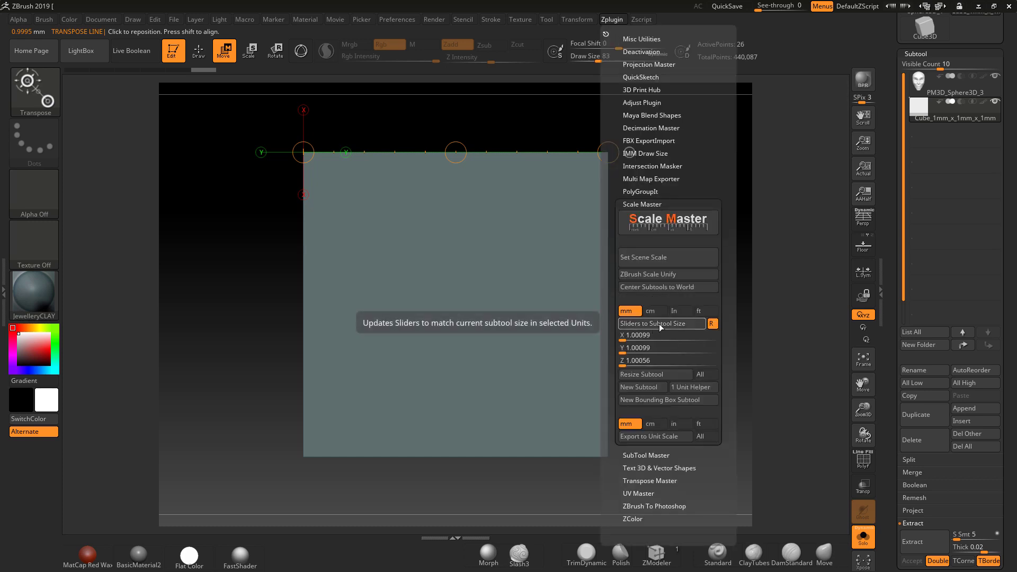
left_click(694, 373)
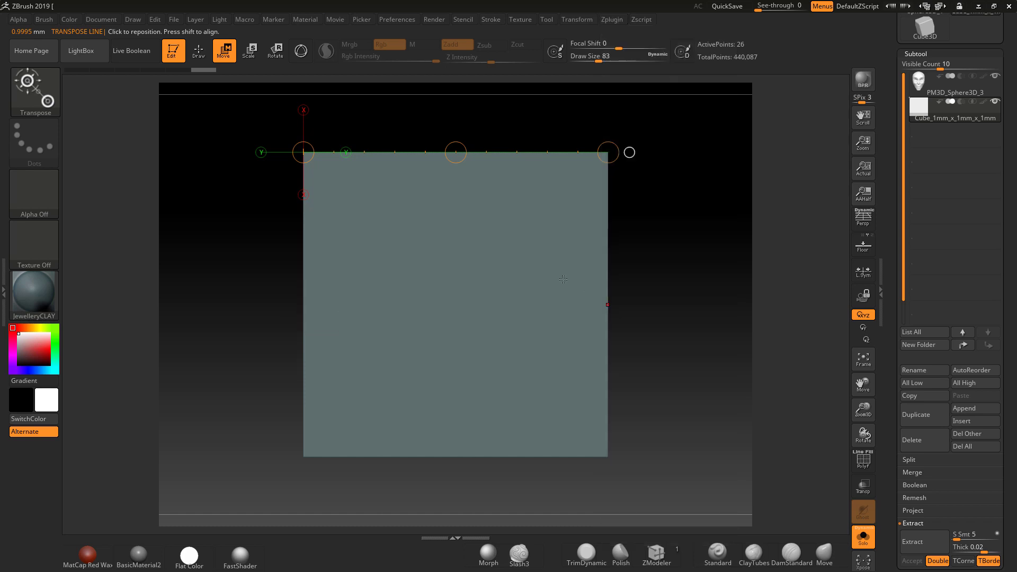
left_click(610, 21)
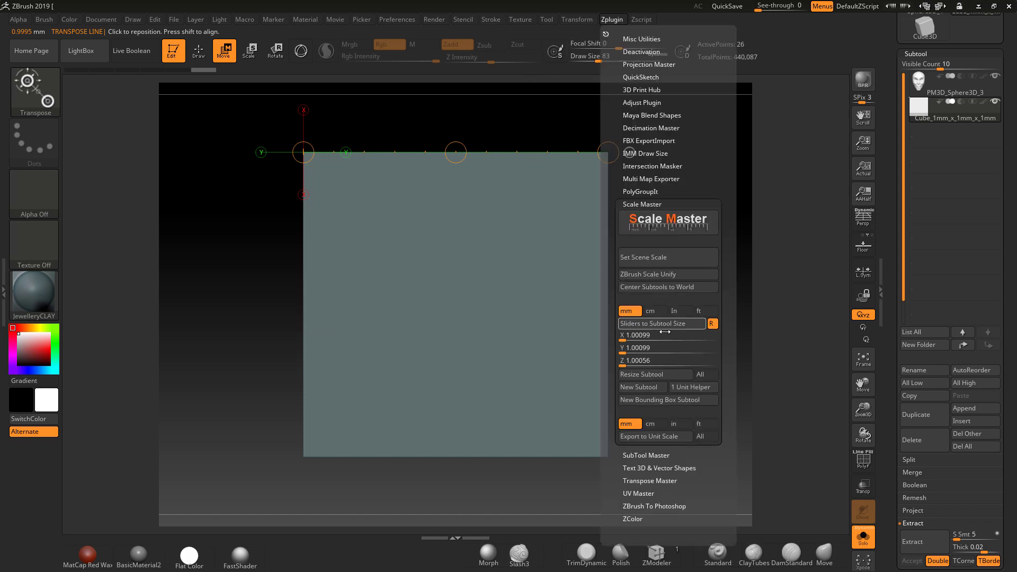
left_click(631, 336)
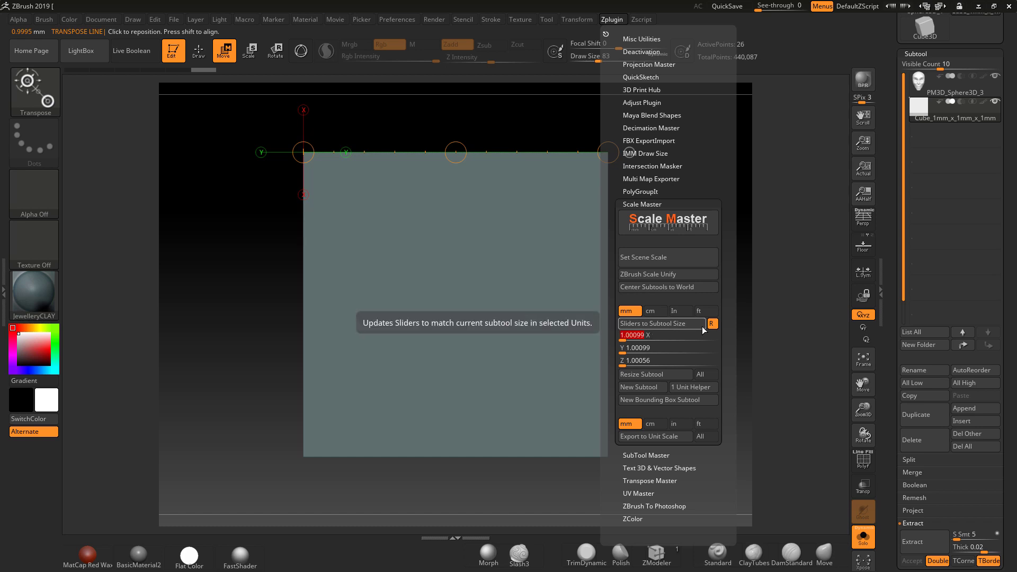
double_click(634, 336)
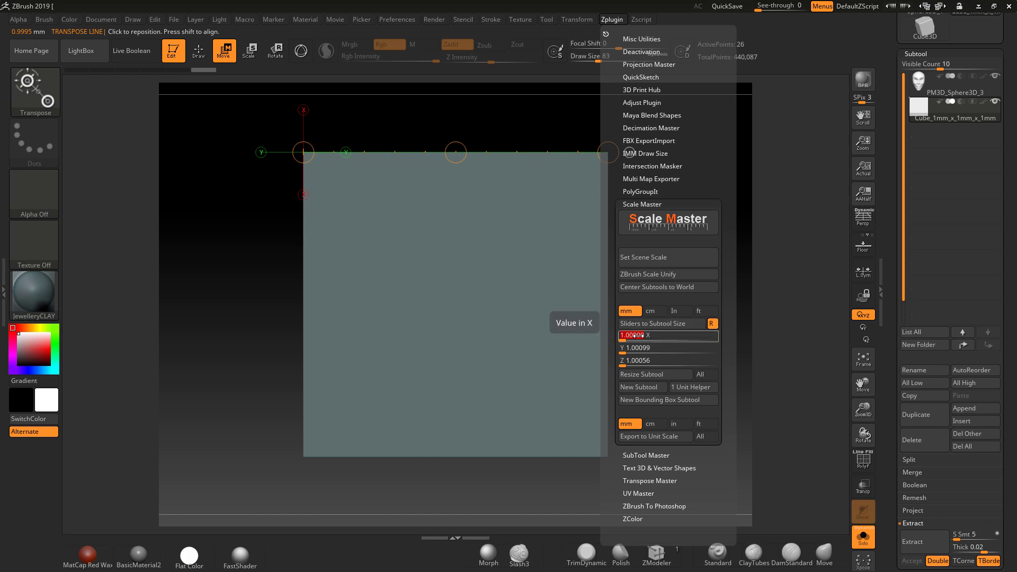
type("2")
key("Return")
left_click(635, 374)
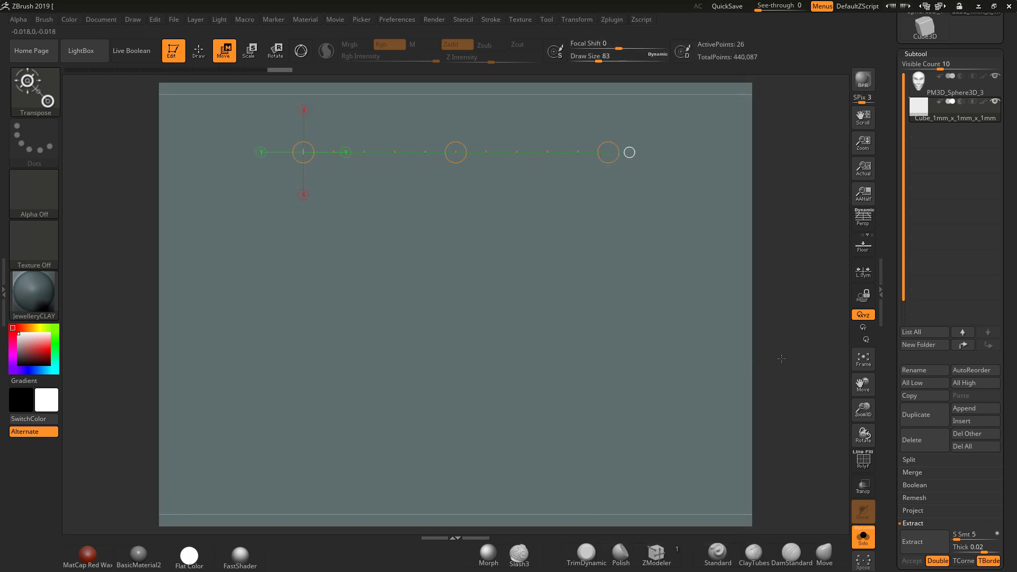
Step: Measure the resized cube's upper edge from corner to corner with a transpose line
left_click_drag(781, 359, 734, 383, "alt")
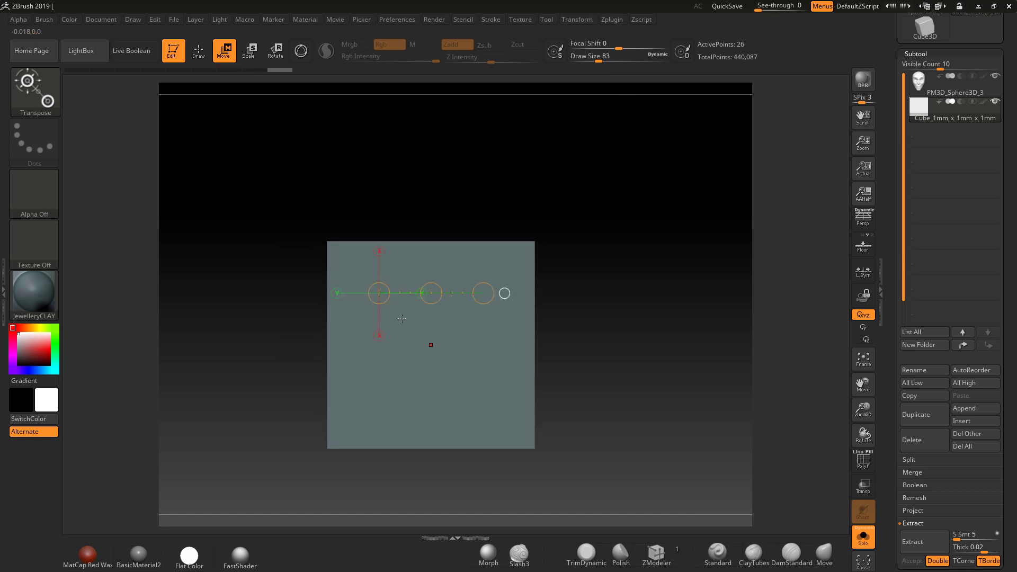
left_click_drag(327, 241, 534, 244)
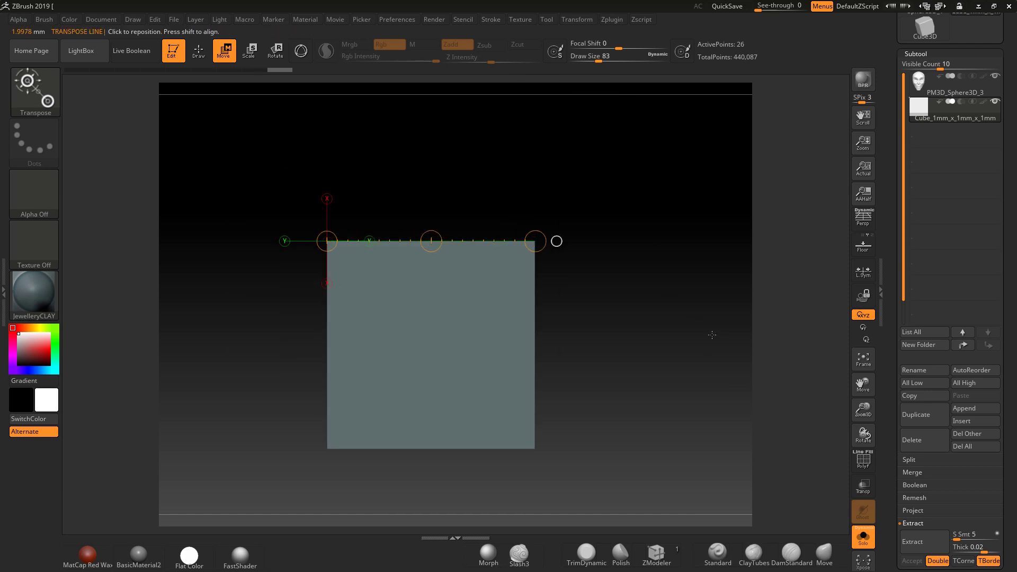
right_click_drag(724, 355, 454, 190, "ctrl")
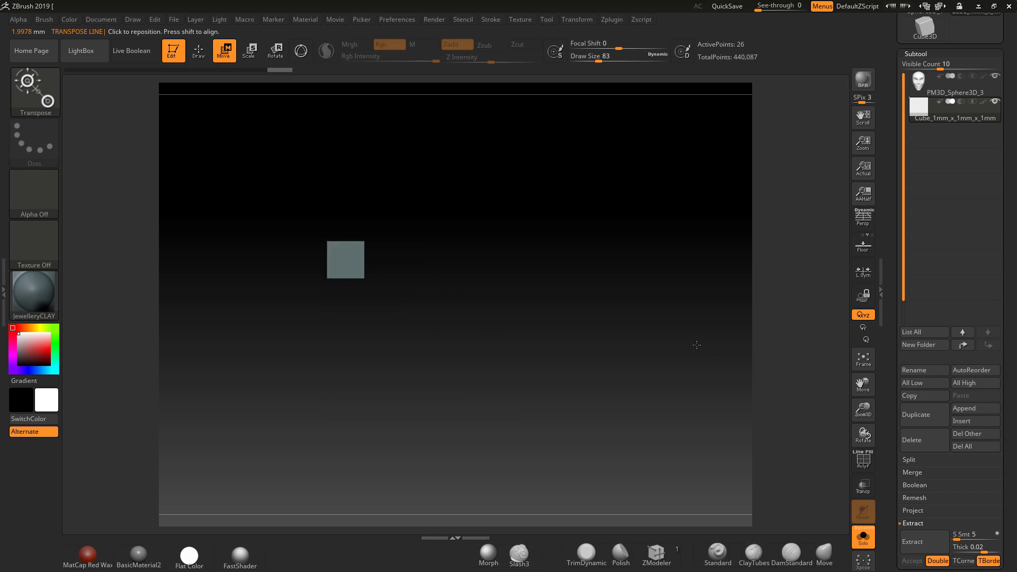
mouse_move(698, 346)
right_mouse_down("ctrl")
mouse_move(592, 275)
mouse_move(727, 341)
right_mouse_up("ctrl")
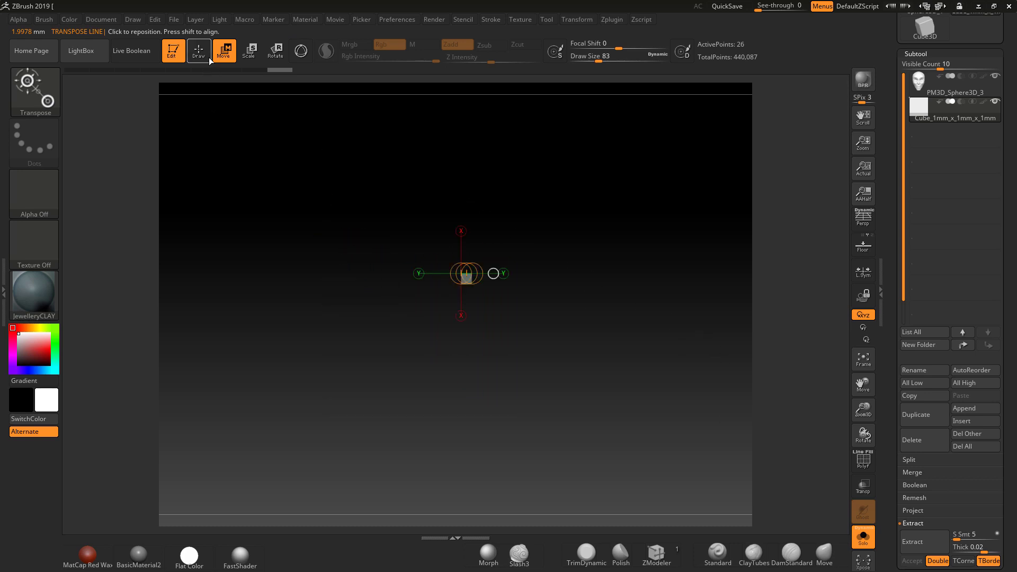
Step: Turn off Solo and move the helper cube up to just above the crown of the head with the Gizmo
left_click(207, 57)
left_click(868, 541)
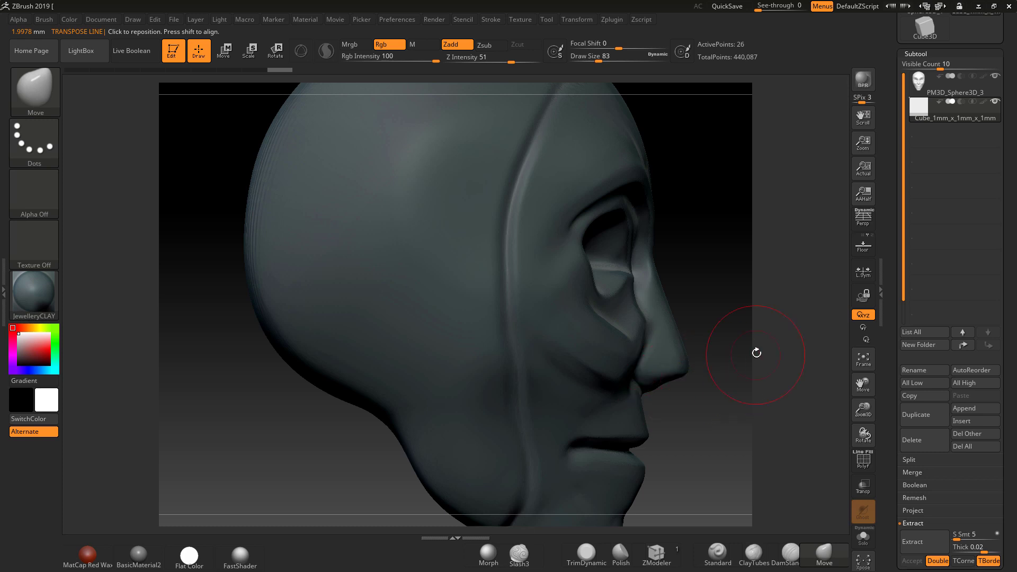
mouse_move(756, 352)
right_mouse_down()
mouse_move(714, 351)
mouse_move(636, 329)
right_mouse_up()
left_click(228, 56)
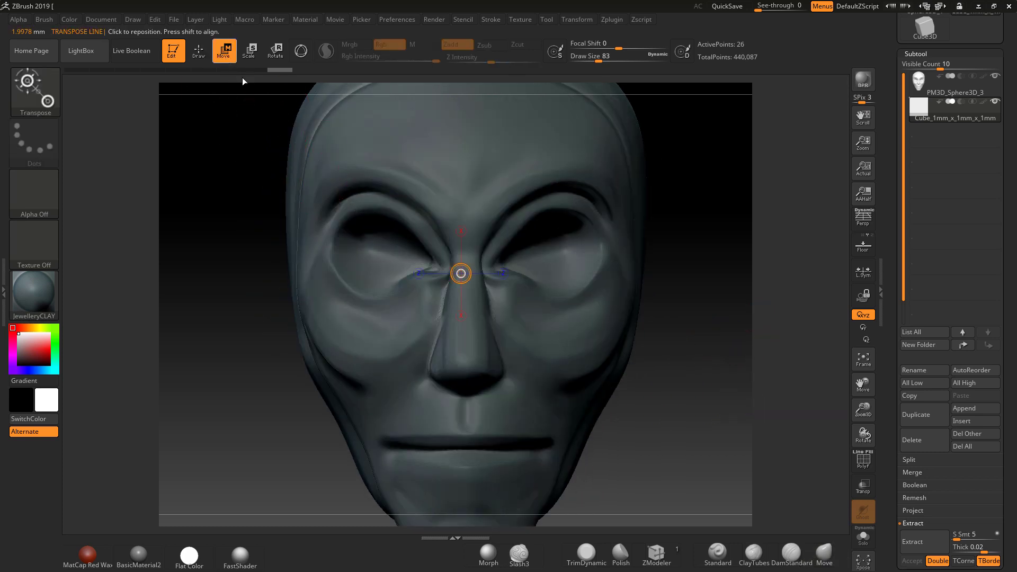
right_click_drag(543, 139, 541, 254, "alt")
left_click(301, 50)
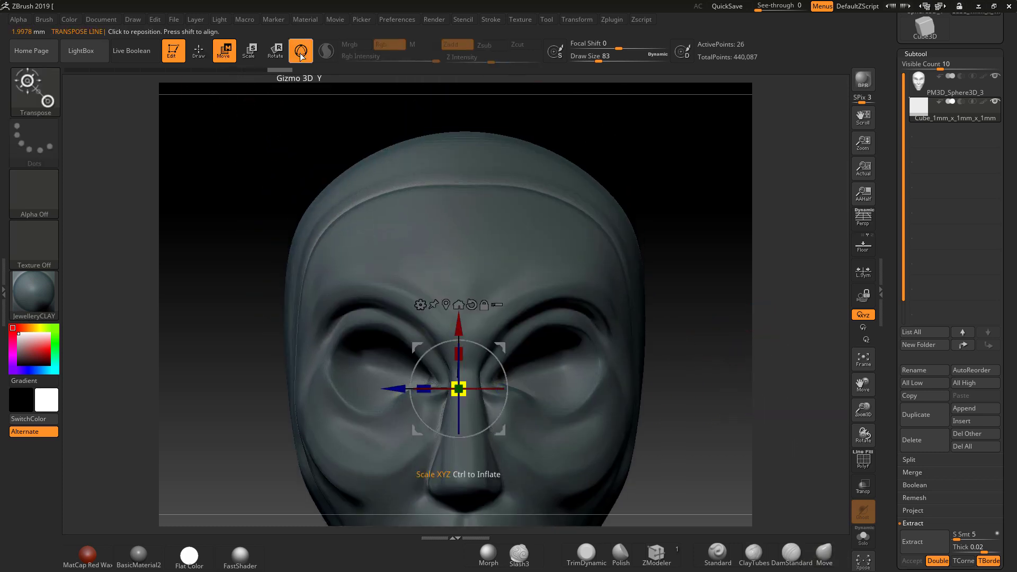
left_click_drag(456, 332, 461, 66)
right_click_drag(729, 253, 734, 268, "alt")
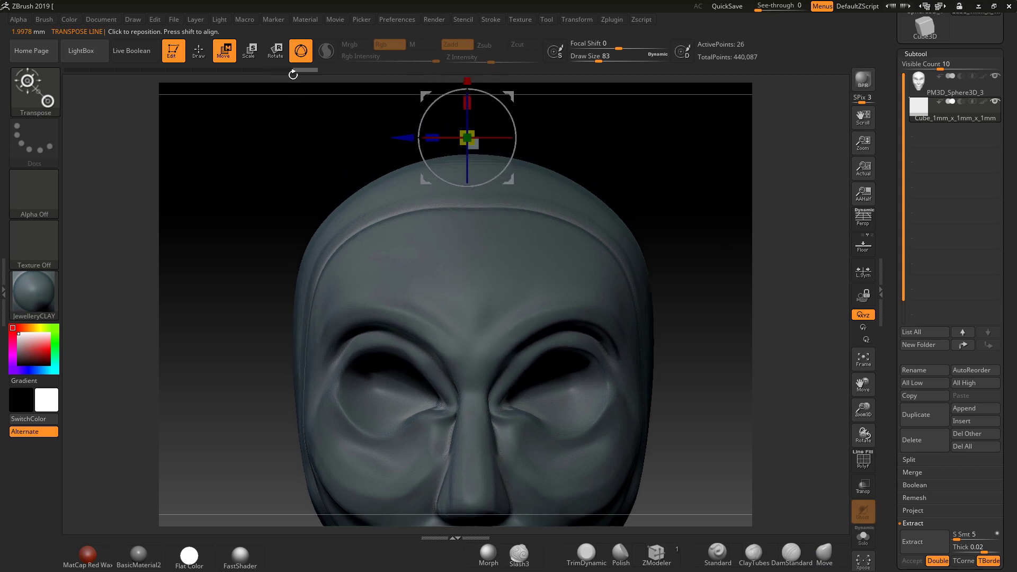
left_click(199, 51)
mouse_move(628, 287)
right_mouse_down("ctrl")
mouse_move(682, 353)
mouse_move(723, 350)
mouse_move(710, 349)
right_mouse_up("ctrl")
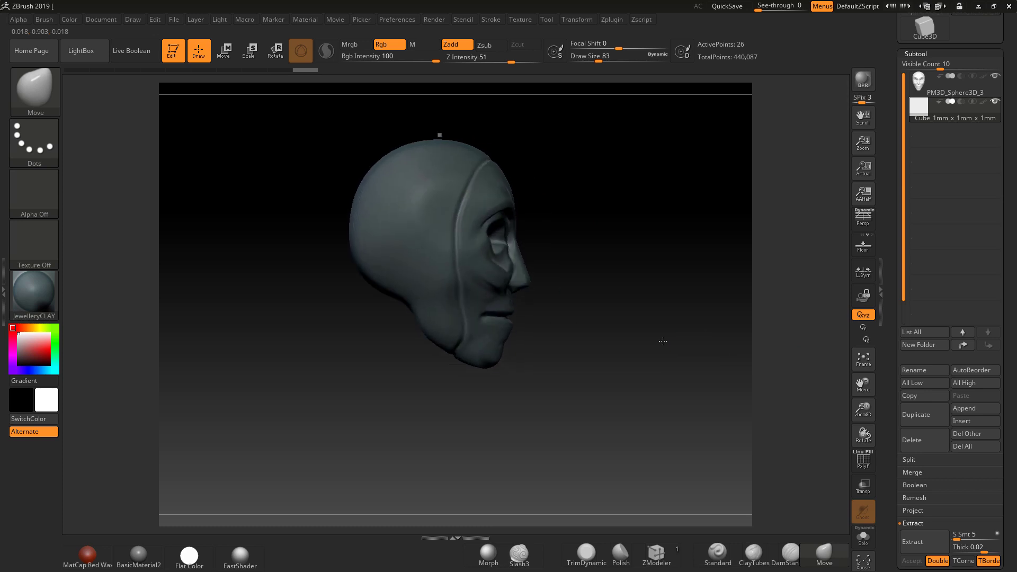
Step: Rename the head subtool as DYNAMESHSHELL
left_click(948, 85)
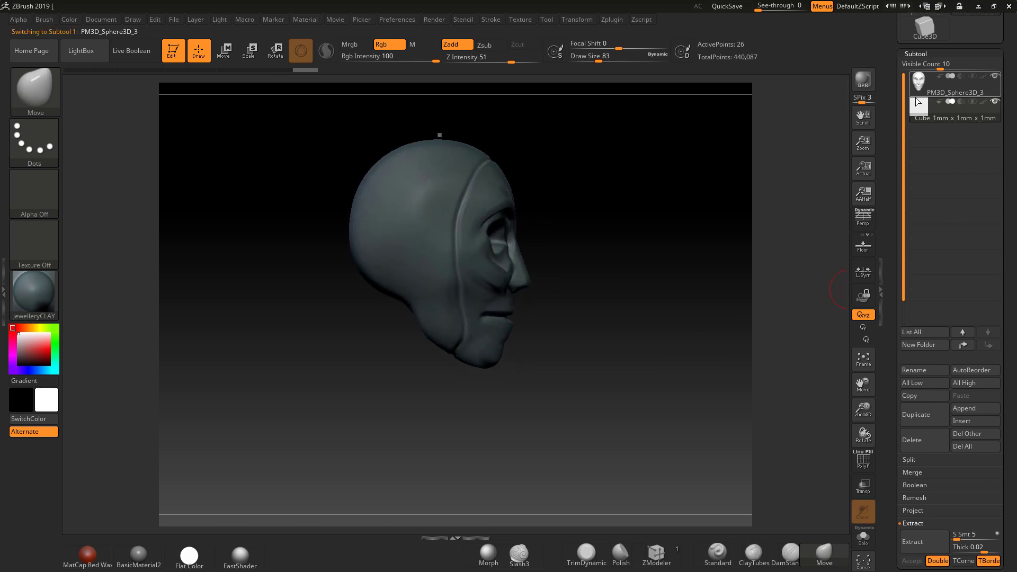
left_click(907, 374)
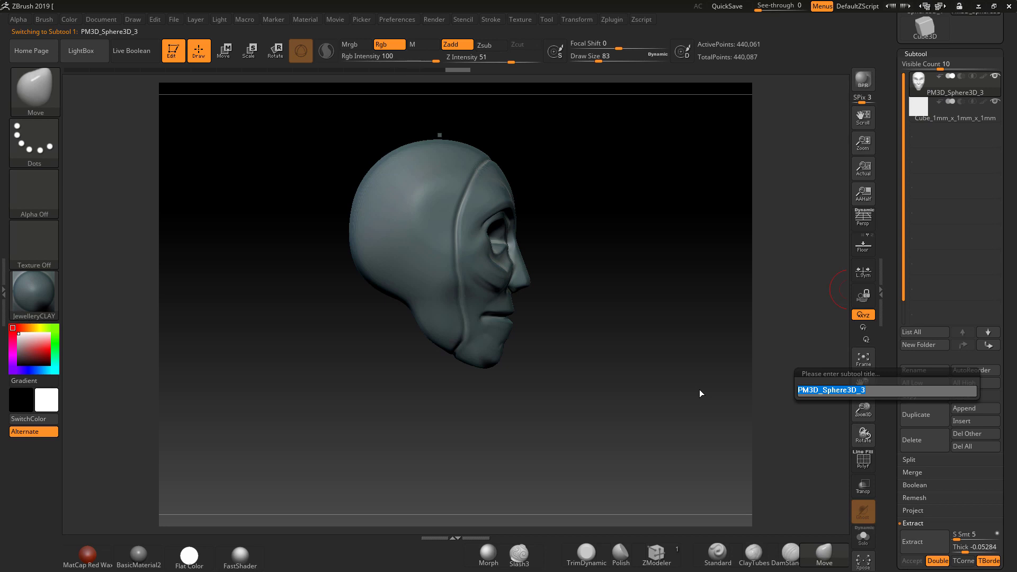
type("DYNAMESHSHELL")
key("Return")
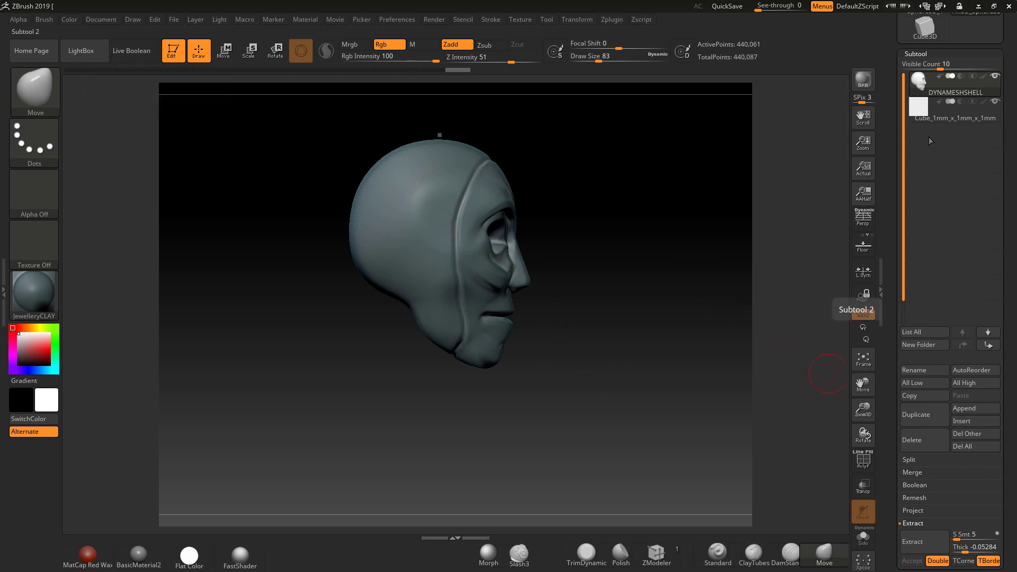
Step: Reorder the reference cube above the head in the subtool list, hide it, and select the DYNAMESHSHELL subtool
mouse_move(959, 115)
left_click(922, 111)
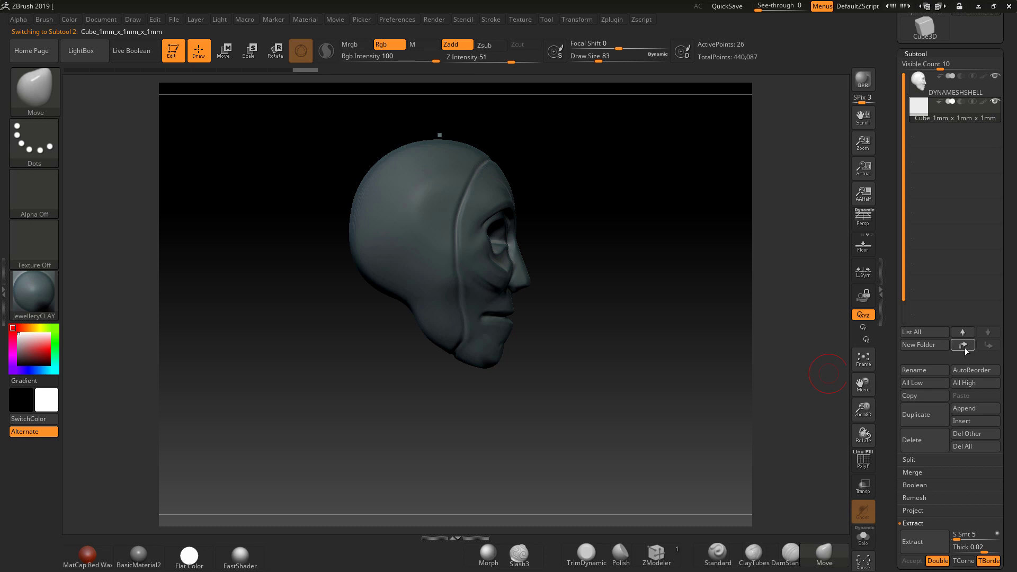
left_click(925, 111)
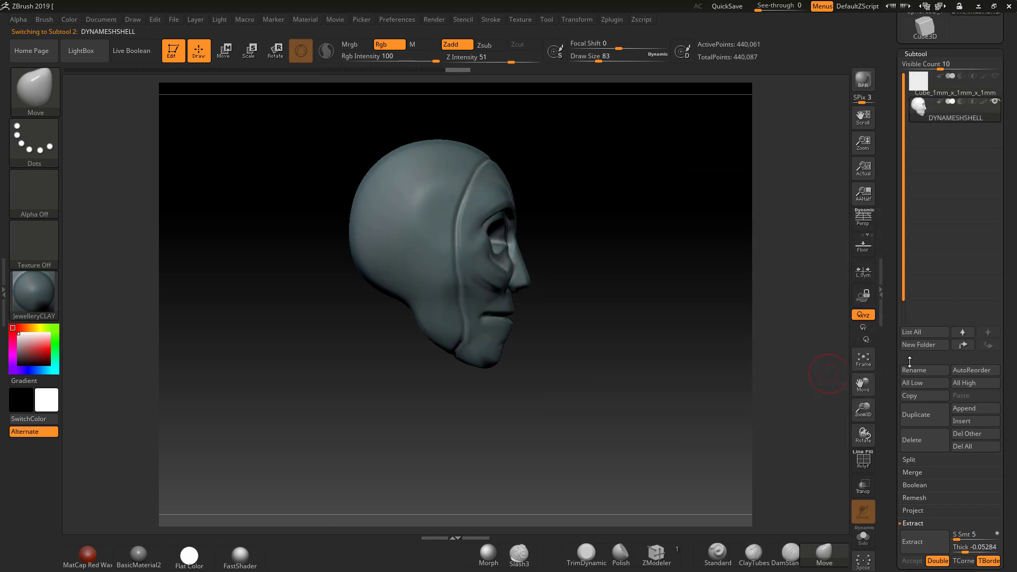
Step: Append a Cube3D subtool, scale it down and move it so it overlaps the back of the head
left_click(966, 411)
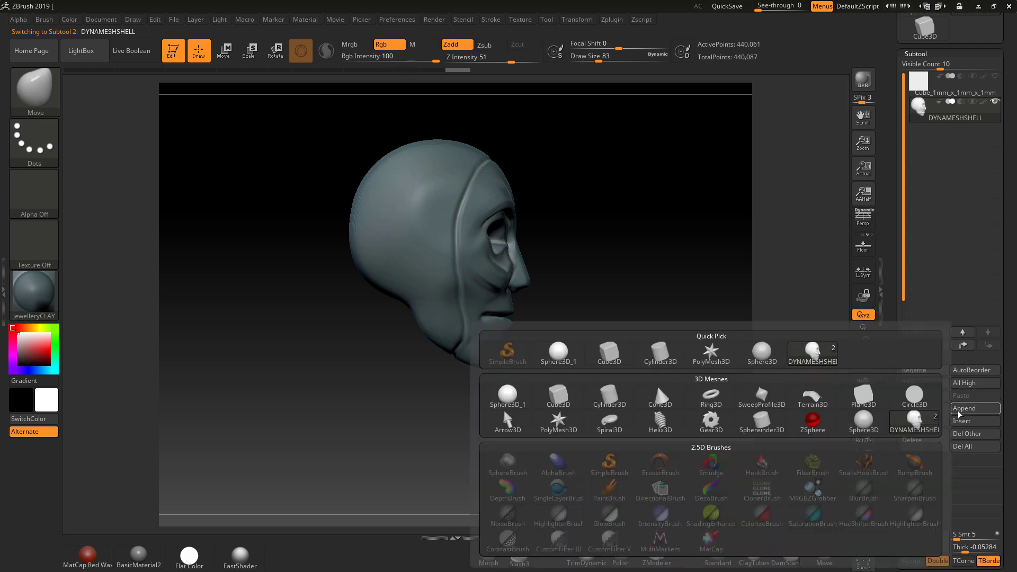
left_click(618, 362)
left_click(924, 132)
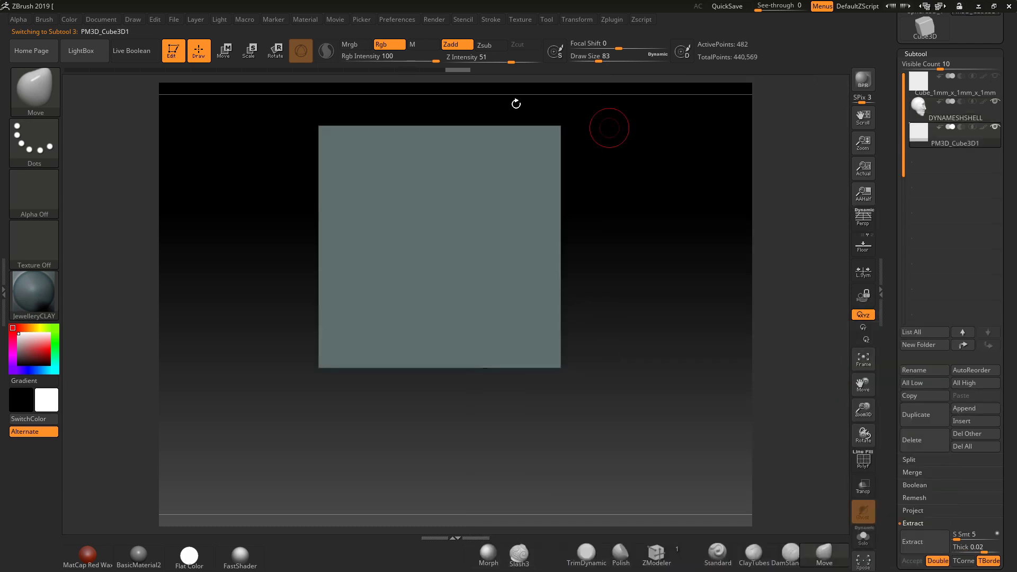
left_click(224, 50)
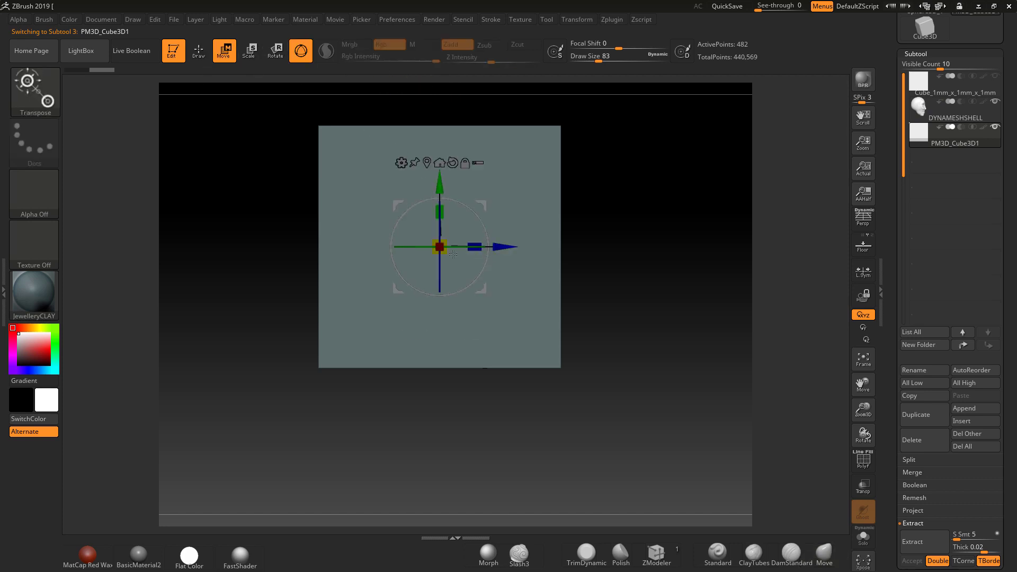
left_click_drag(440, 246, 371, 213)
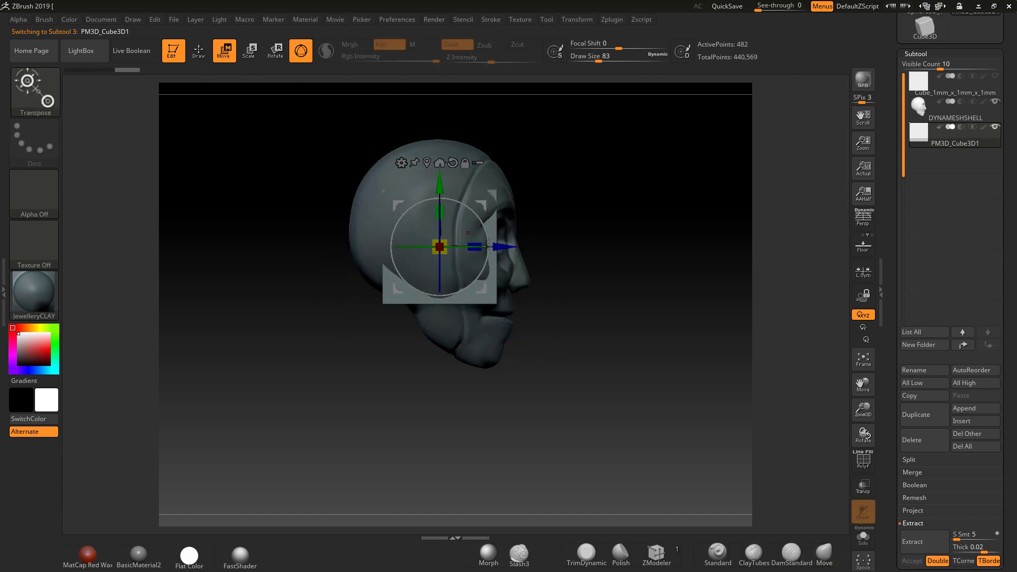
left_click_drag(483, 246, 412, 247)
left_click_drag(583, 257, 478, 185)
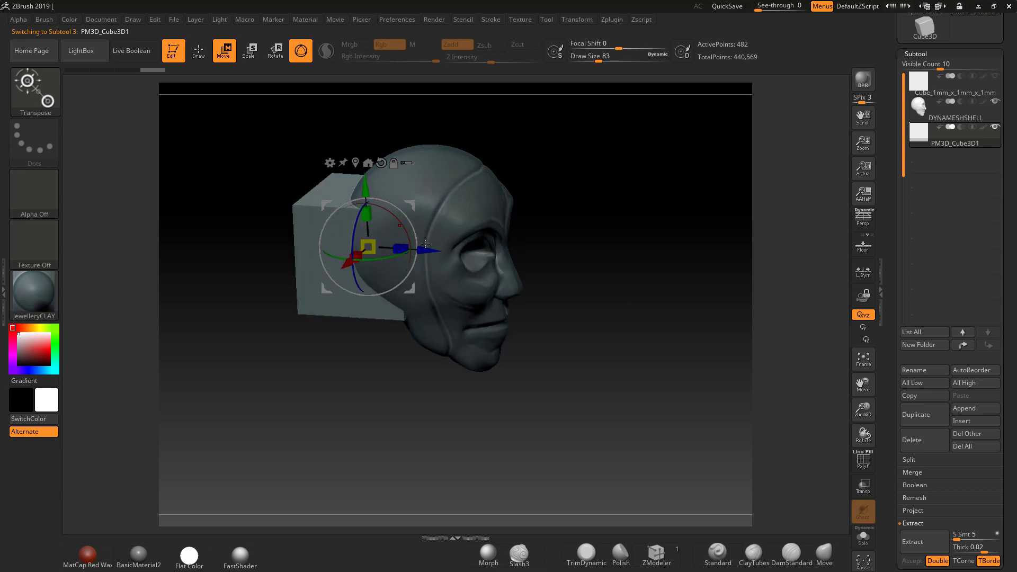
left_click_drag(626, 315, 635, 301)
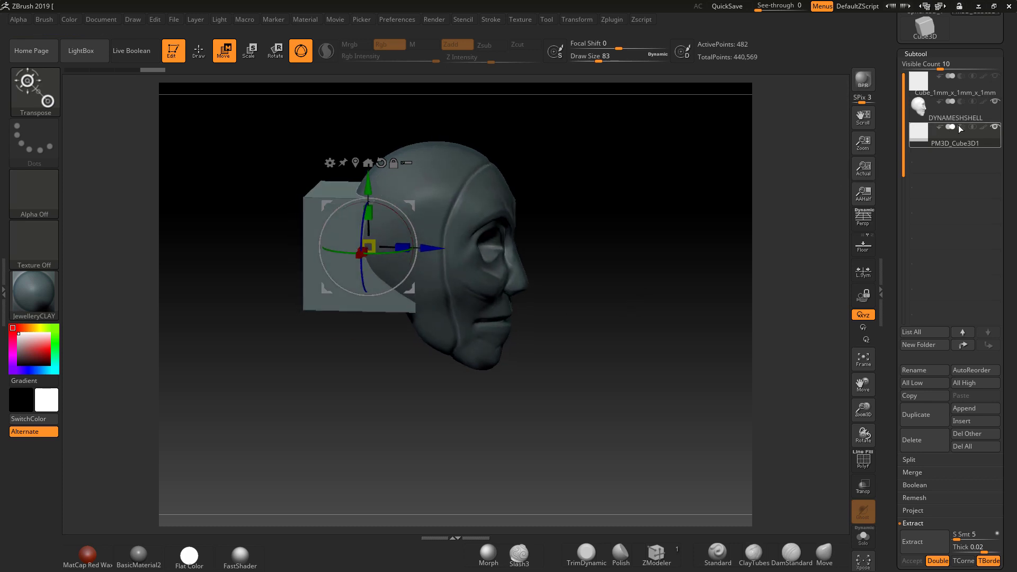
Step: Set the appended cube to subtract and turn on Live Boolean to preview its cut in the back of the head
left_click(962, 127)
left_click(135, 50)
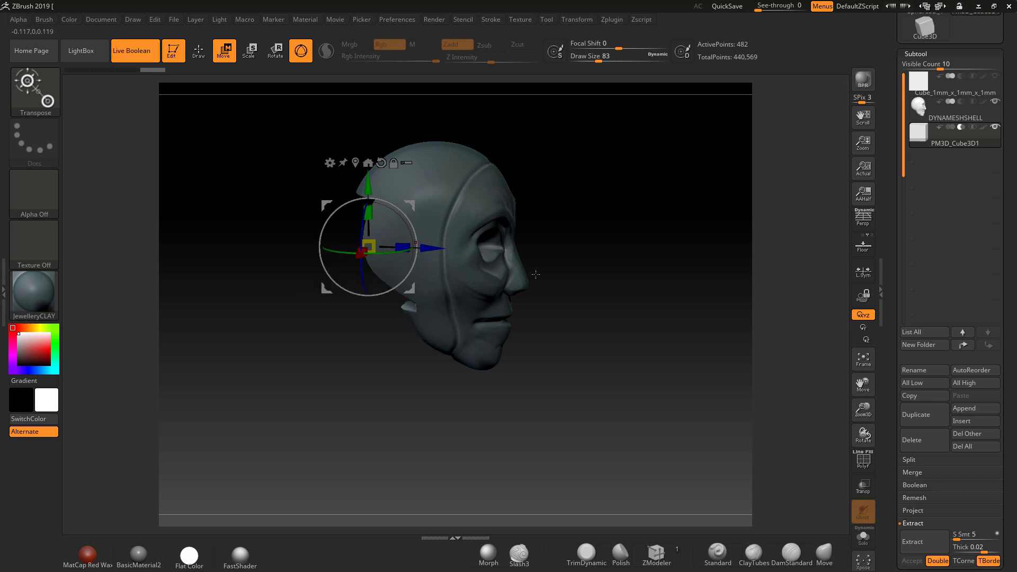
mouse_move(674, 265)
left_mouse_down()
mouse_move(704, 233)
mouse_move(710, 248)
mouse_move(673, 262)
mouse_move(686, 259)
left_mouse_up()
left_click(921, 109)
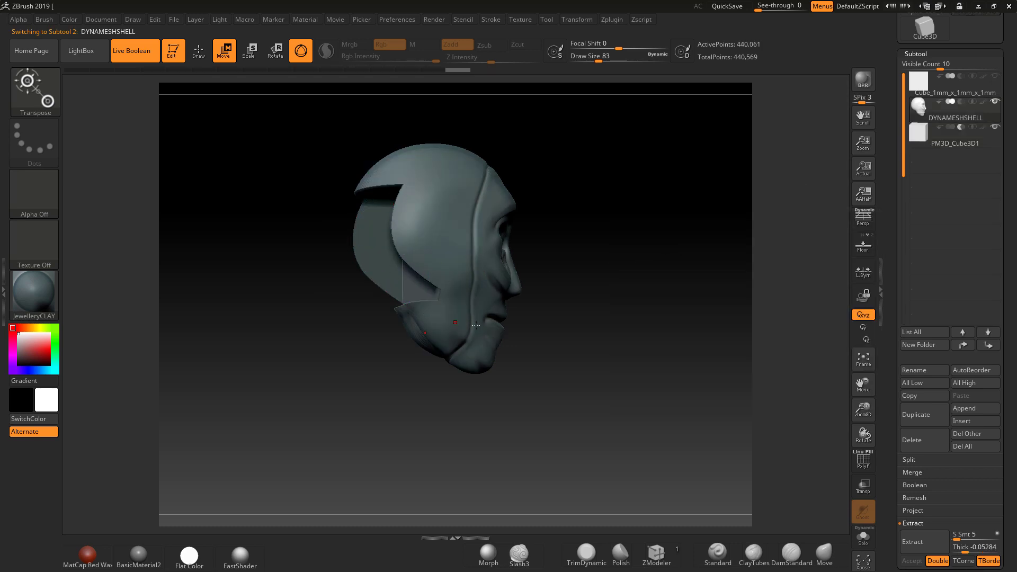
left_click_drag(622, 310, 520, 284)
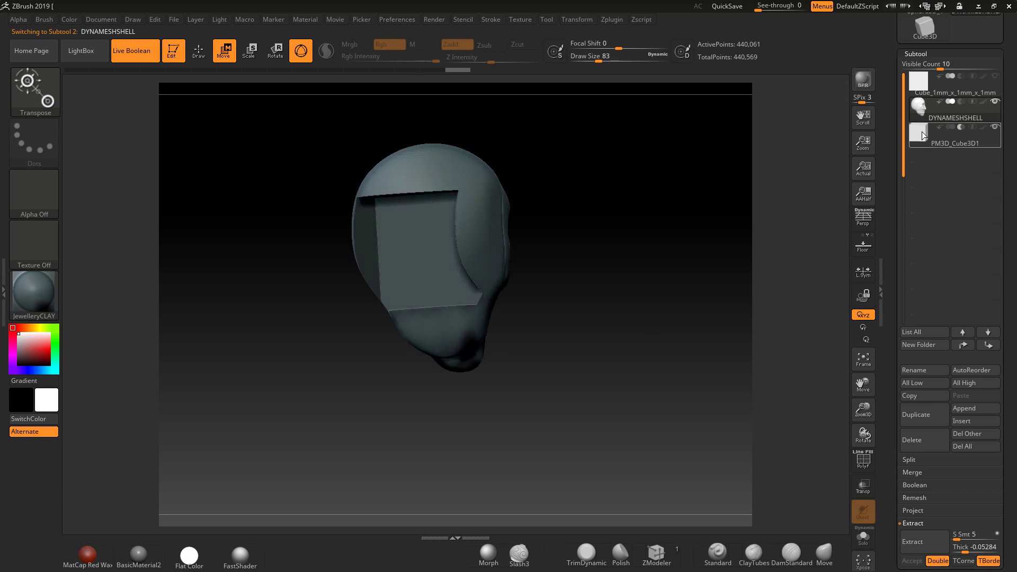
Step: Duplicate the DYNAMESHSHELL head subtool, then rename the original as POLYSHELL and hide it
mouse_move(921, 118)
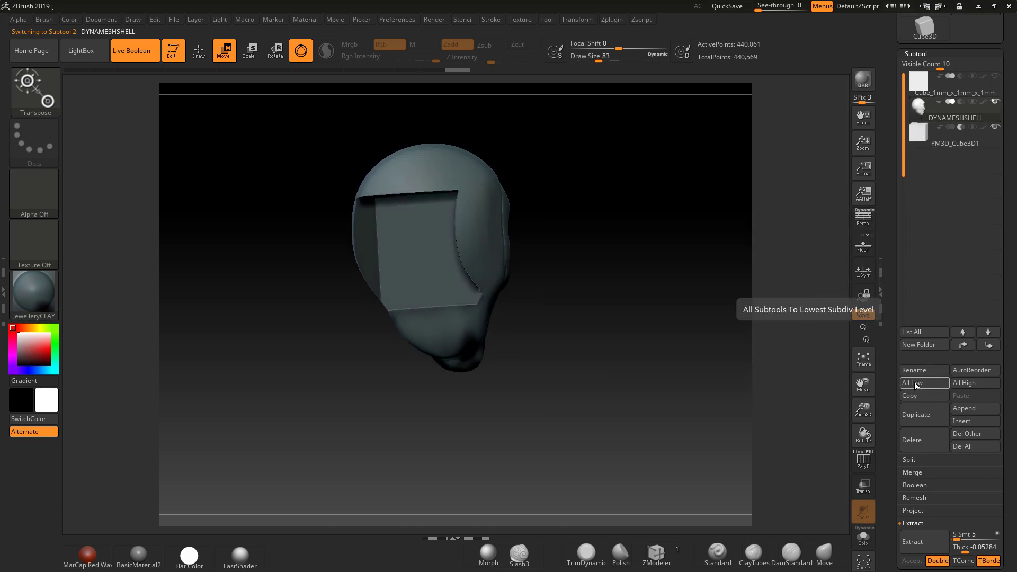
left_click(912, 411)
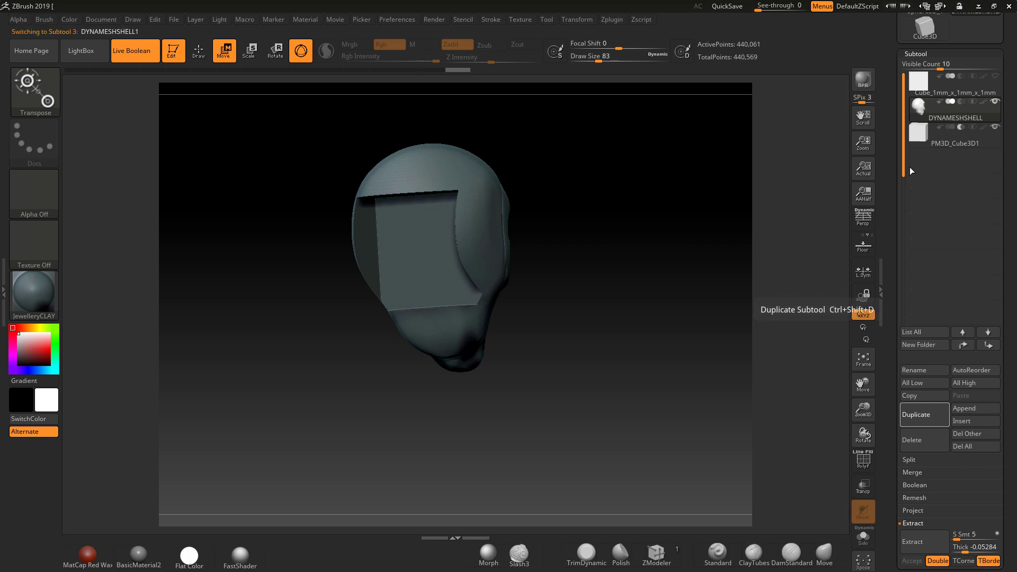
left_click(920, 110)
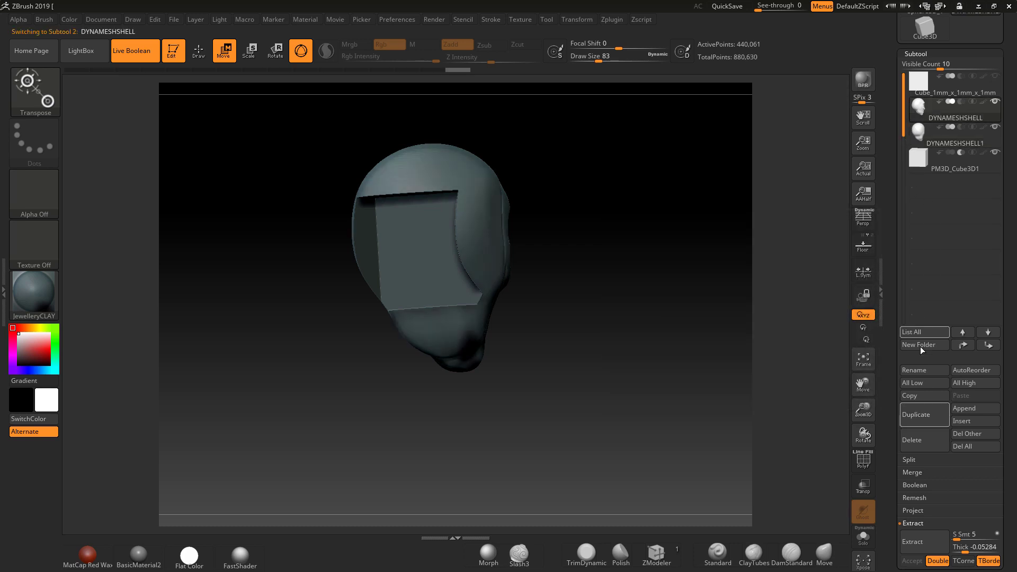
left_click(915, 371)
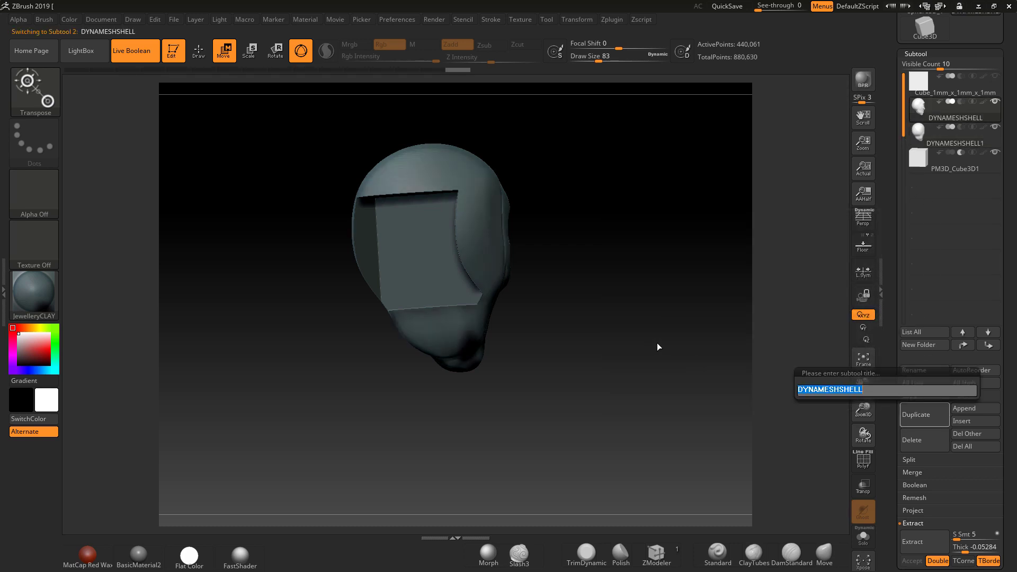
type("POLYSHELL")
key("Return")
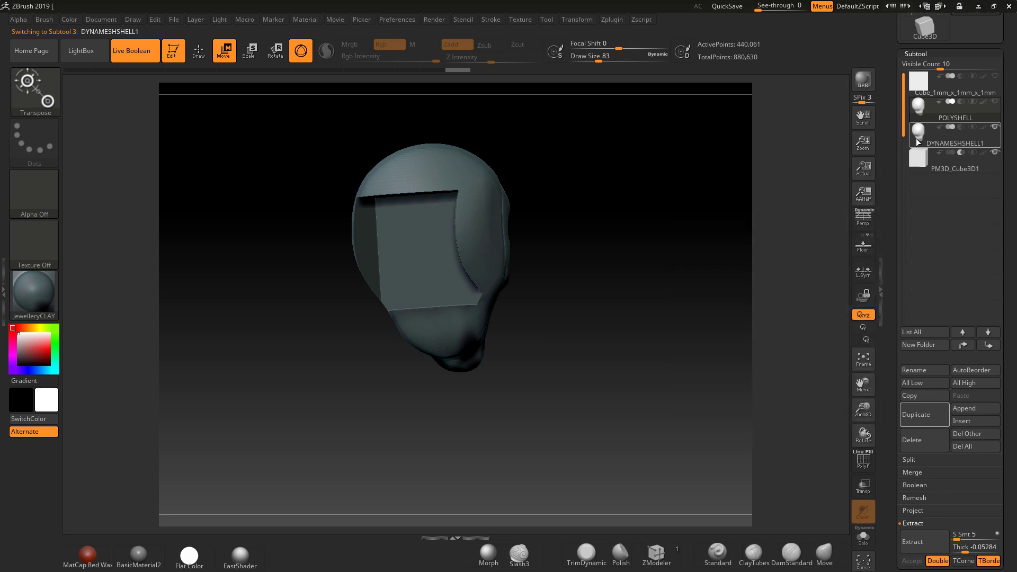
Step: Merge the DYNAMESHSHELL1 subtool down with the subtractive cube and accept the non-undoable operation
left_click(916, 138)
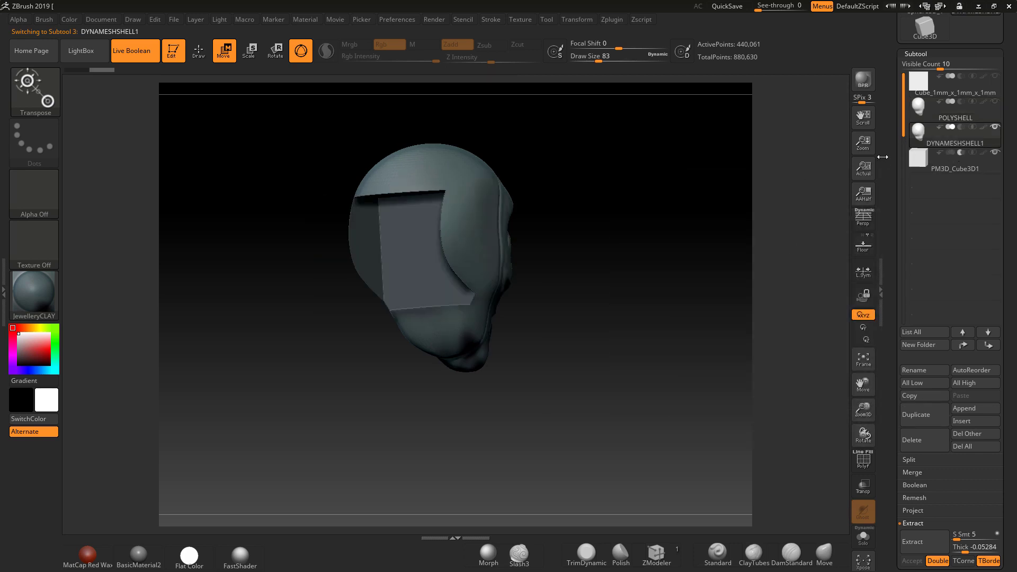
mouse_move(917, 166)
scroll(1013, 493, "down", 5)
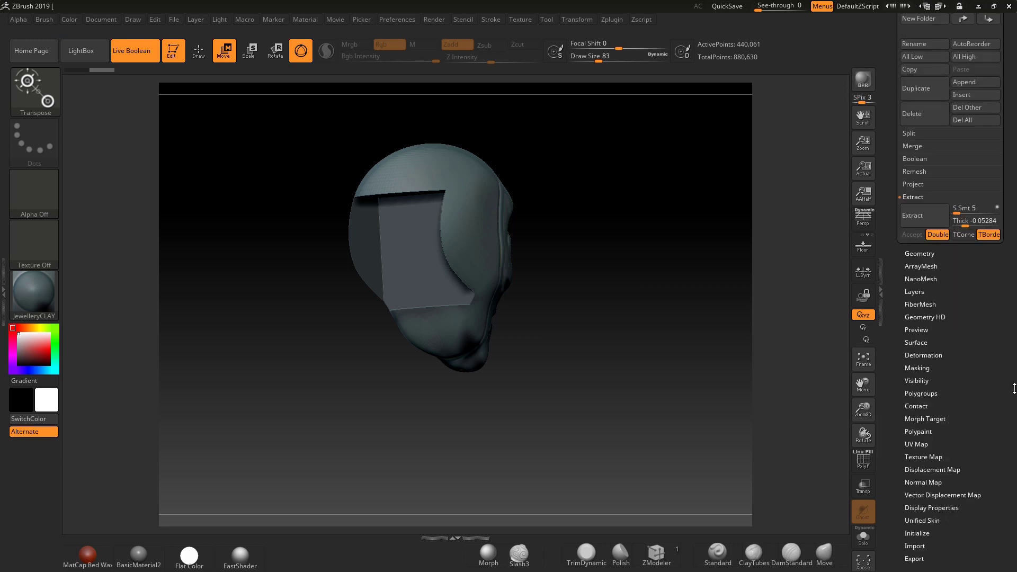
left_click(919, 253)
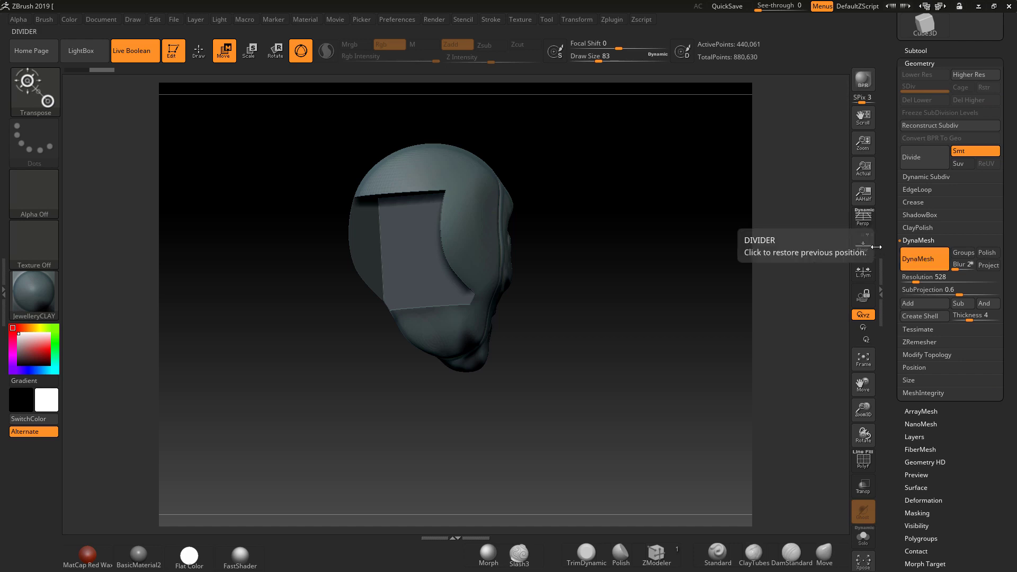
left_click(913, 50)
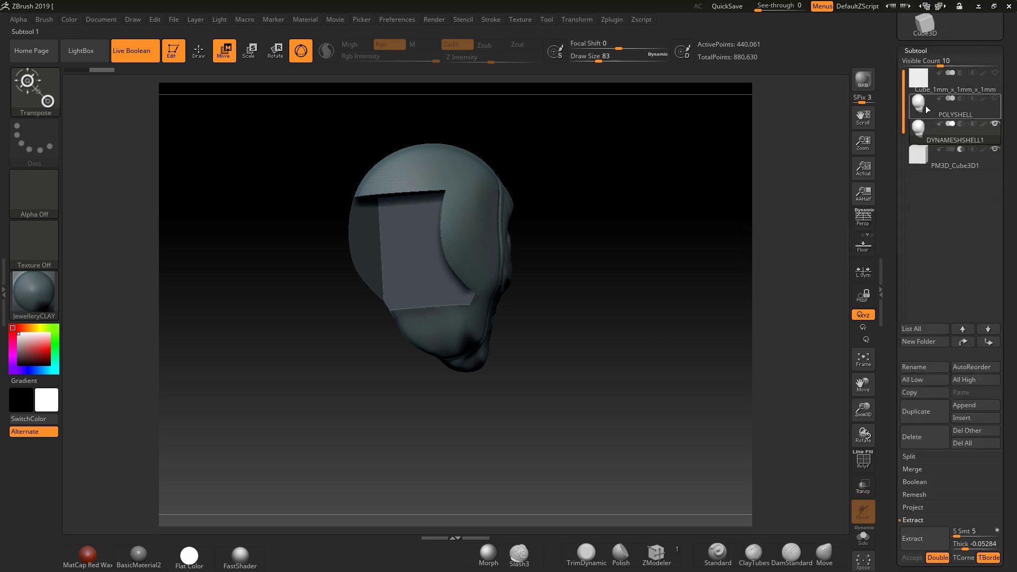
left_click(923, 469)
left_click(921, 481)
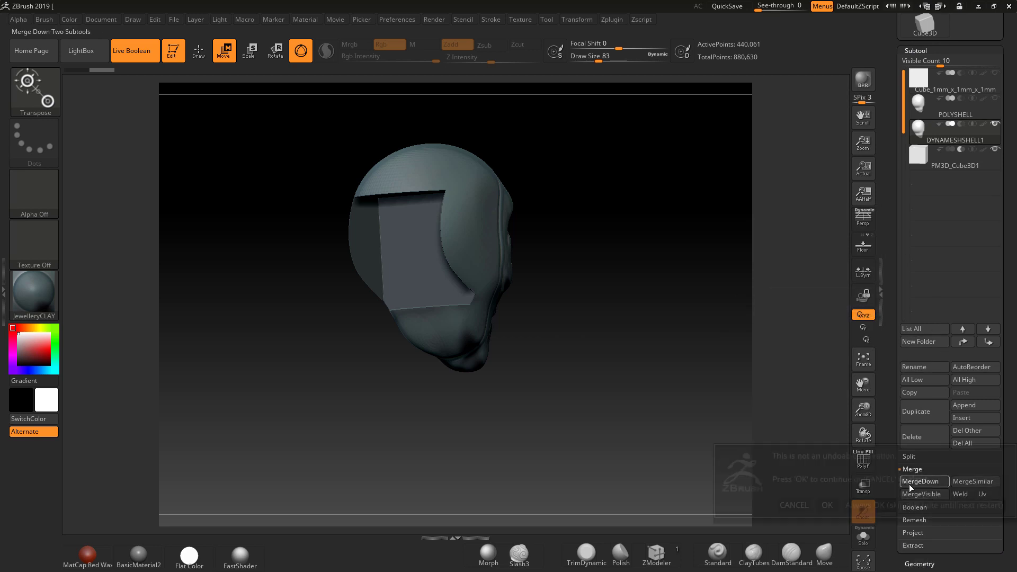
left_click(827, 505)
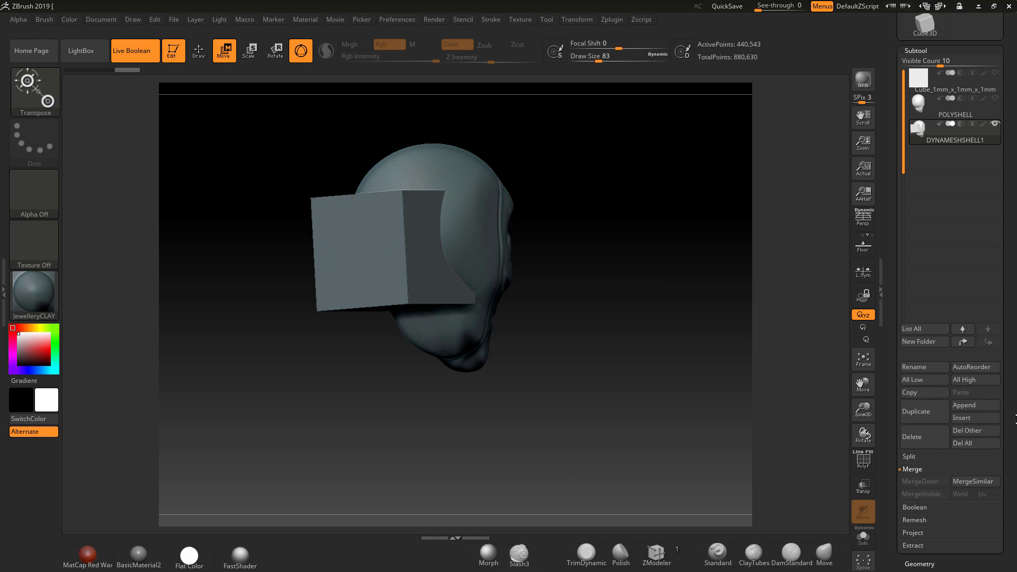
Step: Try re-DynaMeshing the merged head and cube at resolution 528, and undo the remesh
left_click_drag(929, 563, 929, 365)
left_click(928, 366)
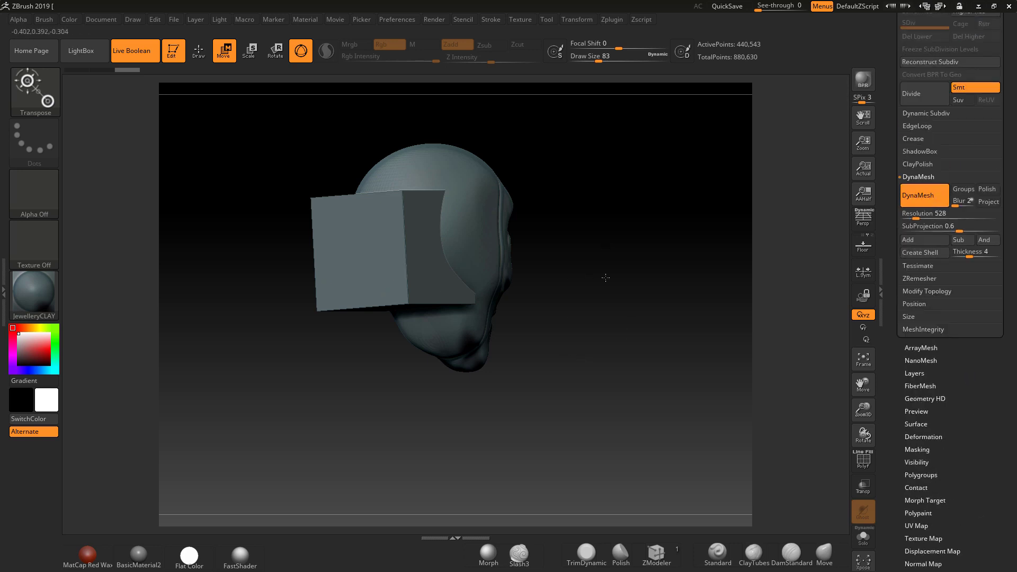
left_click_drag(565, 218, 614, 303, "ctrl")
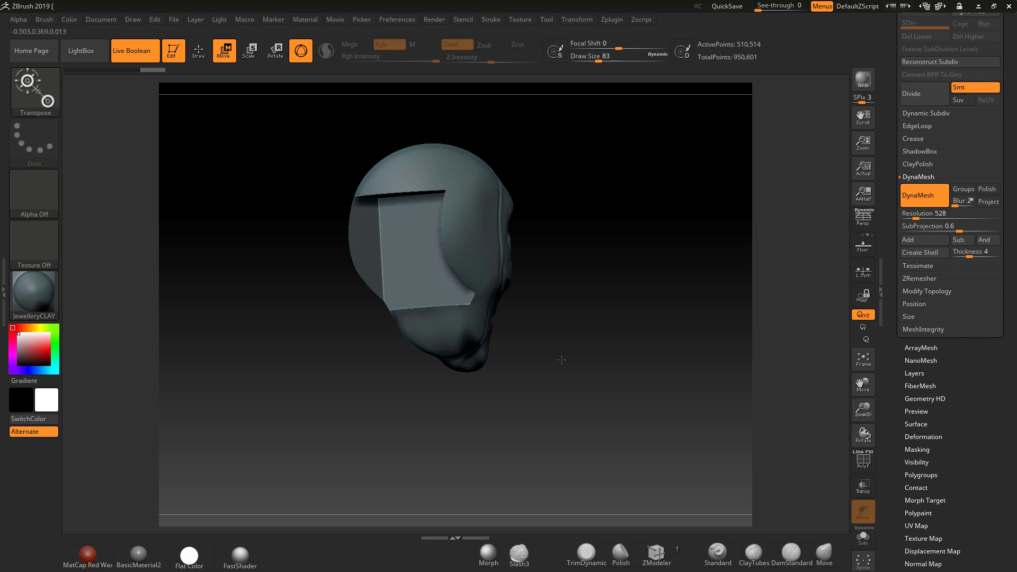
key("ctrl")
key("ctrl+z")
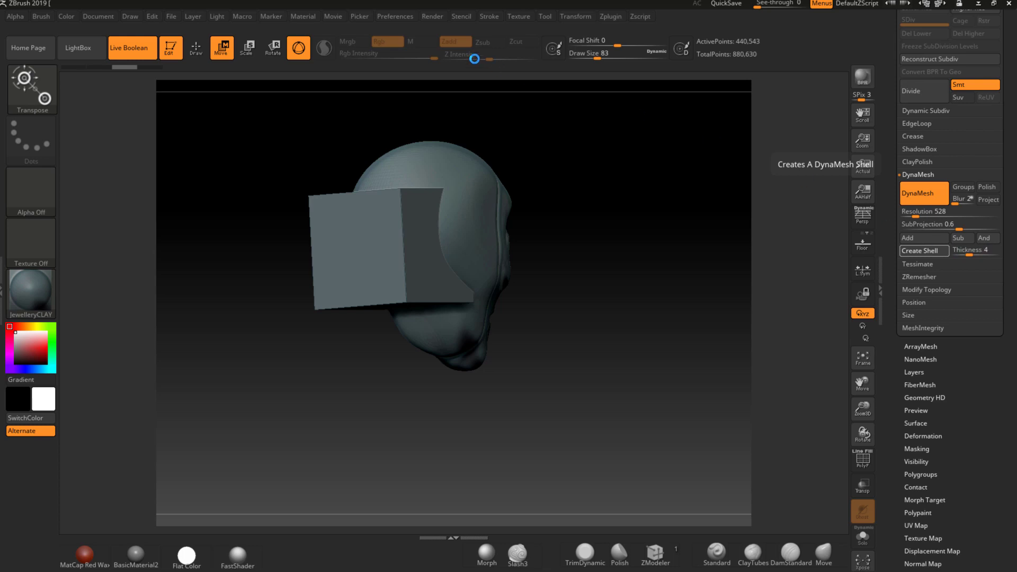
Step: Create a DynaMesh shell from the merged subtool with thickness 4 and inspect its hollow interior through the opening
left_click(922, 250)
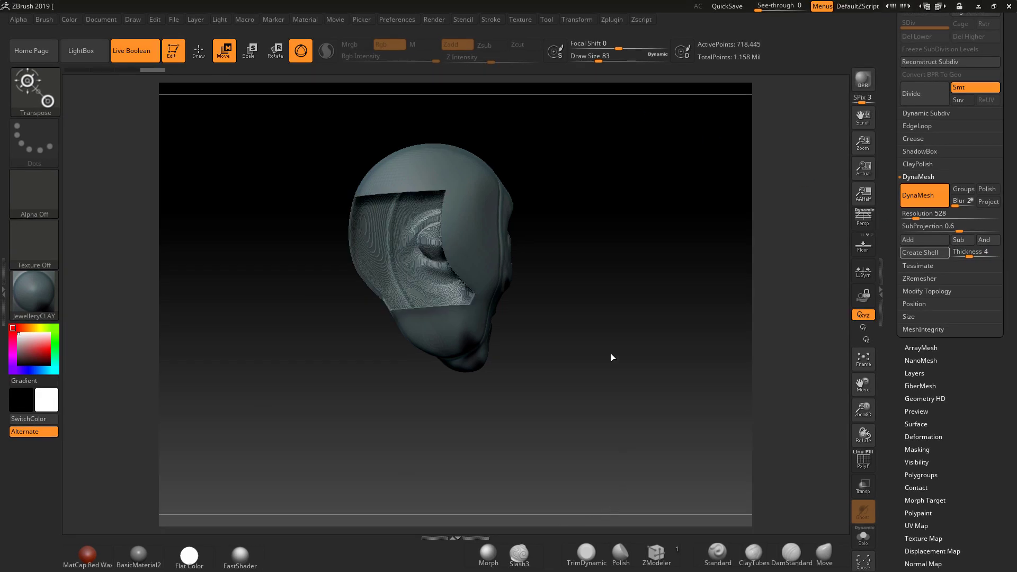
left_click_drag(645, 348, 611, 319)
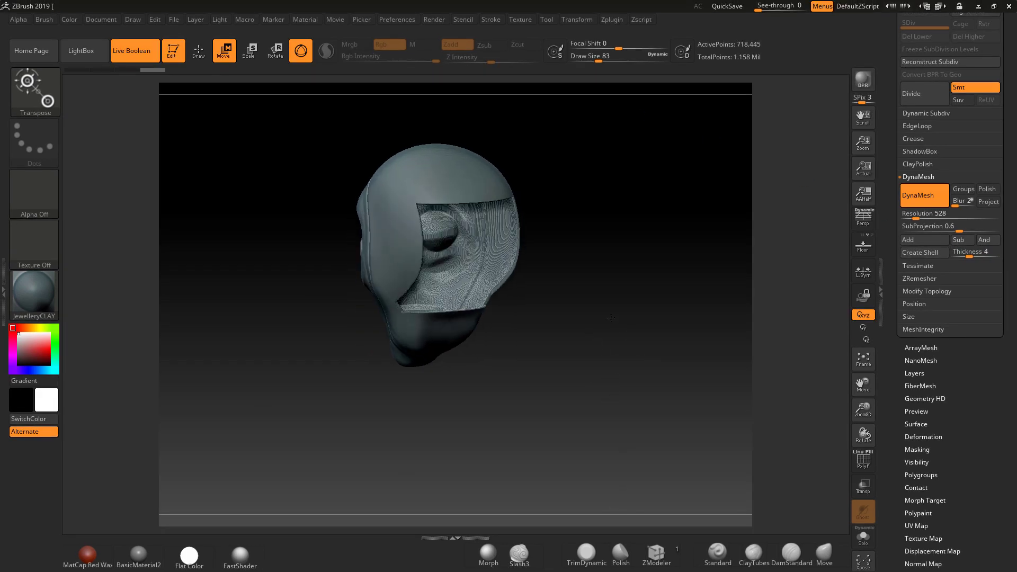
right_click_drag(611, 319, 668, 375, "ctrl")
left_click_drag(667, 375, 539, 223)
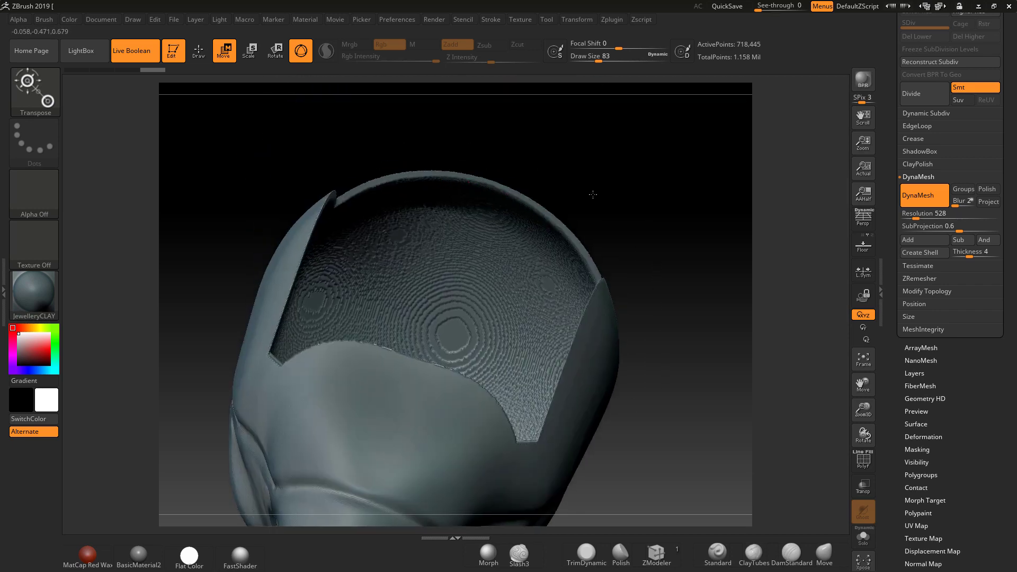
left_click_drag(595, 191, 695, 326)
right_click_drag(694, 327, 672, 313, "ctrl")
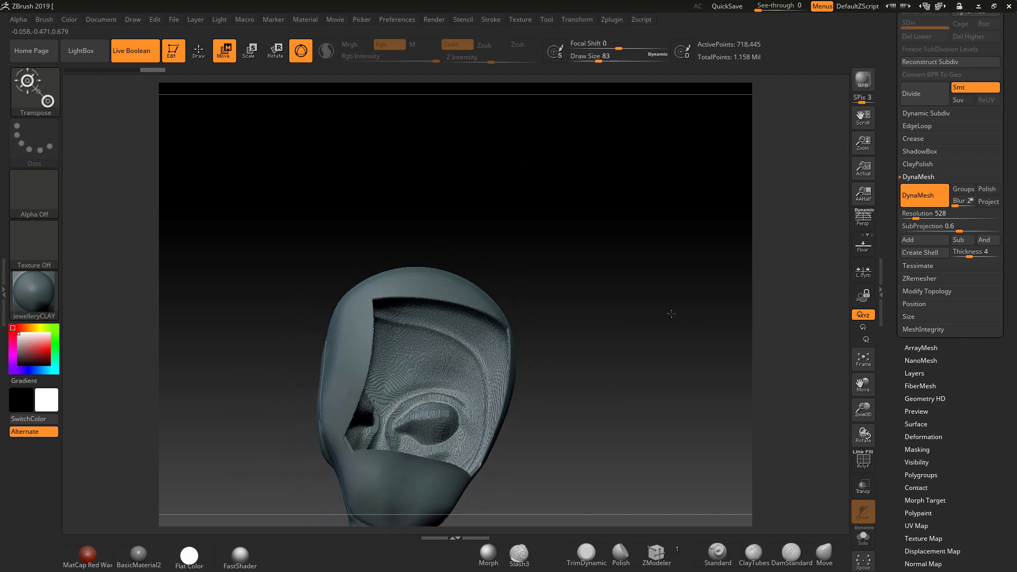
left_click_drag(684, 357, 717, 281, "alt")
Step: Select the Cube_1mm_x_1mm_x_1mm subtool and move the reference cube up to the inside of the shell's upper rim
scroll(909, 99, "up", 4)
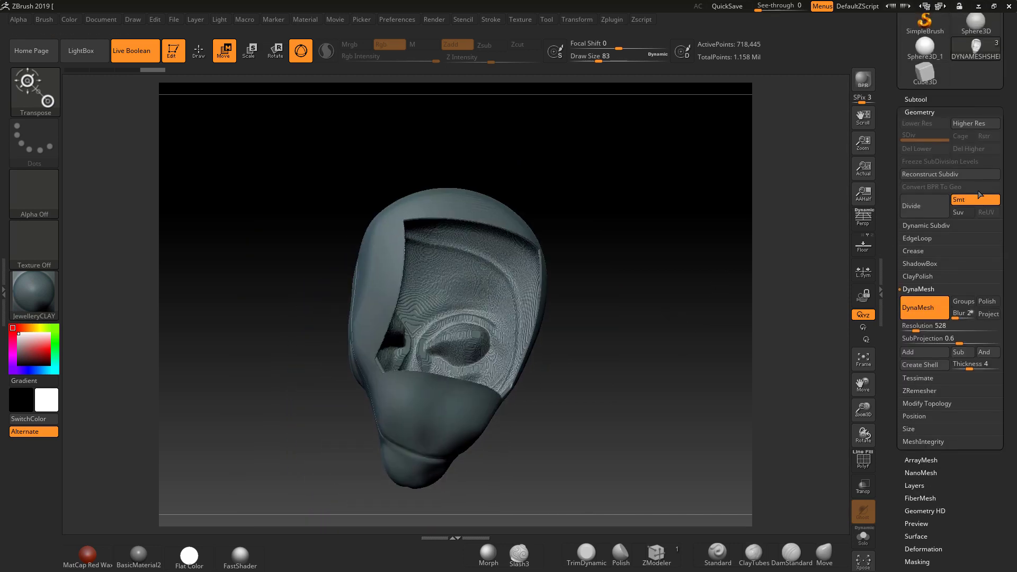
left_click(909, 99)
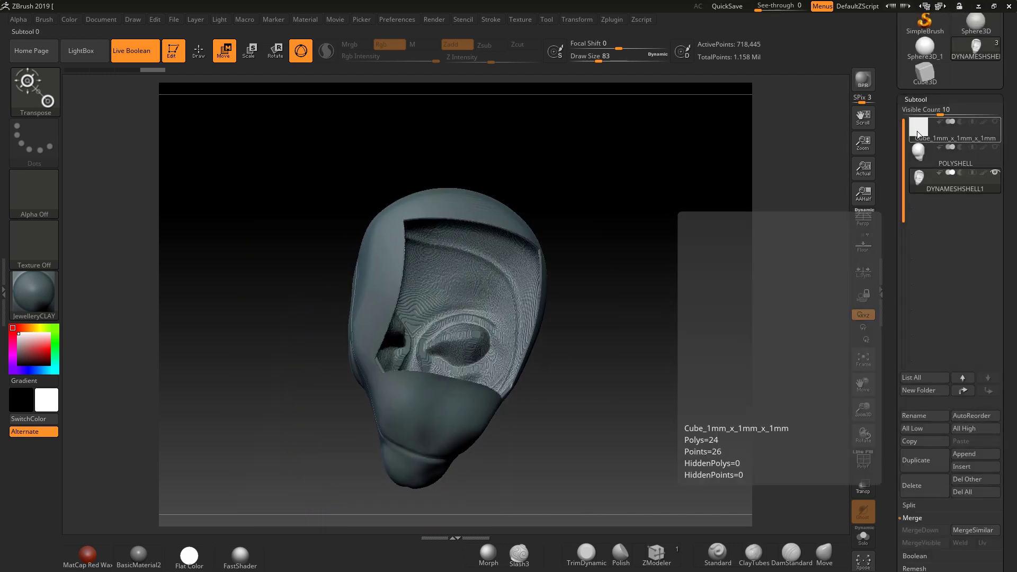
left_click(917, 132)
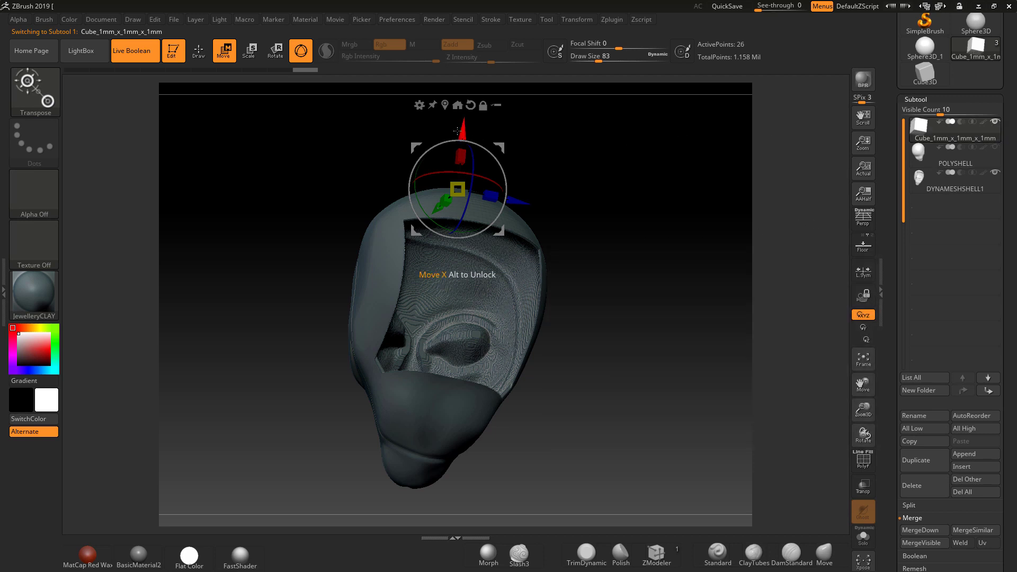
left_click_drag(463, 130, 459, 172)
left_click_drag(582, 173, 610, 339, "alt")
mouse_move(771, 302)
left_mouse_down()
mouse_move(763, 167)
mouse_move(772, 276)
mouse_move(760, 305)
left_mouse_up()
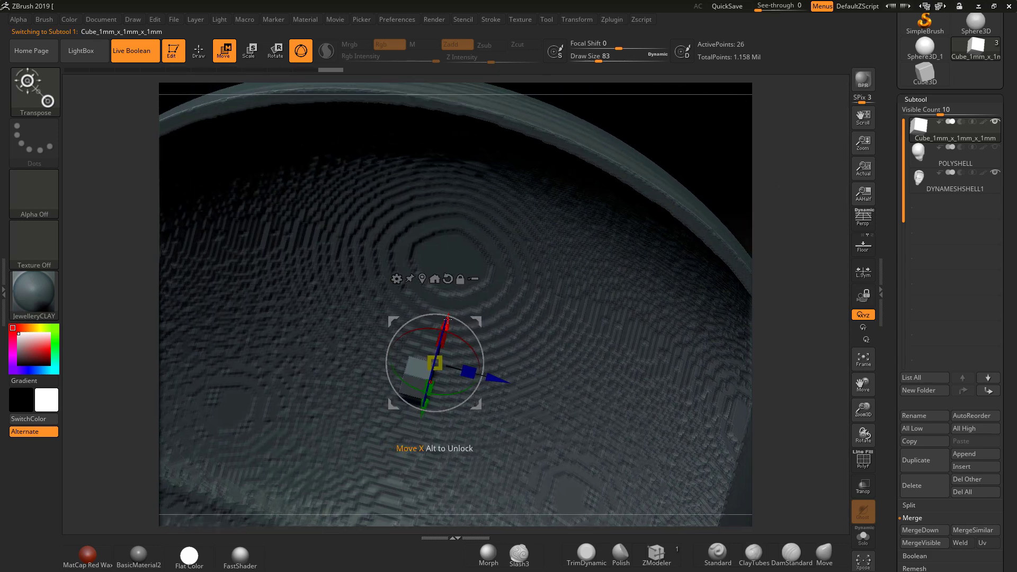
left_click_drag(448, 318, 513, 82)
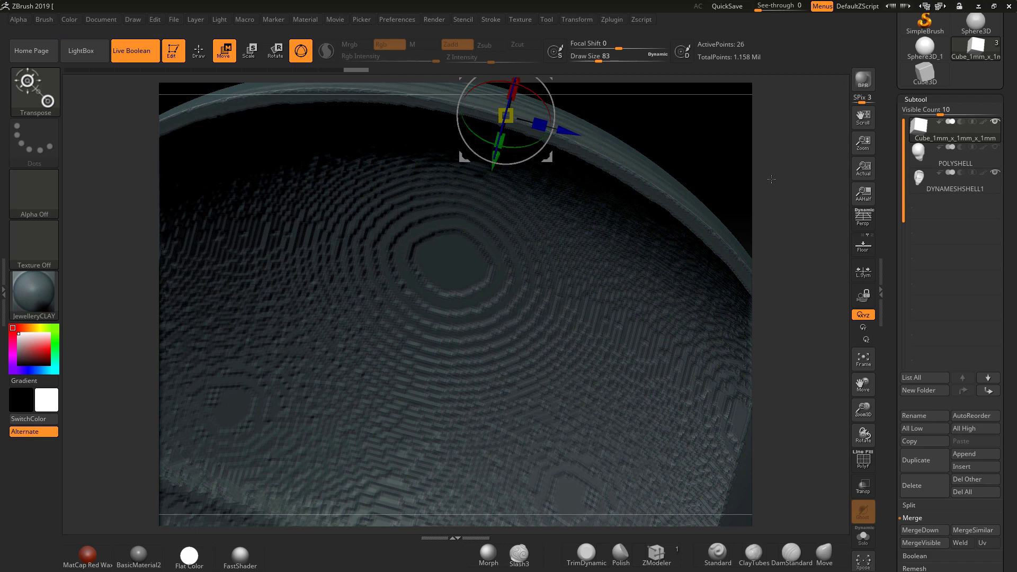
Step: Line the reference cube up with the cut edge at the top of the shell and compare it with the wall thickness
left_click_drag(771, 179, 650, 315)
left_click_drag(483, 111, 483, 296)
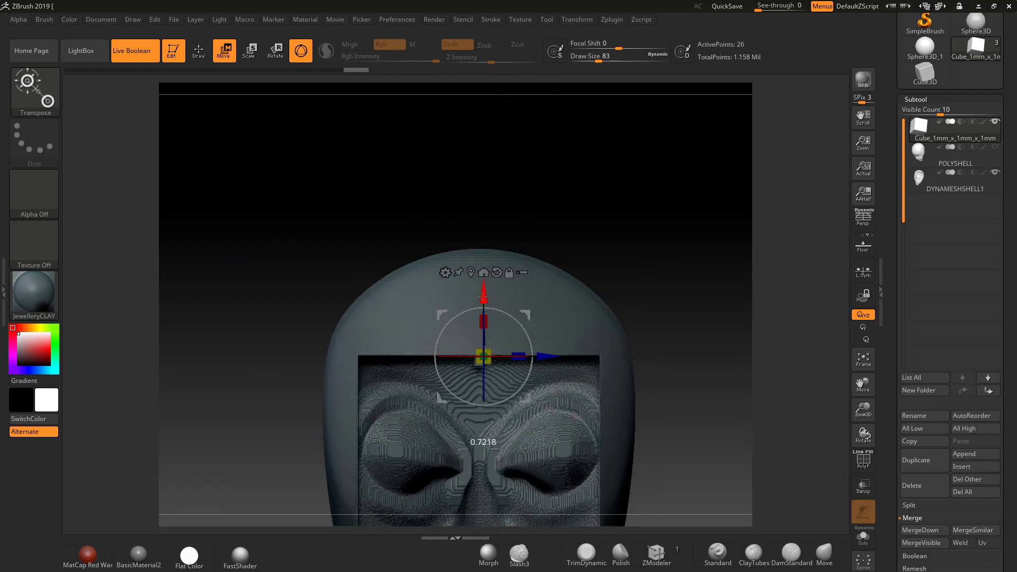
left_click_drag(671, 348, 678, 233)
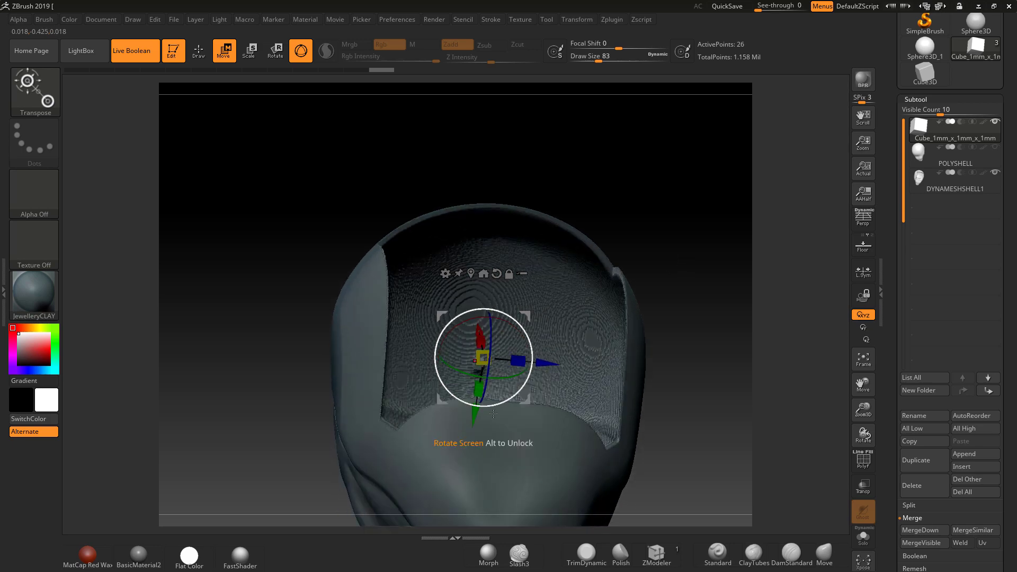
left_click_drag(493, 414, 475, 265)
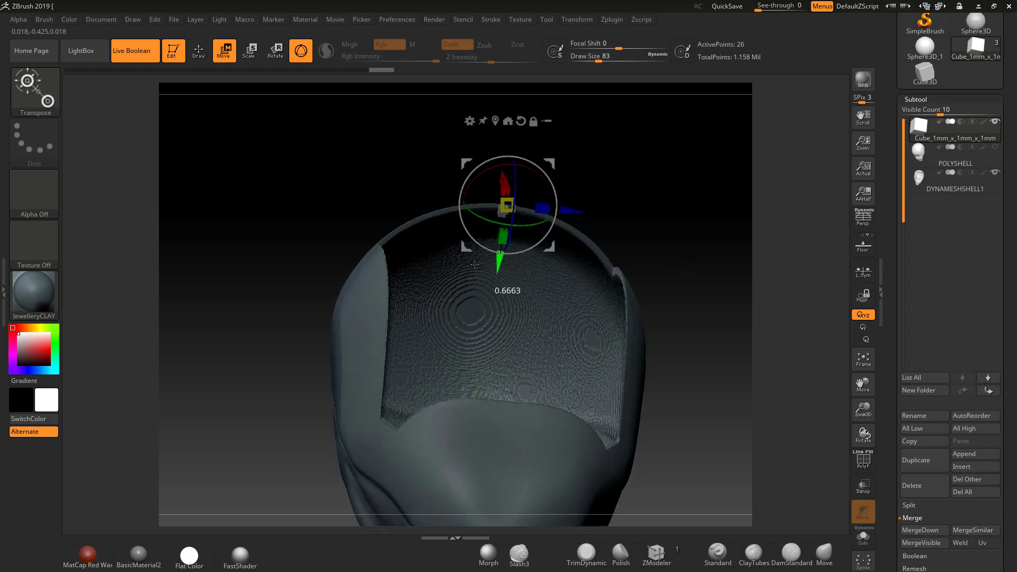
left_click_drag(666, 225, 784, 286, "alt")
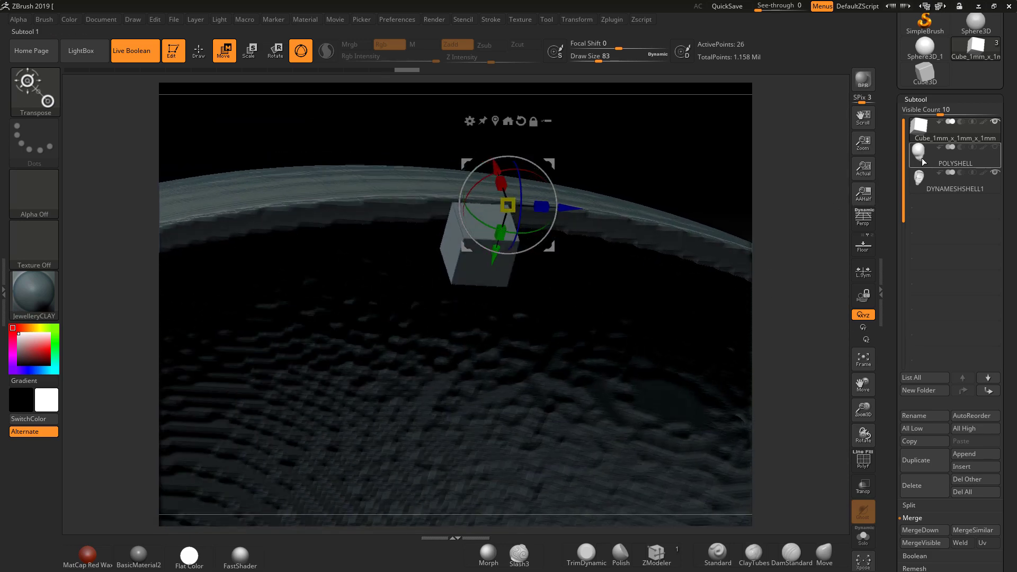
Step: Revert the DYNAMESHSHELL1 subtool in its history to the merged head and cube without the shell
left_click(922, 179)
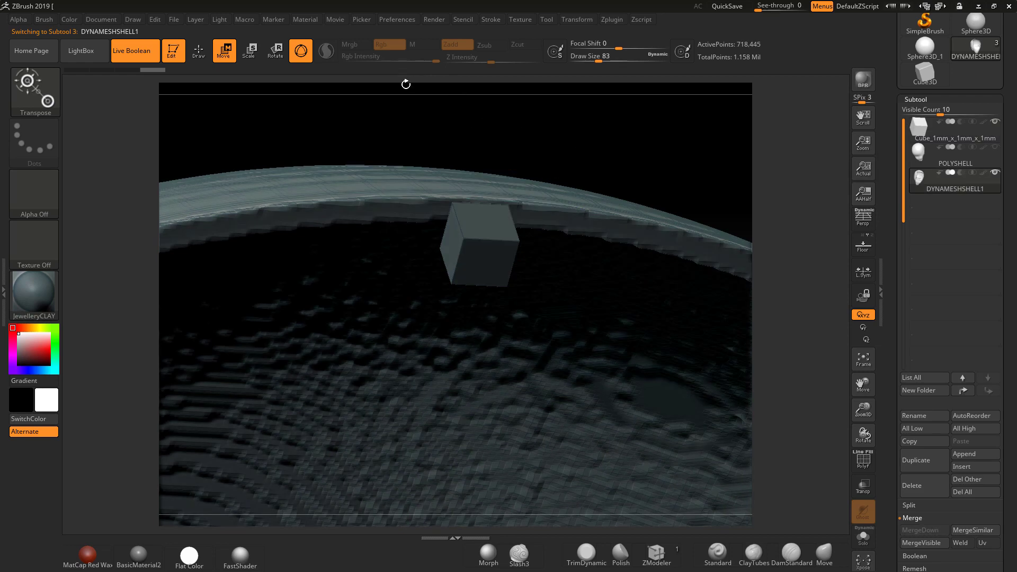
left_click(127, 69)
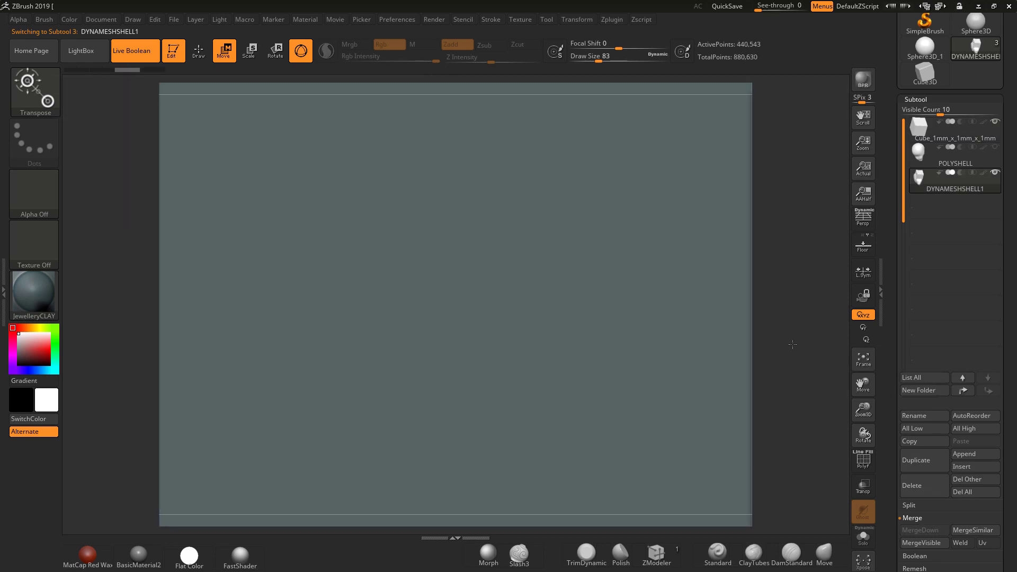
key("f")
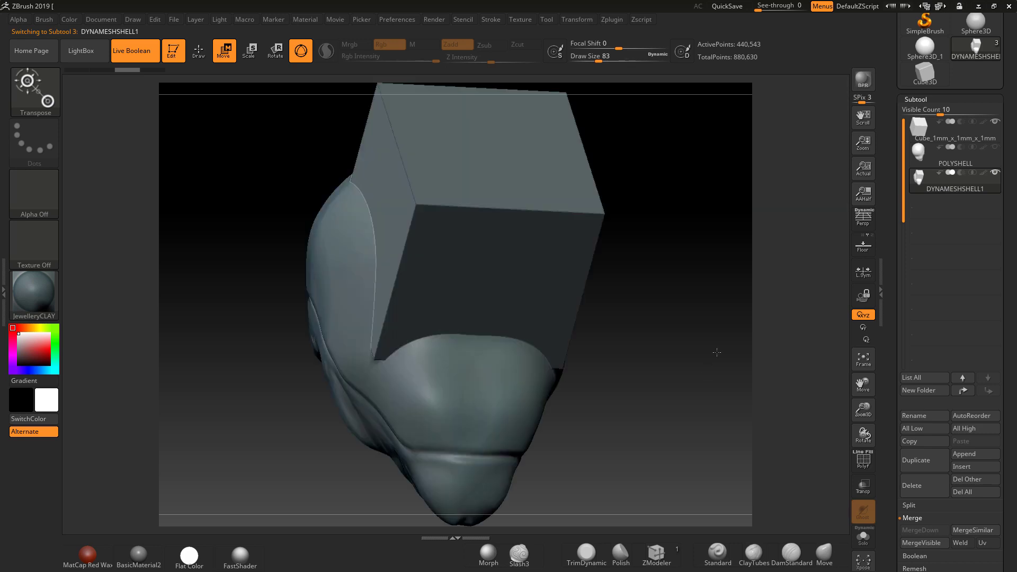
left_click_drag(719, 355, 727, 496)
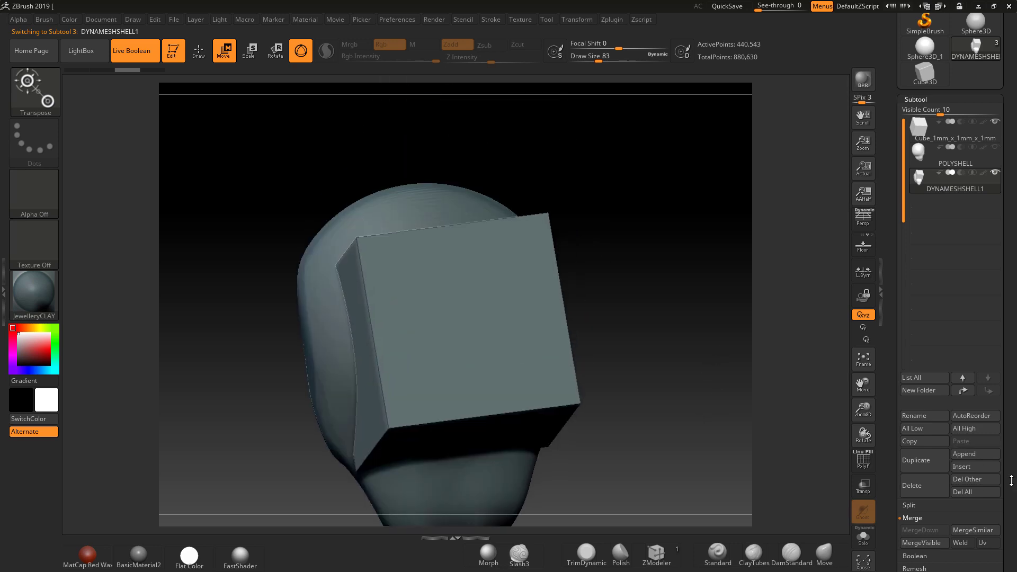
Step: Create a DynaMesh shell with thickness 6 and compare its wall with the reference cube at the opening
scroll(1009, 467, "down", 5)
left_click(929, 360)
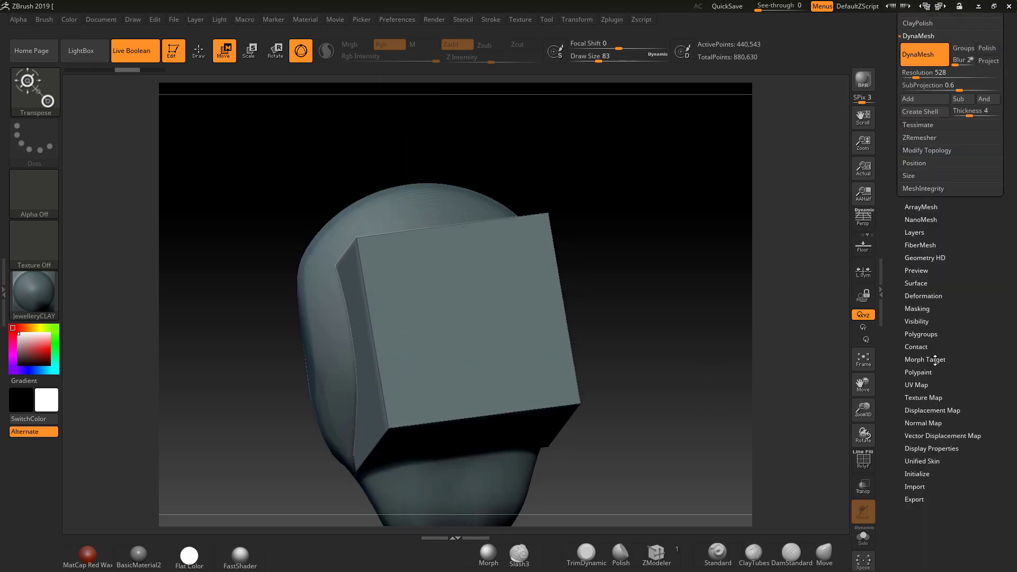
scroll(949, 275, "up", 3)
left_click(971, 215)
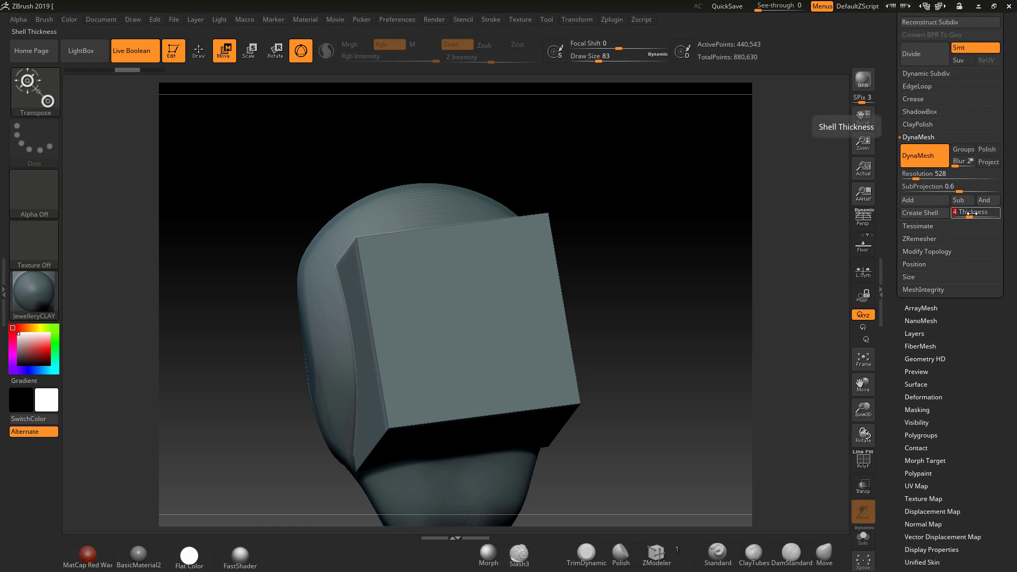
key("Return")
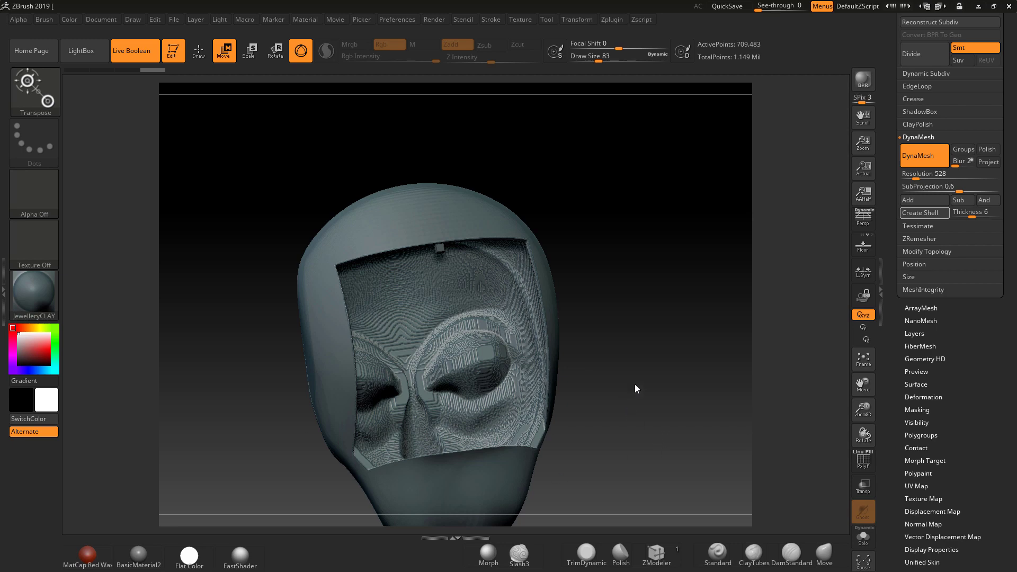
left_click_drag(634, 385, 729, 290)
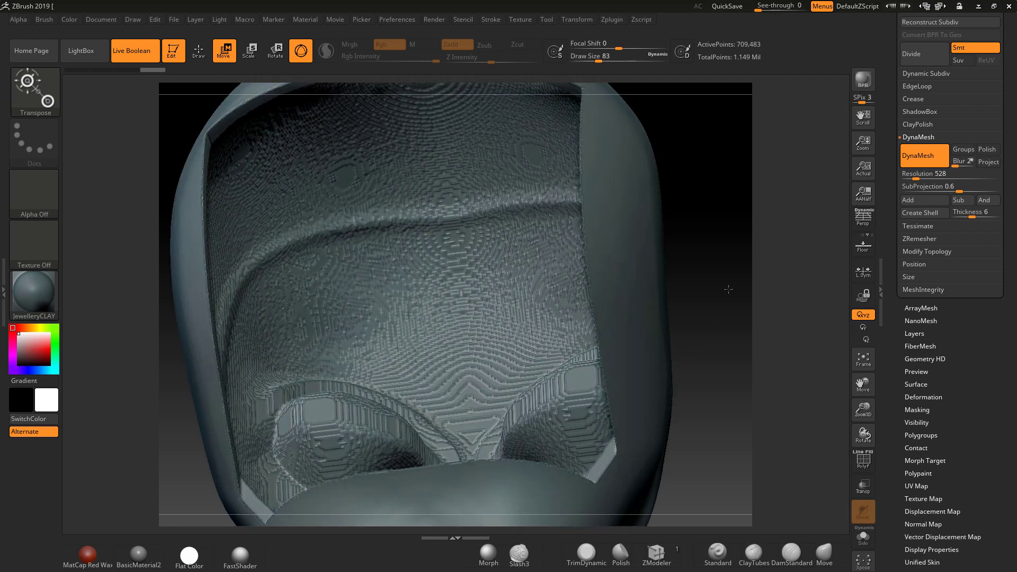
left_click_drag(701, 447, 674, 303)
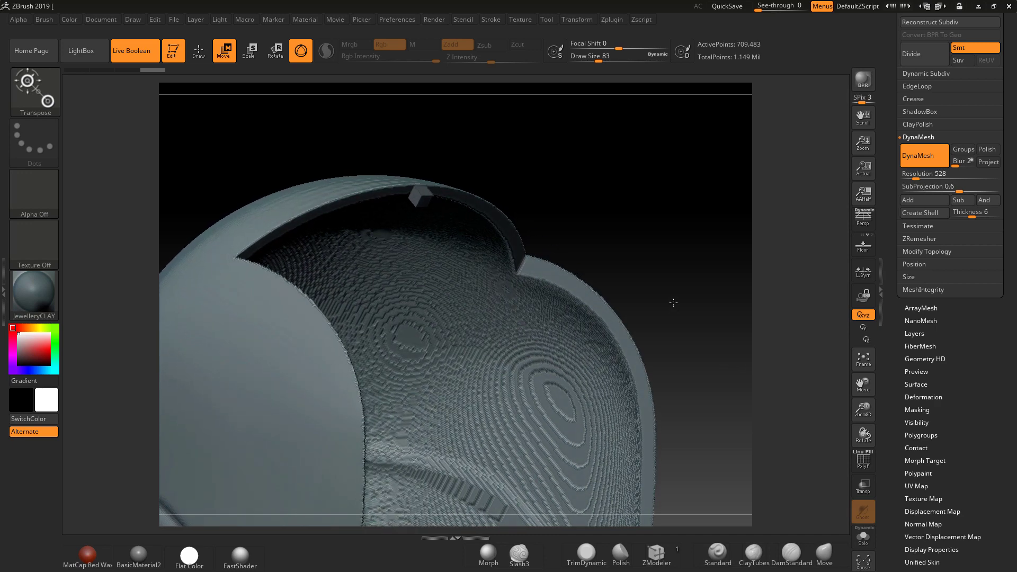
Step: Recreate the shell from the unshelled merged head with thickness 8 and check its wall against the reference cube
left_click(128, 70)
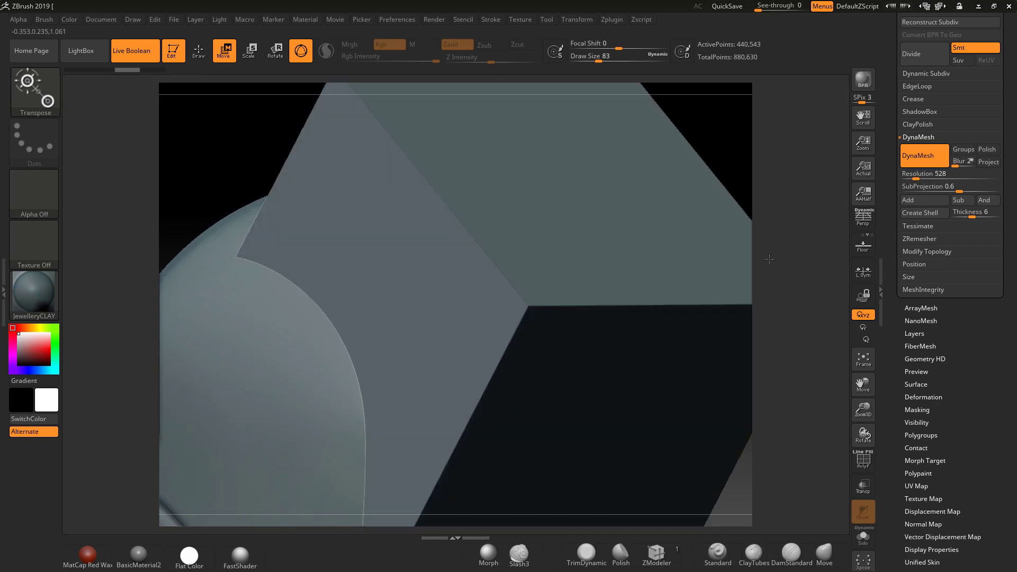
left_click(967, 212)
type("2")
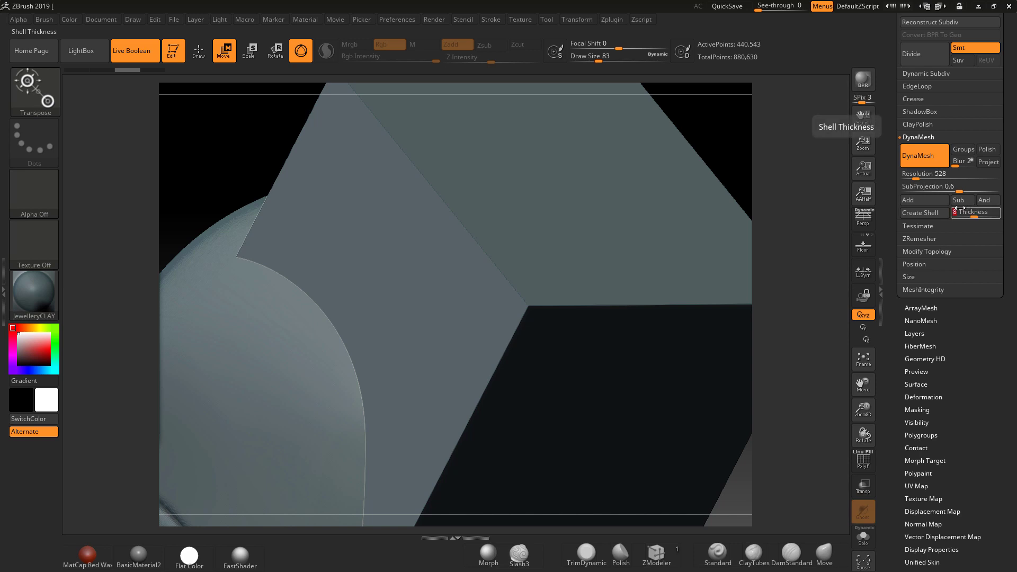
key("Return")
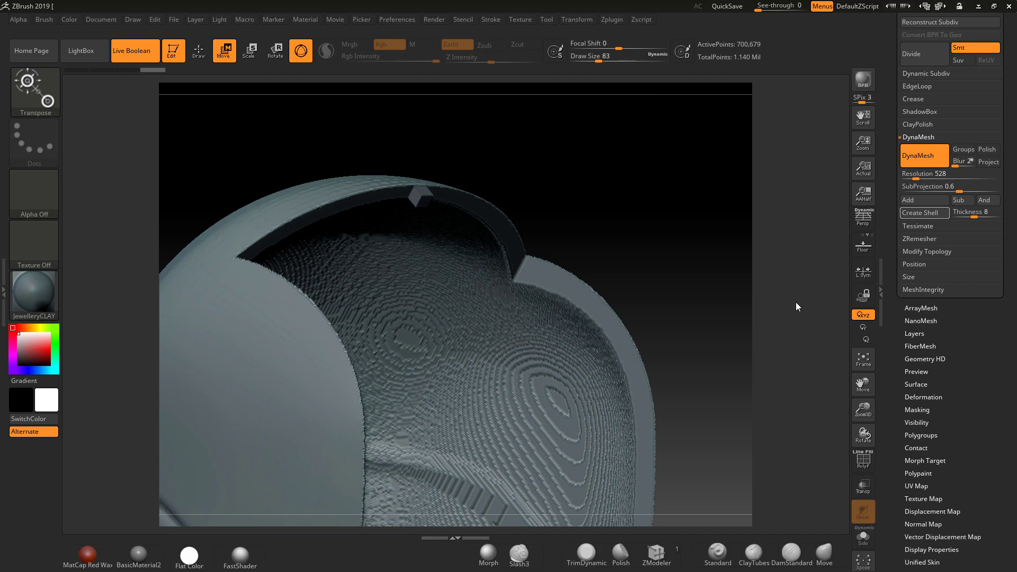
left_click_drag(774, 296, 758, 135)
left_click_drag(736, 268, 447, 168)
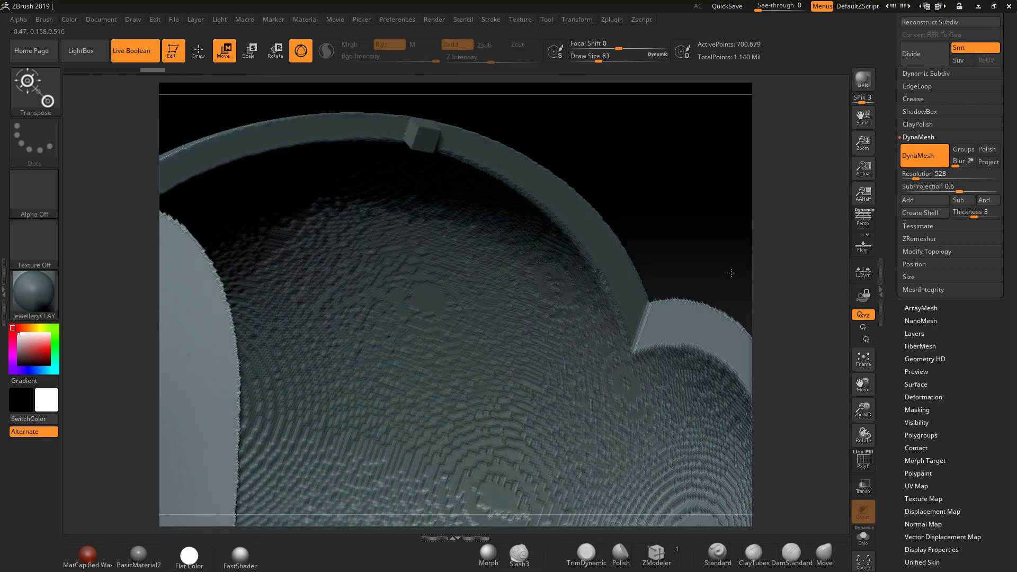
left_click_drag(720, 195, 657, 312, "alt")
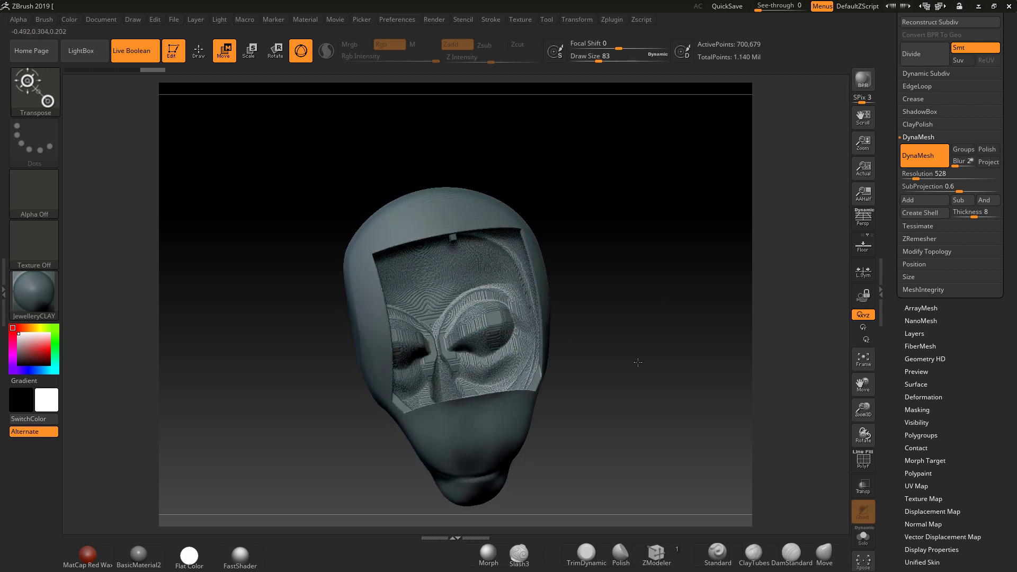
mouse_move(639, 359)
left_mouse_down()
mouse_move(679, 350)
mouse_move(636, 361)
left_mouse_up()
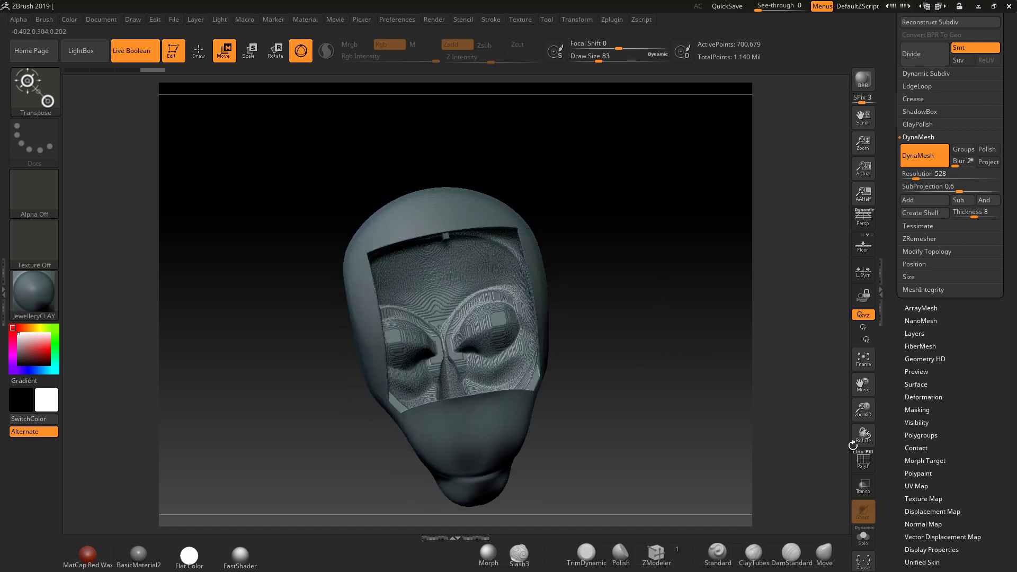
Step: Show the polyframe and isolate the polygroup of the shell's inner surface
left_click(864, 460)
left_click_drag(684, 417, 679, 436)
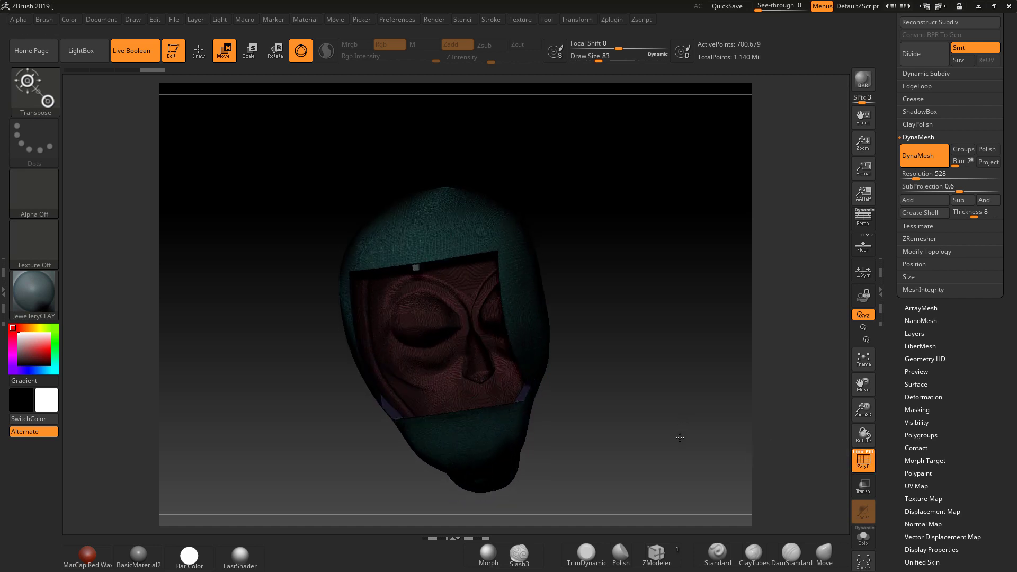
left_click(435, 357, "ctrl")
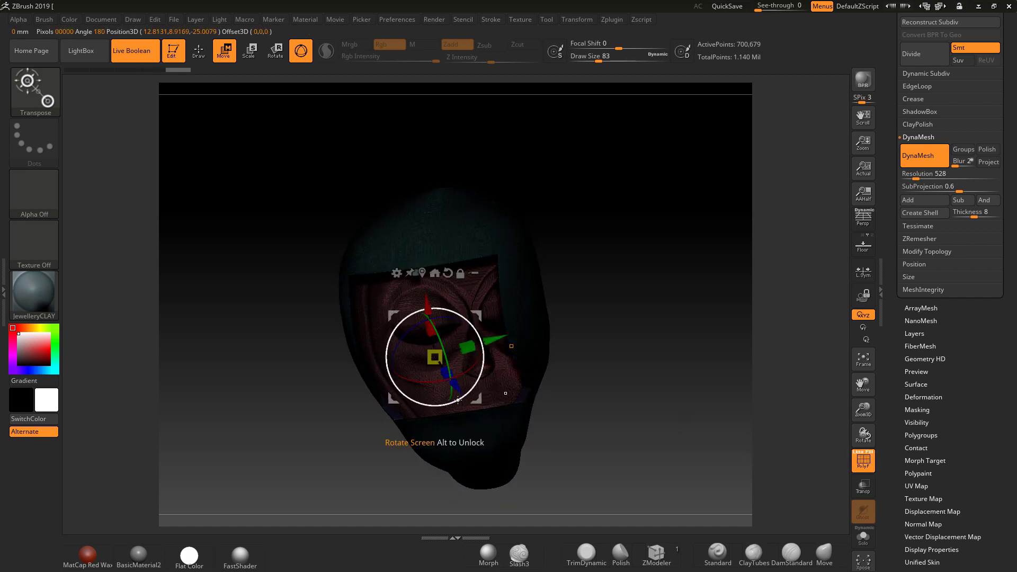
left_click(510, 346)
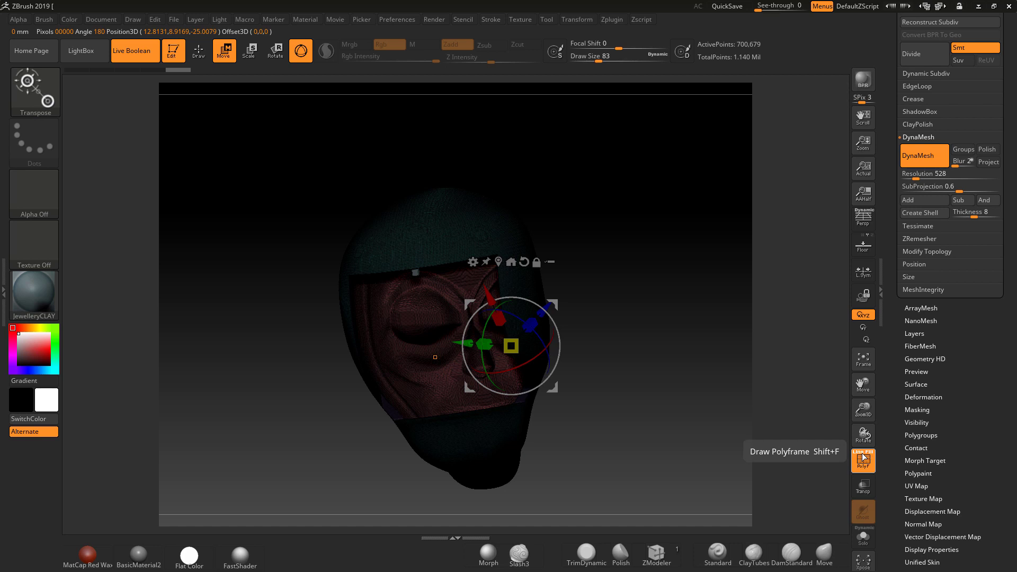
left_click_drag(693, 404, 708, 406)
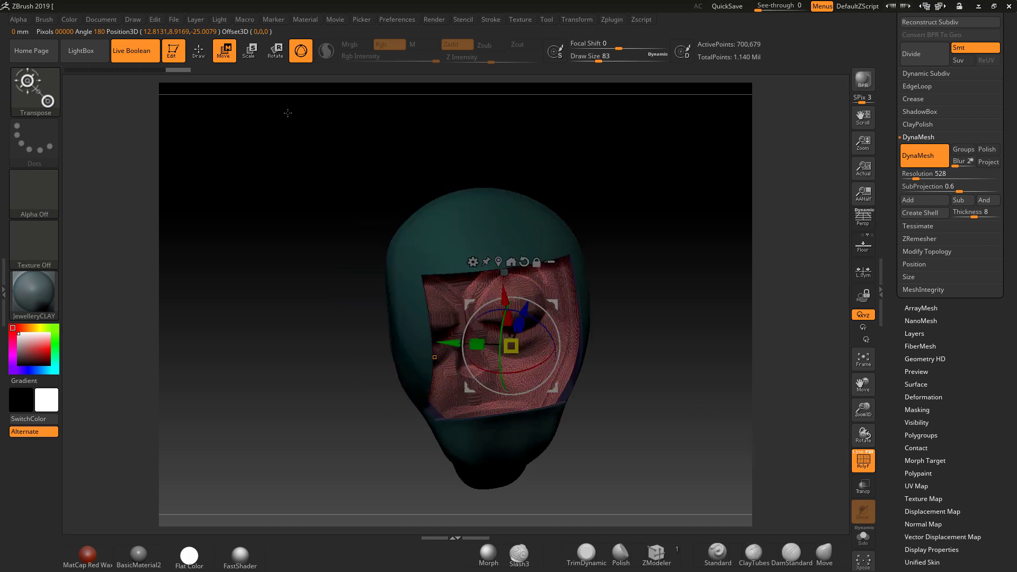
left_click(199, 50)
left_click(520, 329, "ctrl+shift")
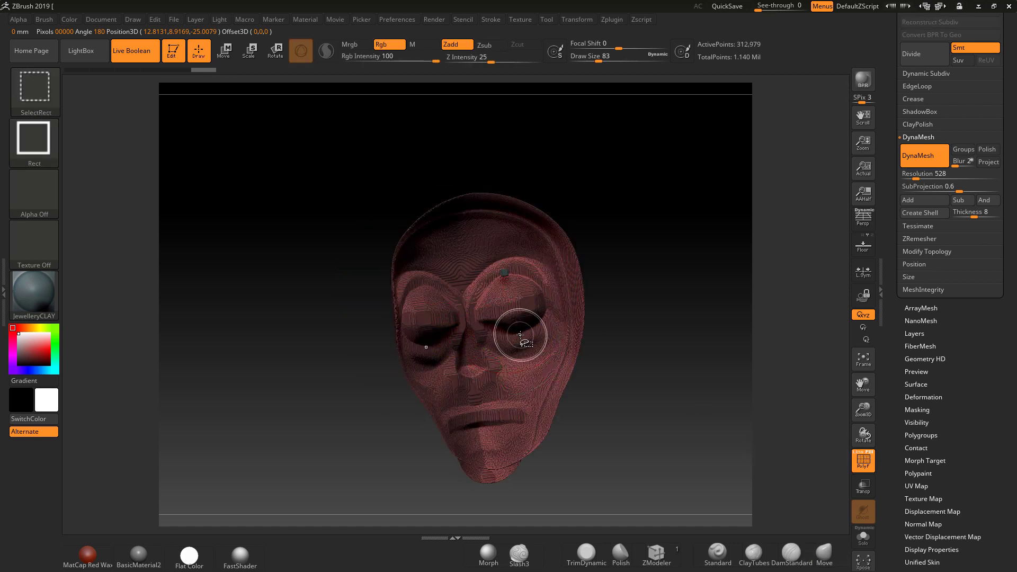
key("space")
left_click_drag(633, 357, 642, 356)
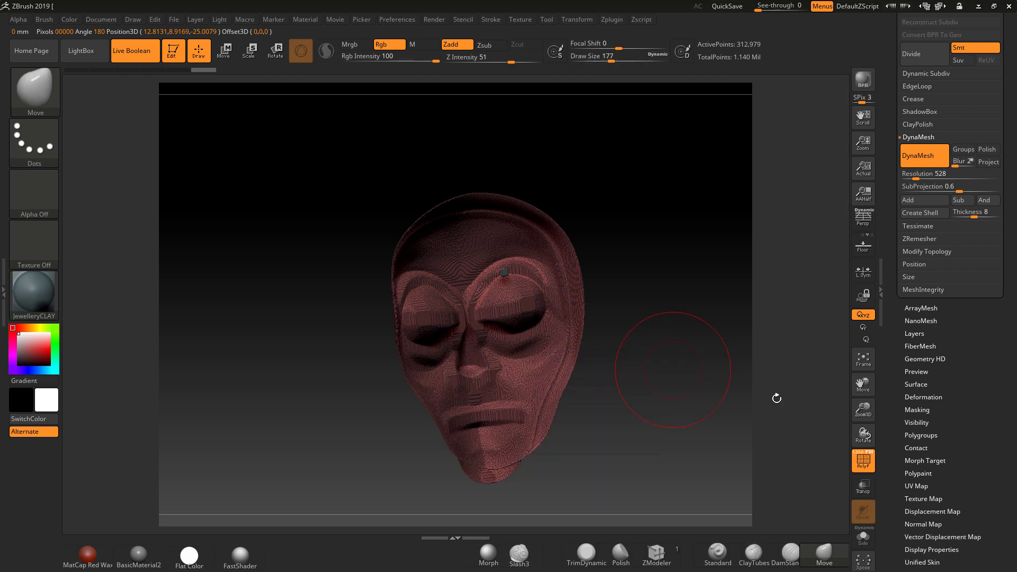
Step: Apply the Smooth deformation repeatedly to the isolated inner surface of the shell
left_click(916, 397)
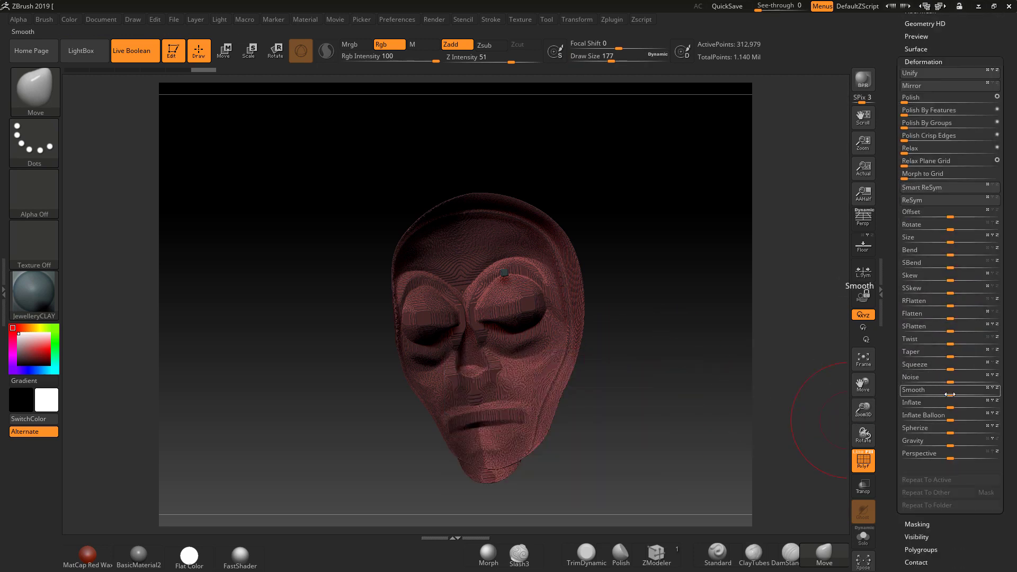
left_click_drag(1013, 394, 1010, 395)
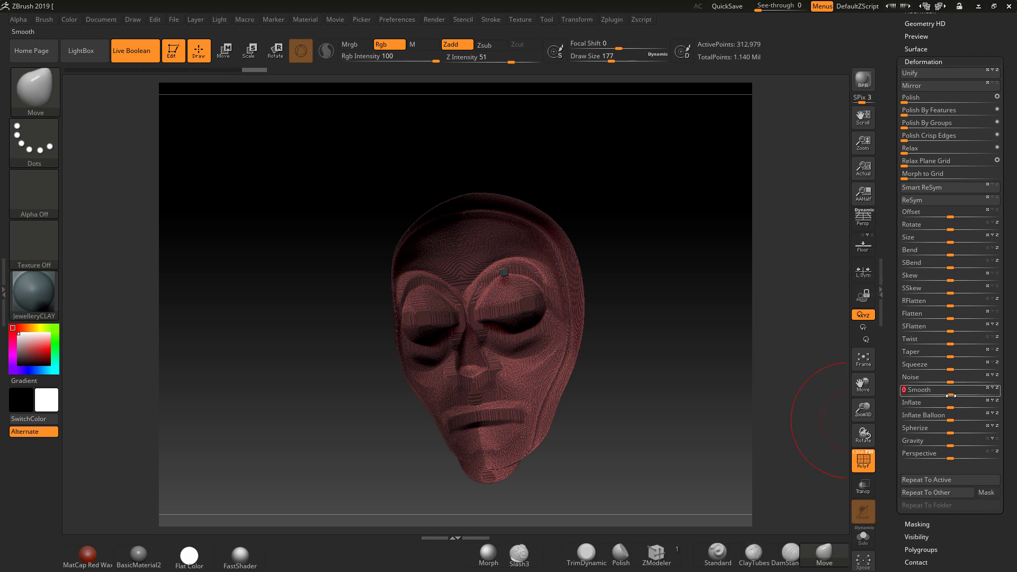
left_click_drag(954, 395, 964, 392)
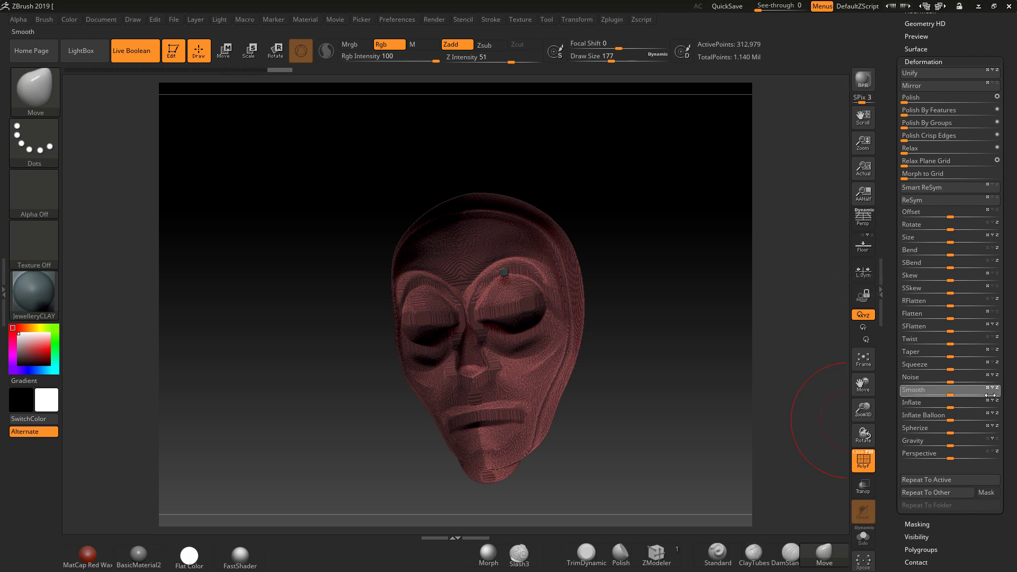
Step: Unhide the complete DYNAMESHSHELL1 mesh and clear its mask
left_click(716, 347, "ctrl")
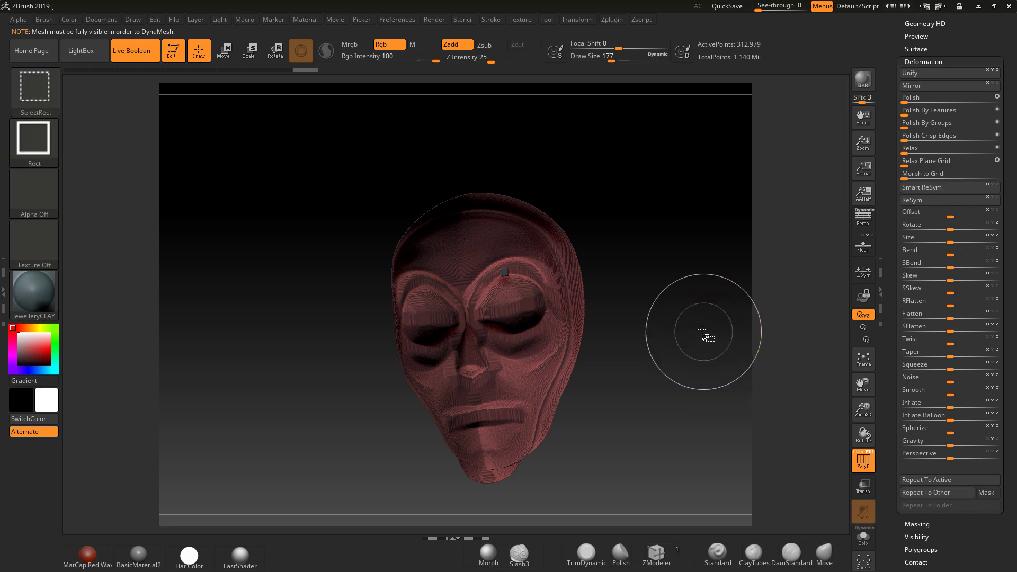
left_click(704, 343, "ctrl+shift")
left_click_drag(669, 232, 724, 358, "ctrl")
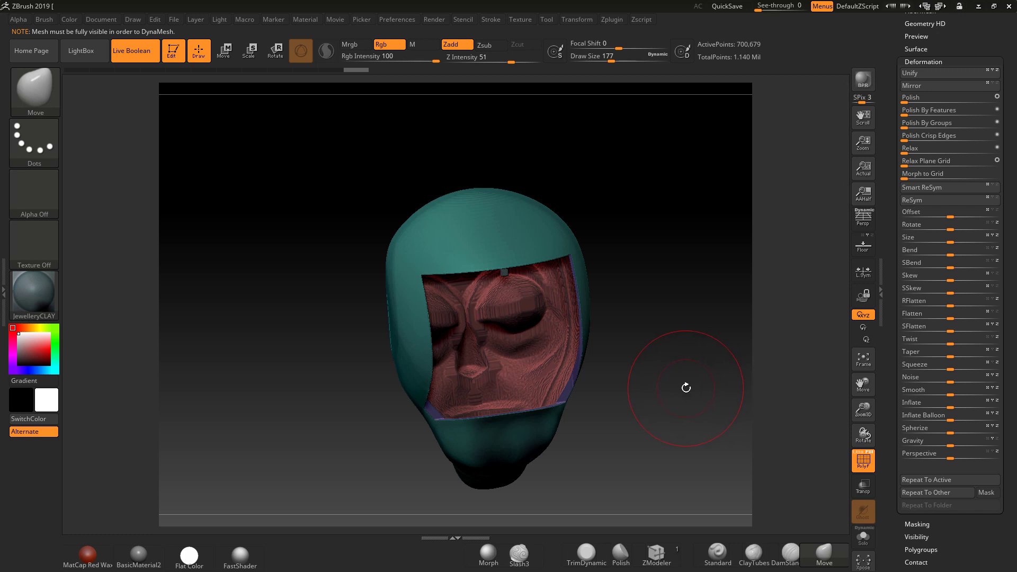
Step: Examine the smoothed inner surface and the outer face of the shell from the back, below, above and front
left_click(921, 60)
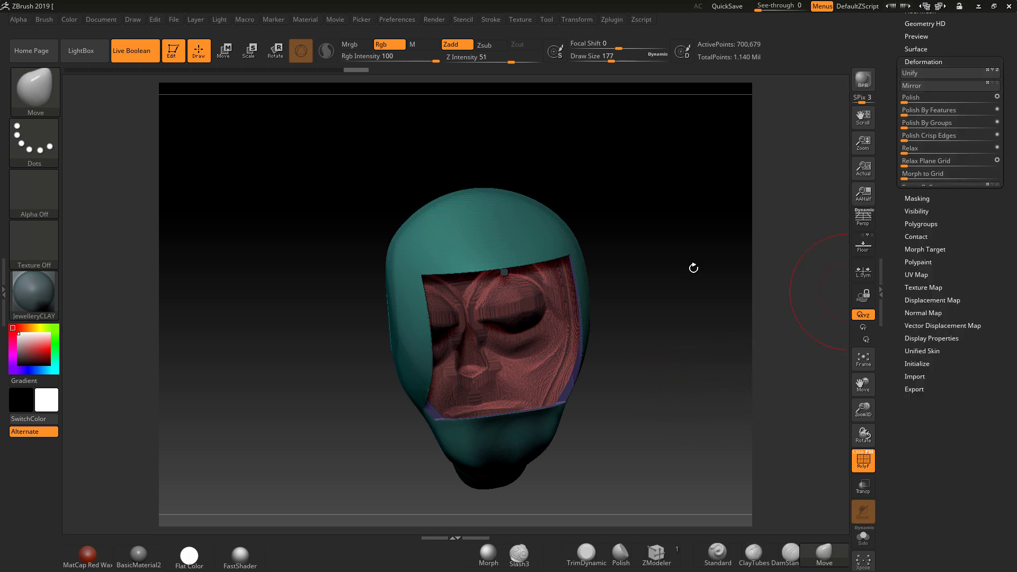
key("shift")
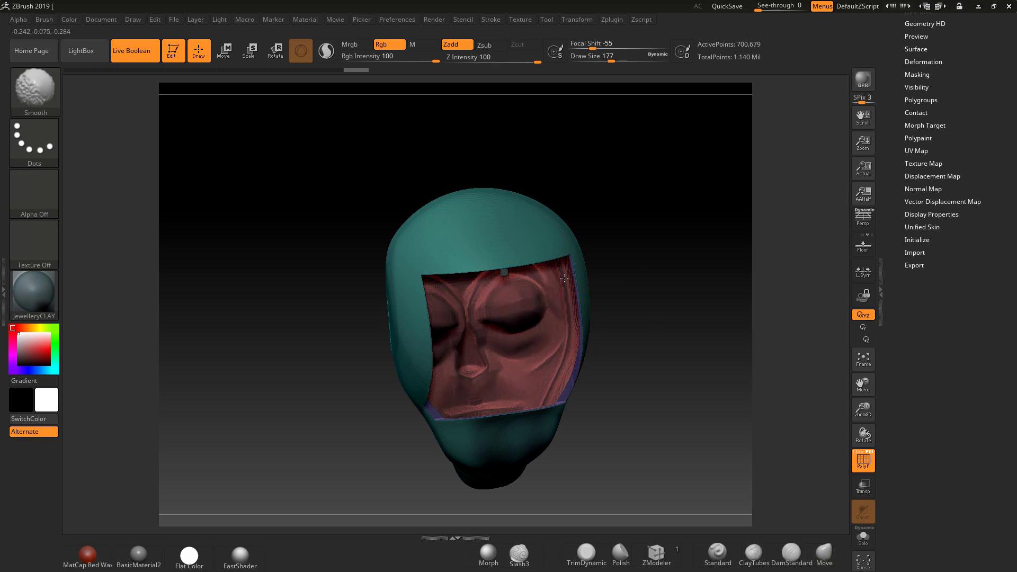
left_click_drag(659, 295, 599, 284)
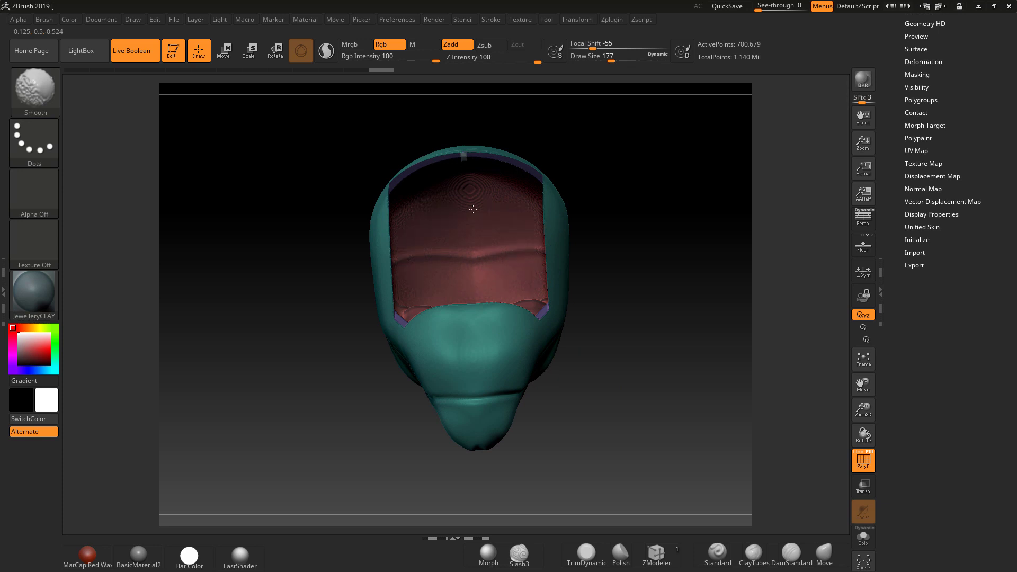
left_click_drag(486, 216, 521, 484)
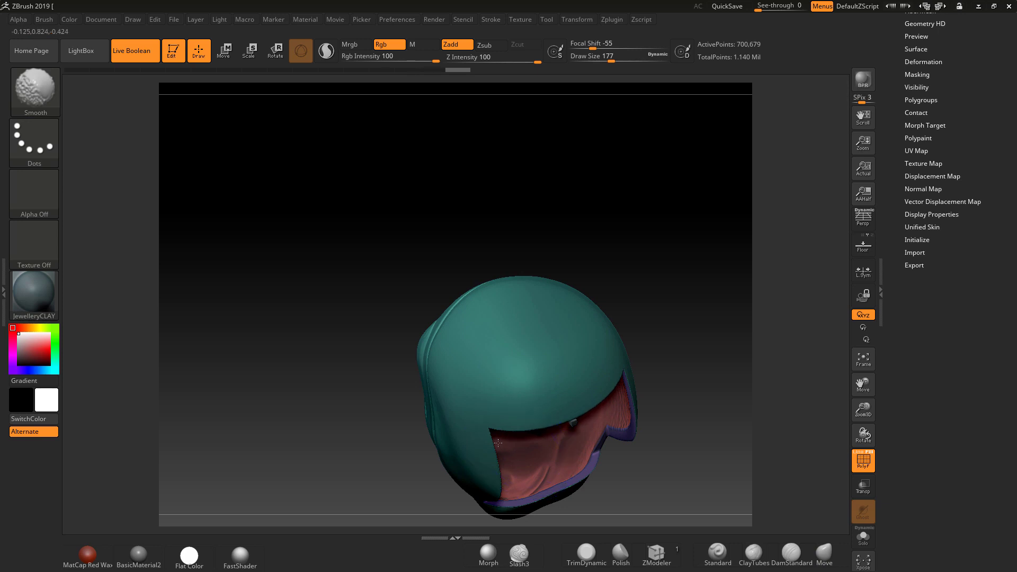
mouse_move(621, 404)
left_mouse_down()
mouse_move(683, 328)
mouse_move(677, 395)
mouse_move(606, 426)
mouse_move(682, 348)
mouse_move(702, 393)
mouse_move(763, 382)
left_mouse_up()
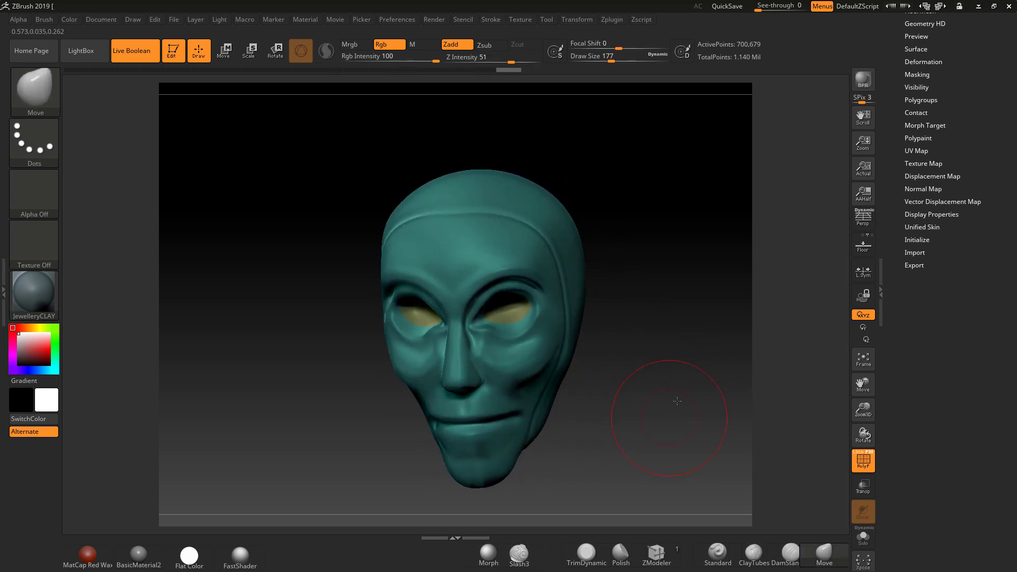
left_click_drag(681, 398, 579, 381)
Step: Duplicate the POLYSHELL subtool
scroll(899, 117, "up", 5)
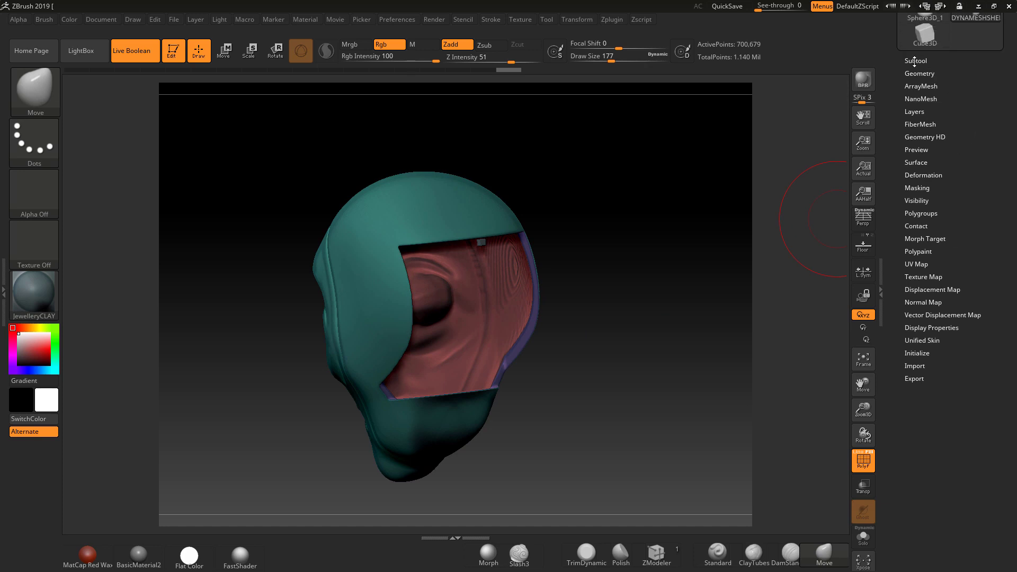
left_click(915, 61)
left_click(920, 119)
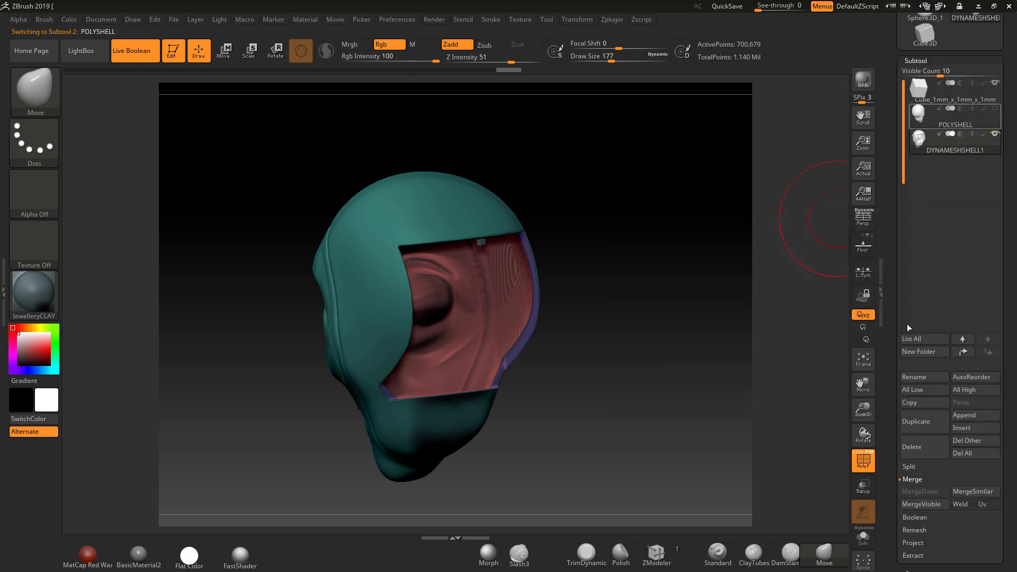
left_click(919, 420)
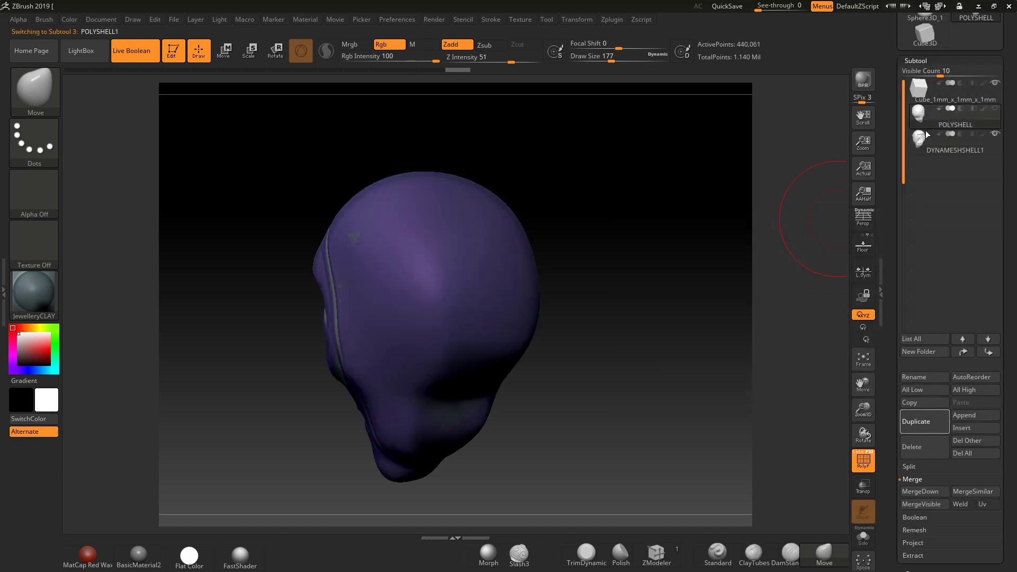
Step: Hide the POLYSHELL1 subtool and move it below DYNAMESHSHELL1 in the subtool order
left_click(918, 177)
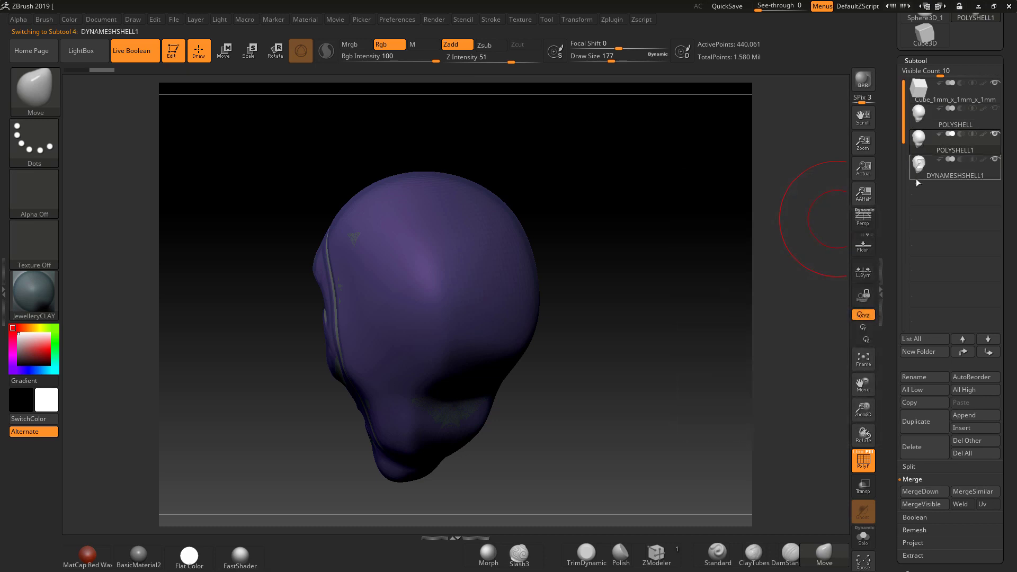
mouse_move(963, 161)
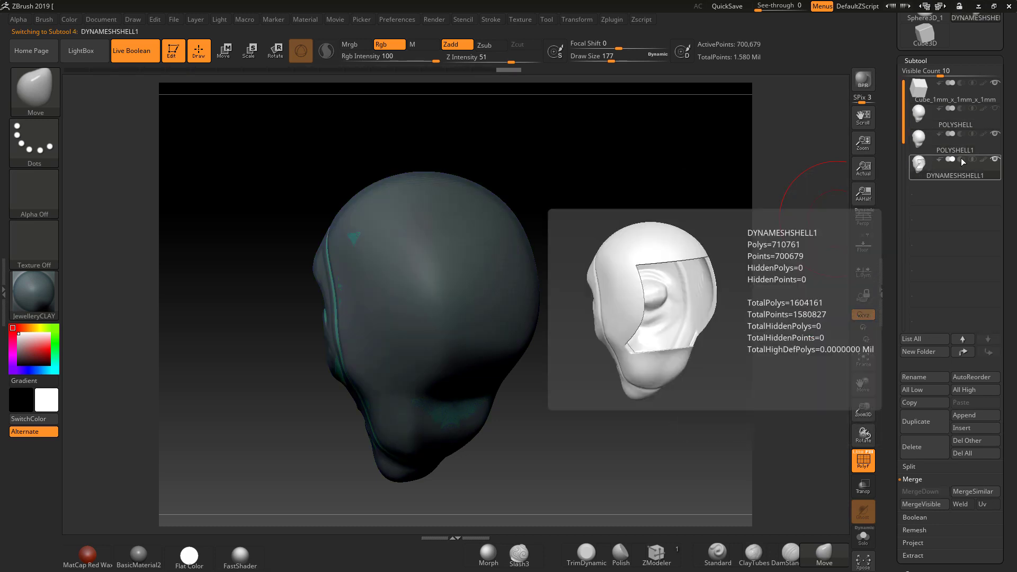
left_click(993, 135)
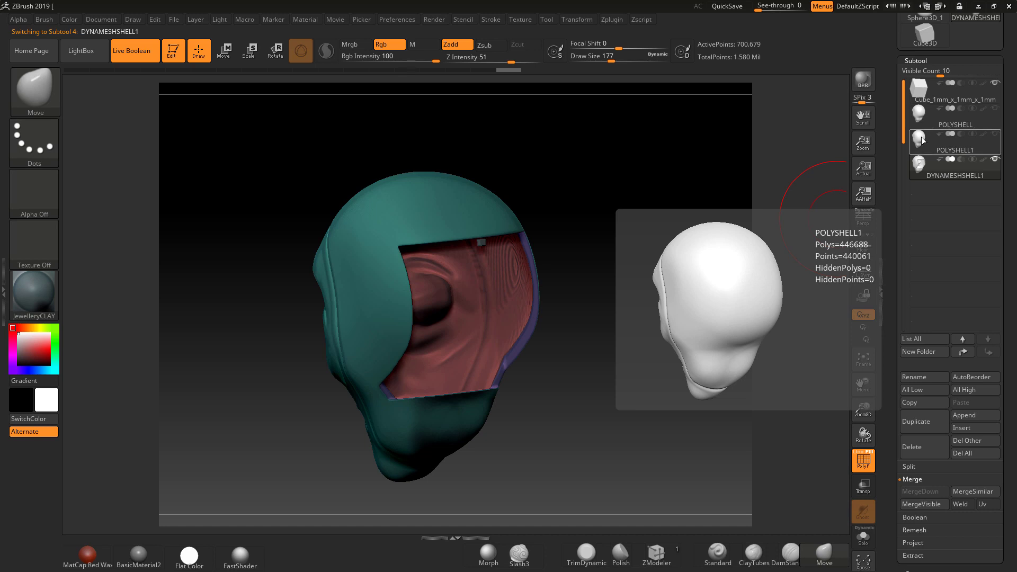
left_click(923, 140)
left_click(988, 352)
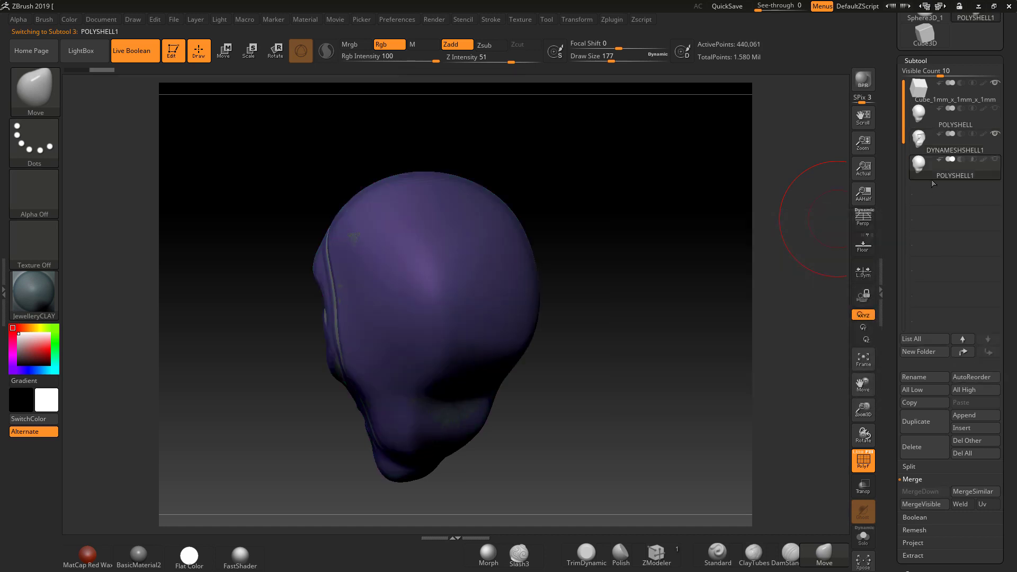
Step: Rename the POLYSHELL1 subtool as SUBTRACTION
left_click(924, 379)
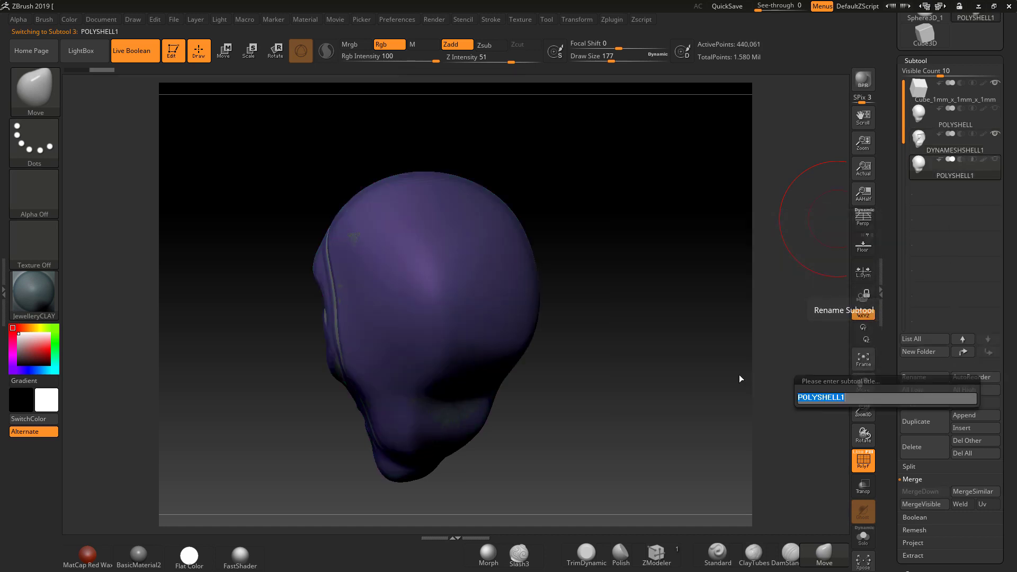
type("SUB")
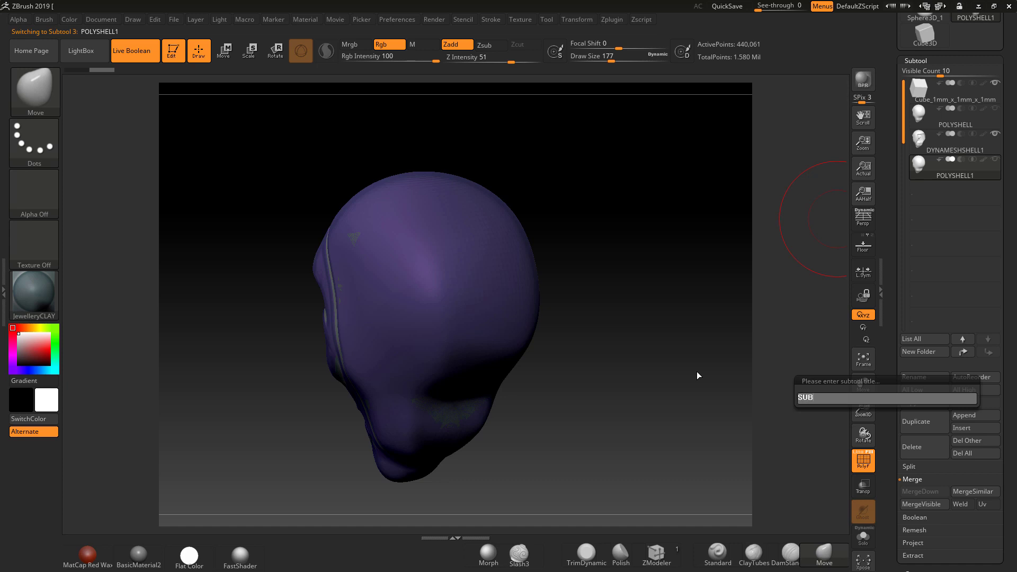
type("TRACTION")
key("Return")
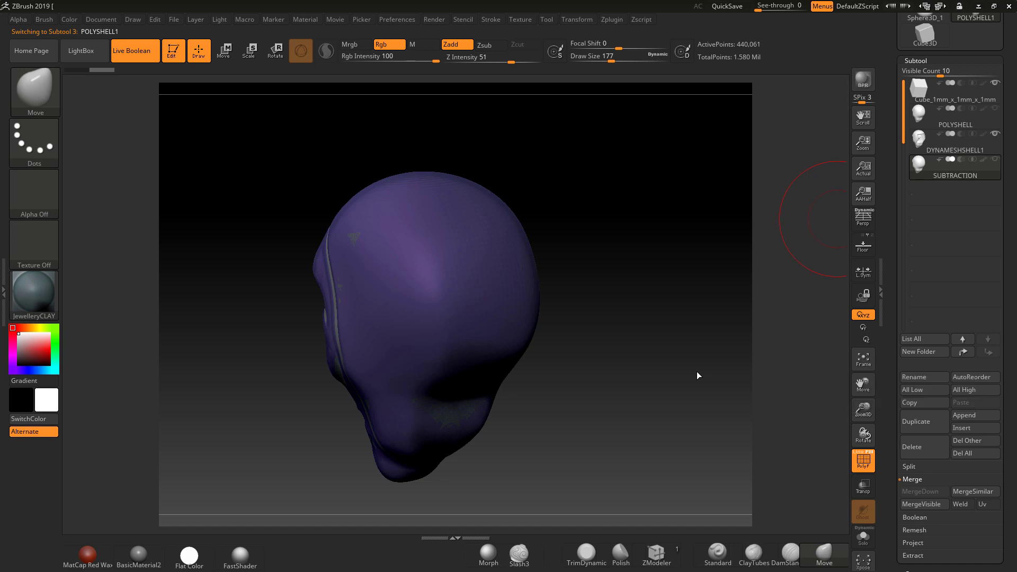
Step: Hide the DYNAMESHSHELL1 subtool and turn off the polyframe display, leaving the SUBTRACTION head in side view
left_click(994, 136)
mouse_move(663, 345)
left_mouse_down()
mouse_move(702, 348)
mouse_move(664, 340)
mouse_move(674, 339)
left_mouse_up()
key("space")
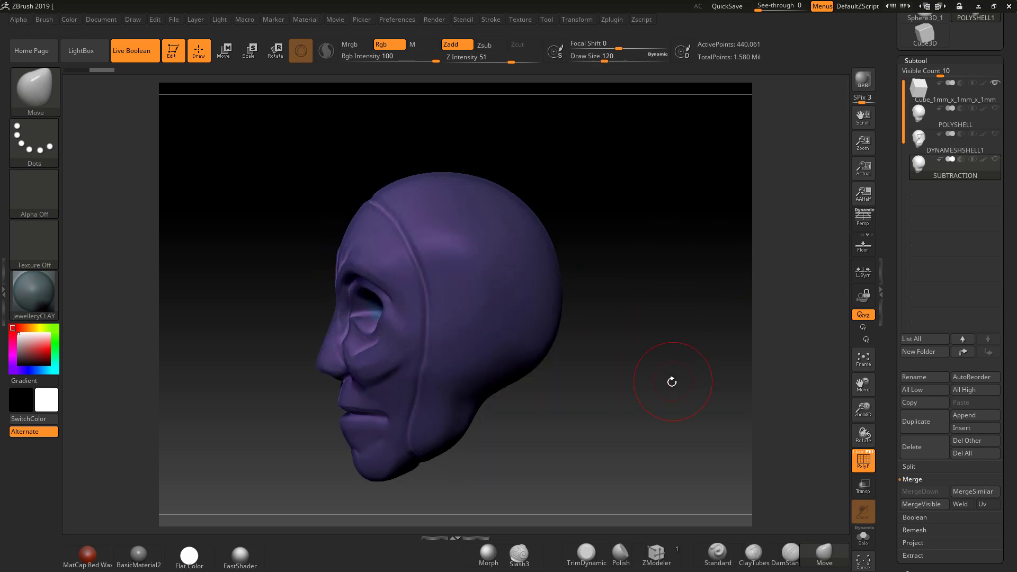
left_click_drag(672, 381, 828, 446)
left_click(870, 468)
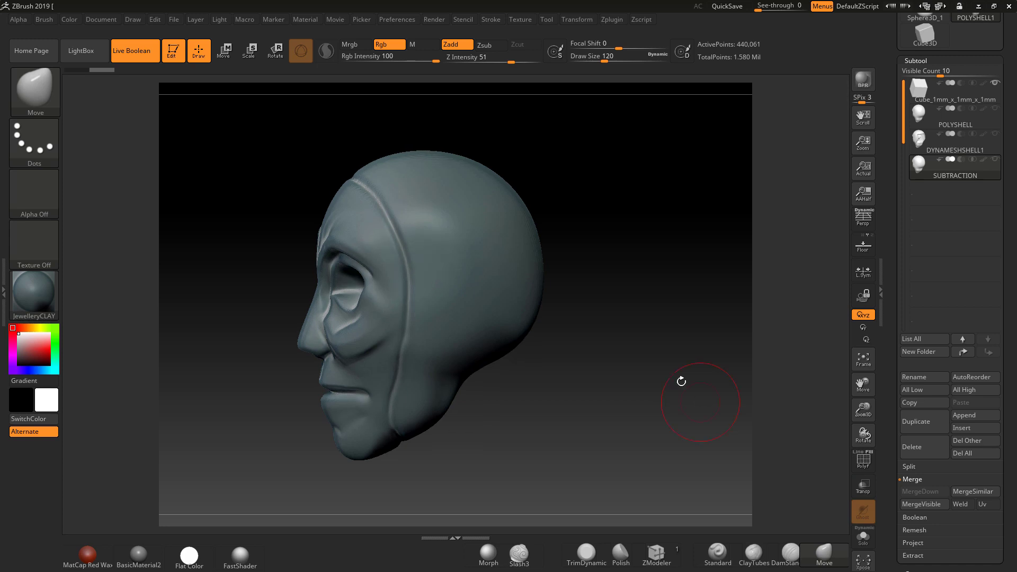
Step: Mask the skull and neck of the SUBTRACTION head behind the seam that frames the face
key("ctrl")
mouse_move(450, 189)
left_mouse_down("ctrl")
mouse_move(451, 297)
mouse_move(422, 401)
left_mouse_up("ctrl")
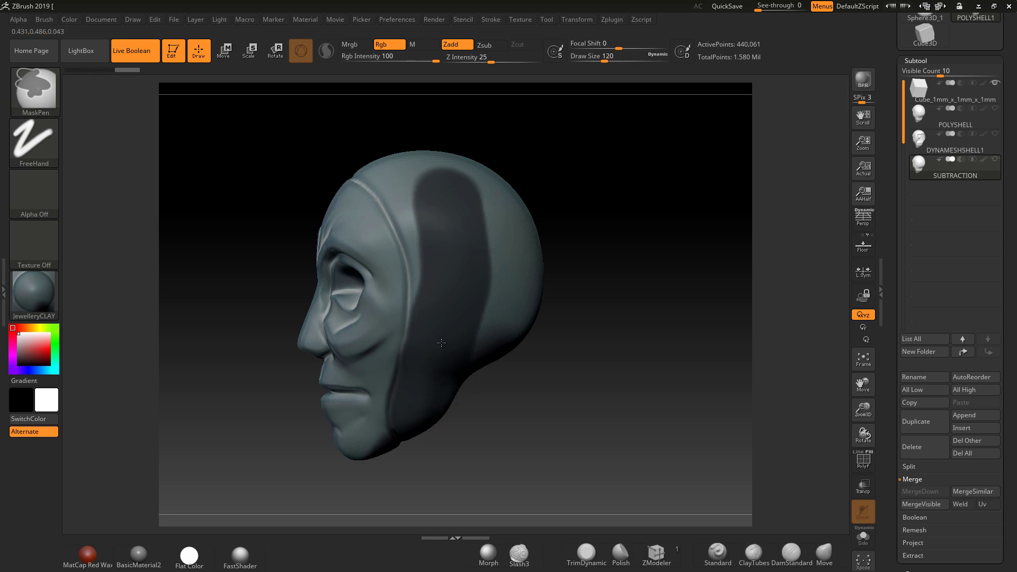
mouse_move(443, 240)
left_mouse_down("ctrl")
mouse_move(390, 167)
mouse_move(422, 223)
left_mouse_up("ctrl")
mouse_move(489, 376)
left_mouse_down("ctrl")
mouse_move(502, 312)
mouse_move(498, 210)
left_mouse_up("ctrl")
left_click_drag(623, 128, 462, 405, "ctrl")
left_click_drag(393, 110, 497, 208, "ctrl")
left_click_drag(655, 255, 695, 302)
Step: Complete the mask along the seam and under the jaw, soften it, and invert it so the face is masked
key("ctrl")
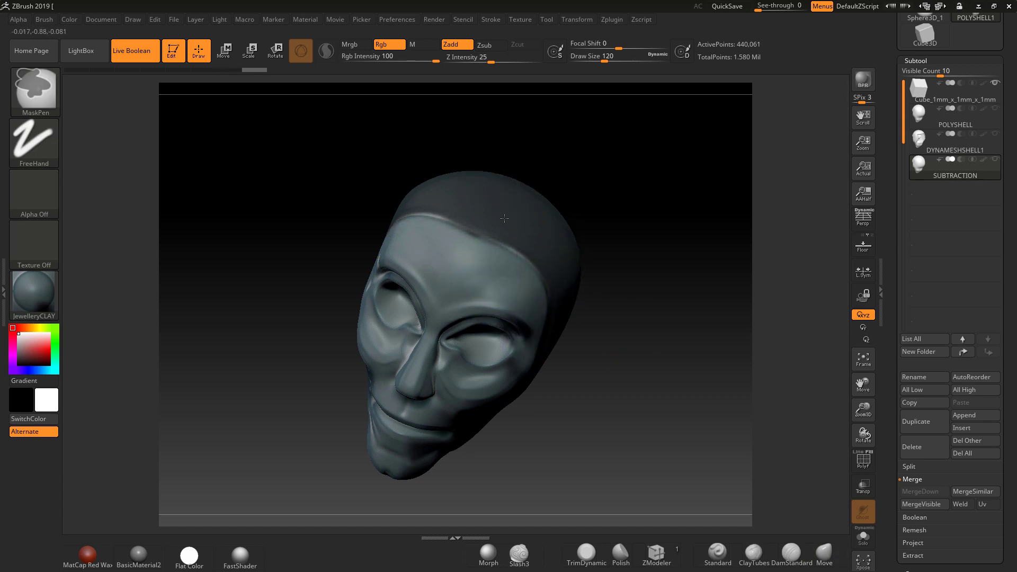
mouse_move(601, 326)
left_mouse_down()
mouse_move(650, 341)
mouse_move(666, 363)
mouse_move(666, 341)
mouse_move(679, 342)
left_mouse_up()
key("ctrl")
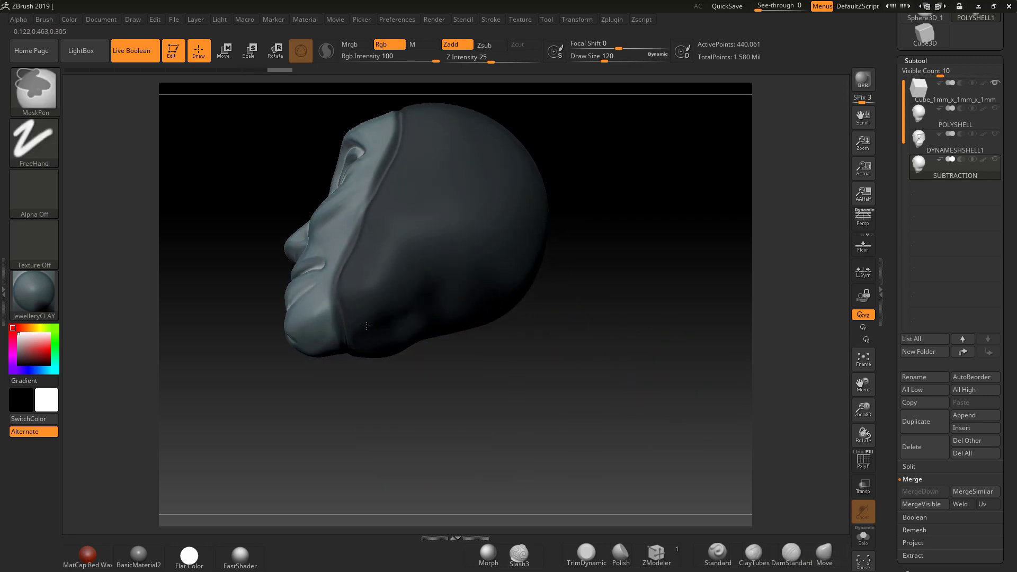
left_click(457, 247, "ctrl")
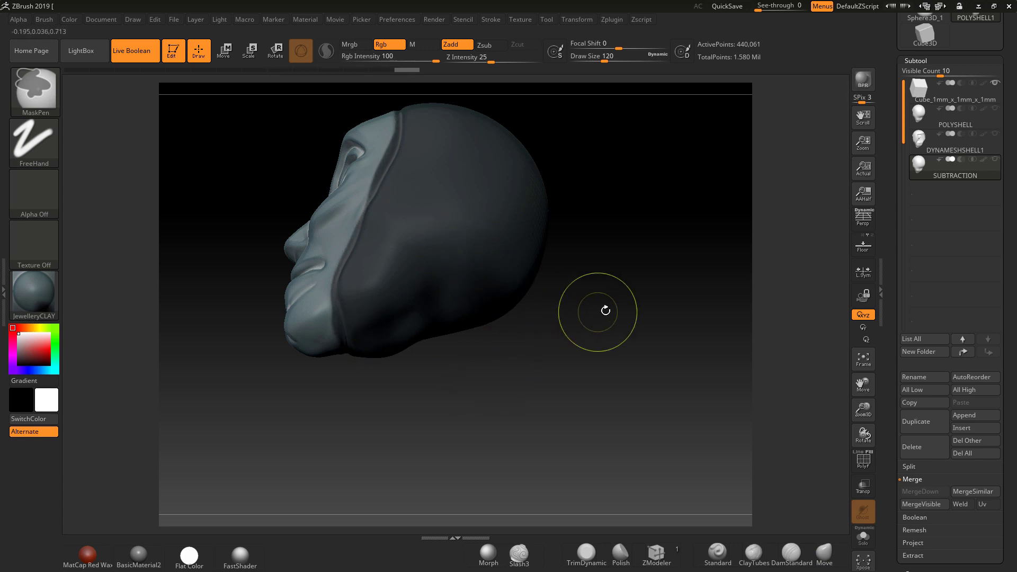
left_click_drag(636, 318, 691, 367)
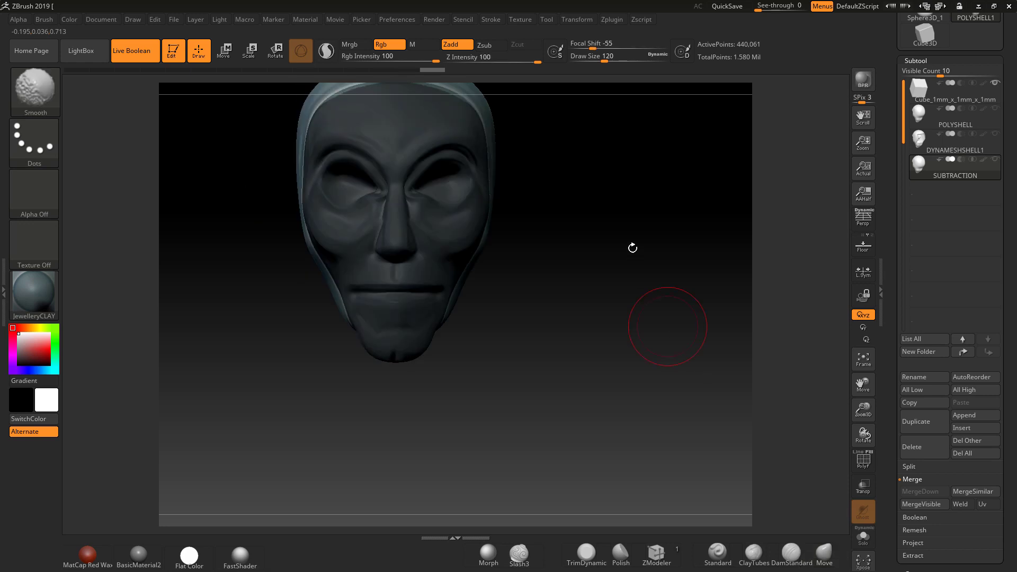
left_click_drag(633, 247, 631, 369, "alt")
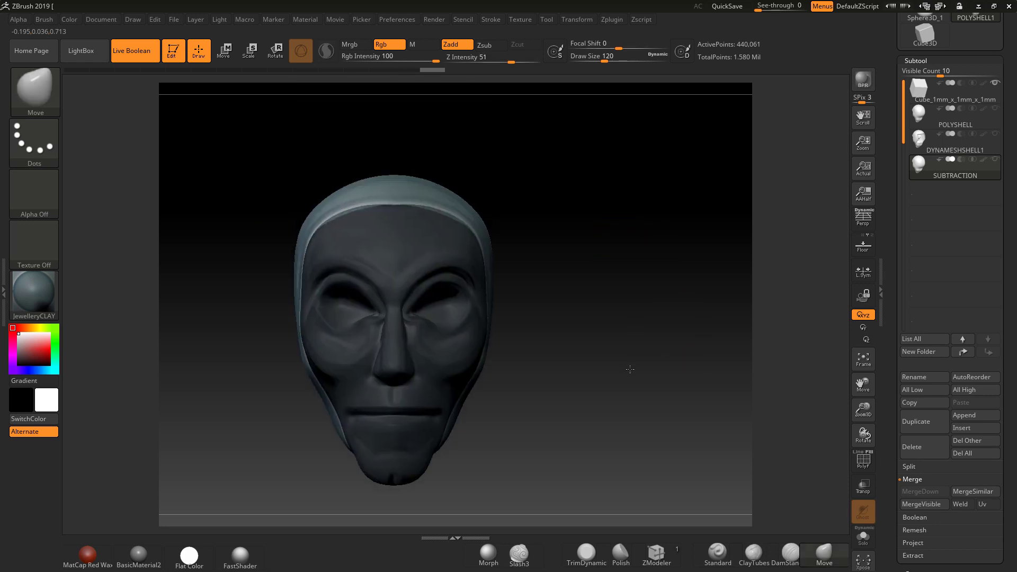
left_click(251, 52)
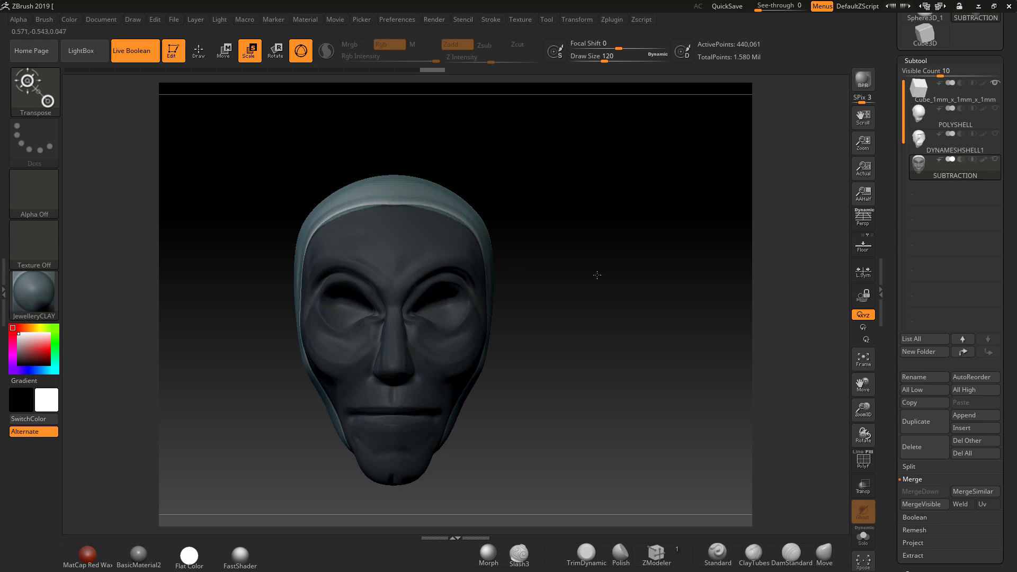
left_click_drag(597, 275, 382, 166, "alt")
left_click_drag(680, 336, 634, 311, "alt")
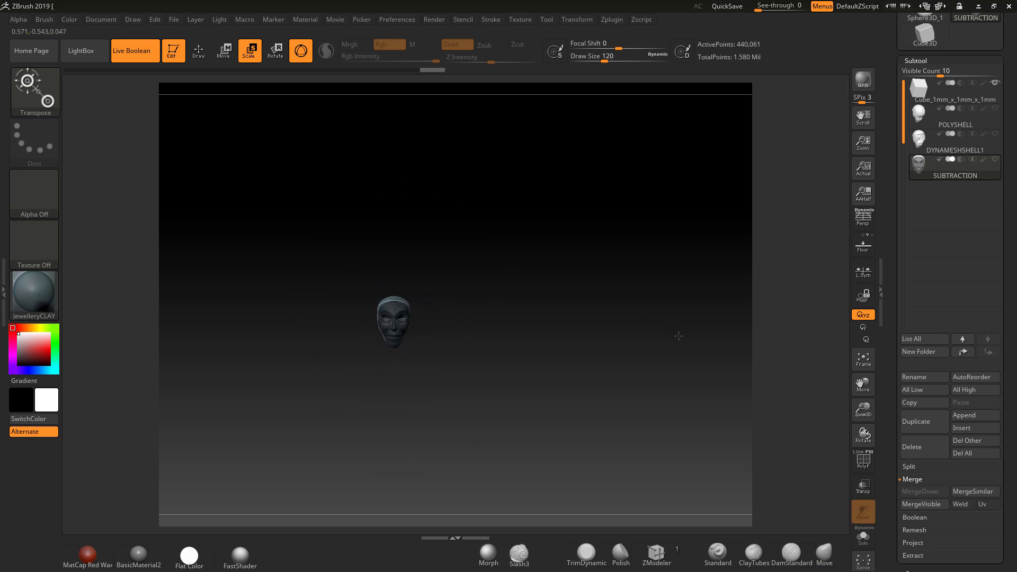
left_click_drag(679, 336, 805, 414, "alt")
left_click_drag(650, 313, 593, 337, "alt")
key("f")
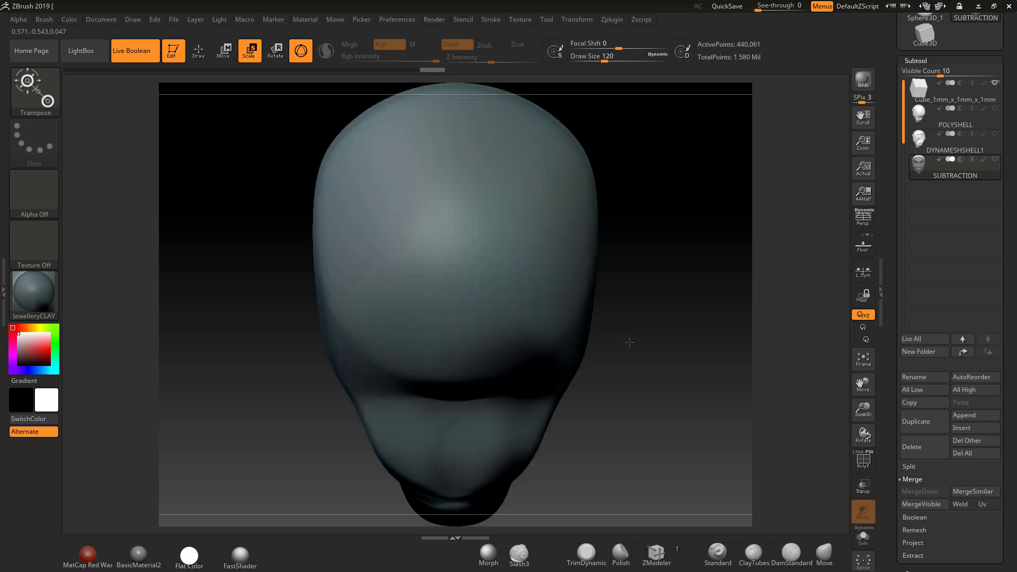
left_click_drag(683, 358, 551, 289, "alt")
left_click_drag(606, 329, 661, 341)
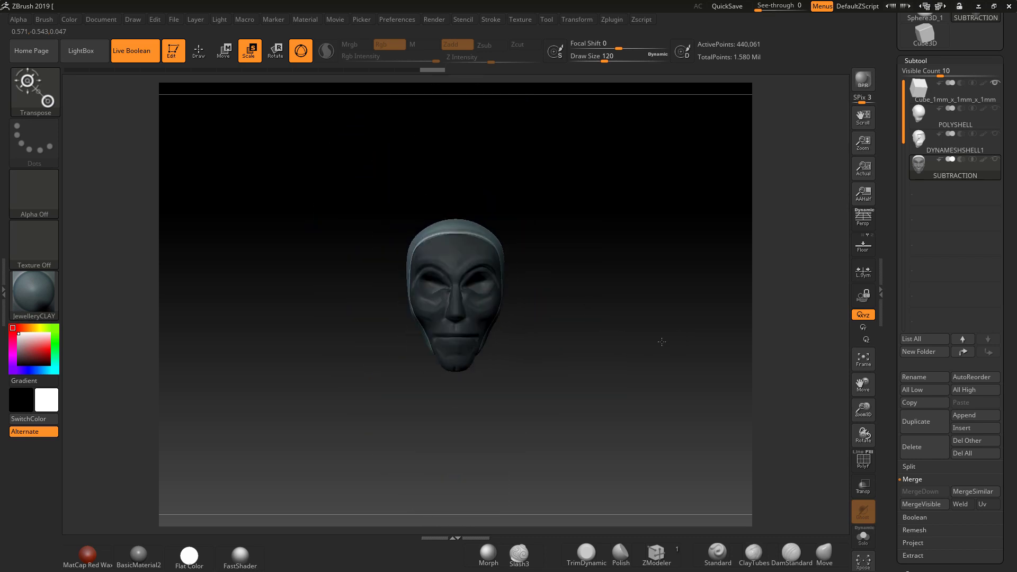
Step: With the Move brush at draw size 365, pull the unmasked skull outward at the sides and upward at the crown
left_click(832, 561)
mouse_move(598, 303)
left_mouse_down("alt")
mouse_move(638, 333)
mouse_move(665, 323)
left_mouse_up("alt")
key("space")
left_click_drag(535, 284, 549, 281)
left_click_drag(541, 233, 611, 229)
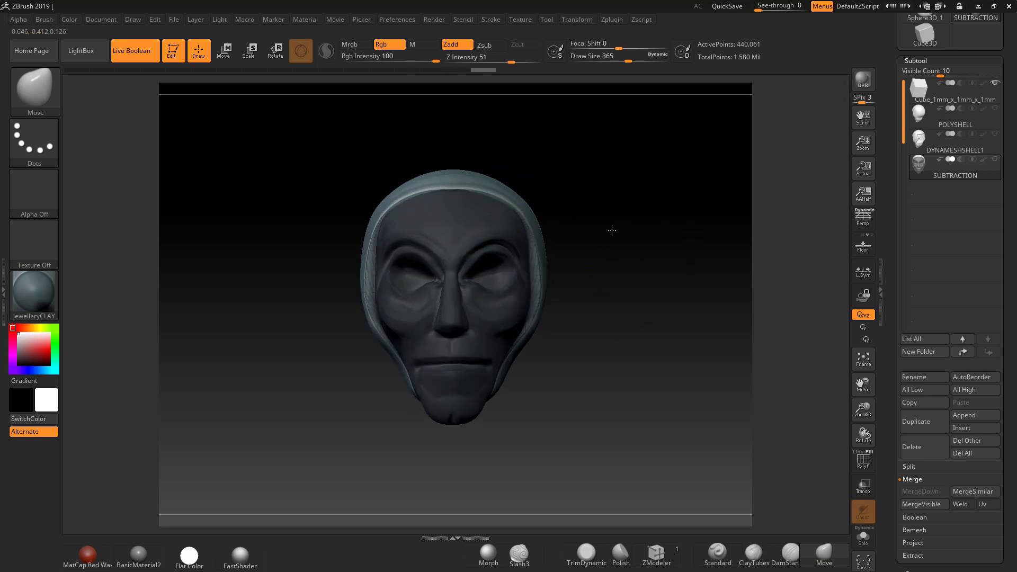
left_click_drag(538, 219, 545, 214)
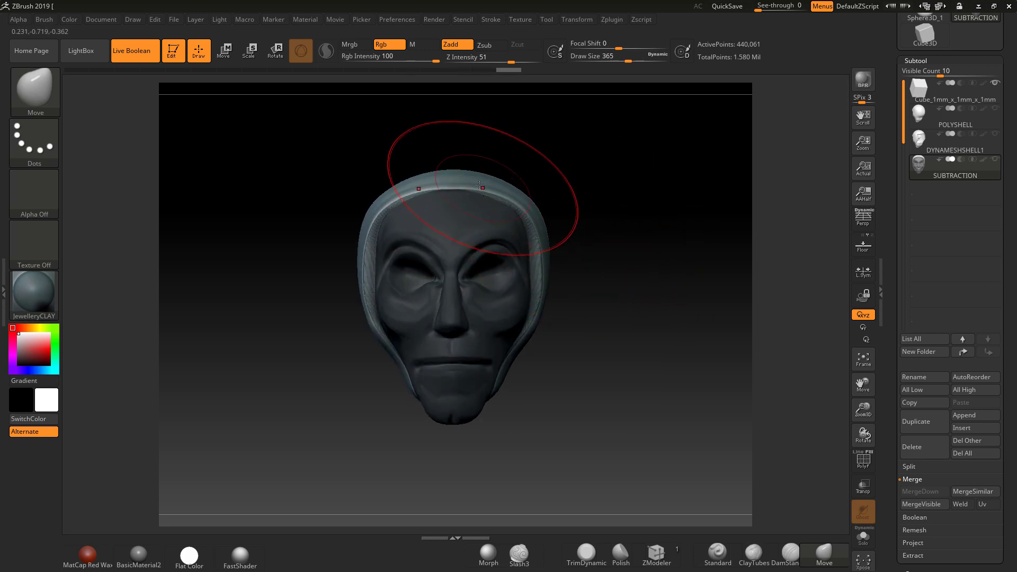
left_click_drag(482, 186, 480, 174)
Step: Pull the unmasked area beside and below the jaw outward and downward with the Move brush
left_click_drag(611, 331, 605, 342)
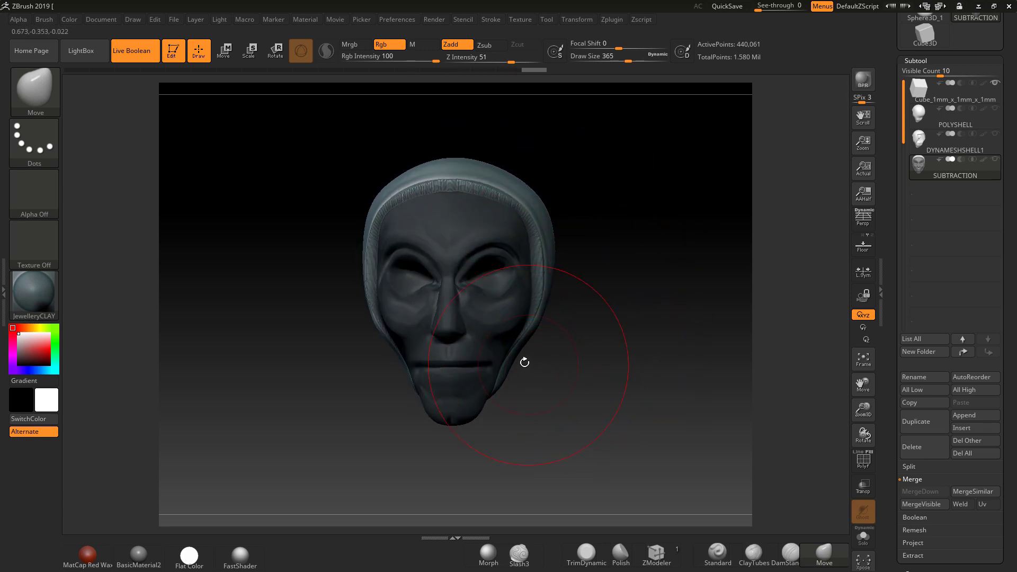
left_click_drag(521, 362, 528, 370)
left_click_drag(609, 418, 563, 417)
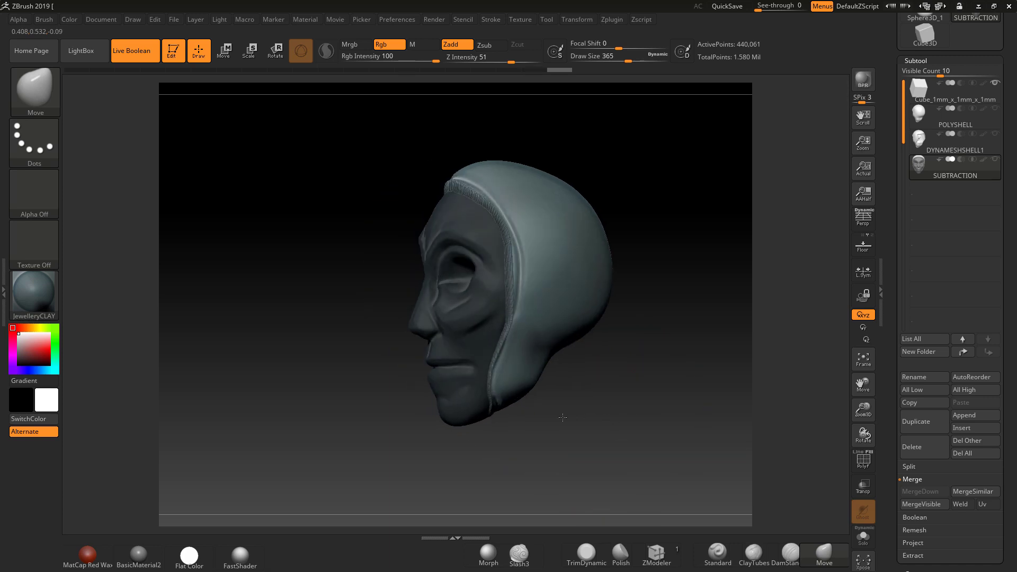
left_click_drag(503, 408, 506, 414)
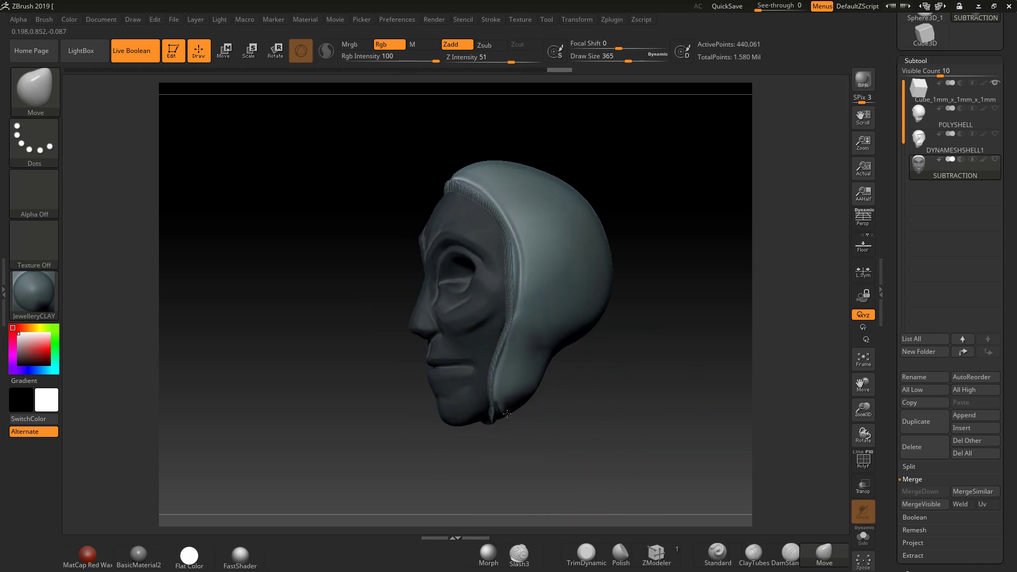
Step: Invert the mask to free the SUBTRACTION face, and shift its nose downward and its brow and mouth upward with the Move brush
mouse_move(648, 424)
left_mouse_down()
mouse_move(565, 358)
mouse_move(627, 343)
left_mouse_up()
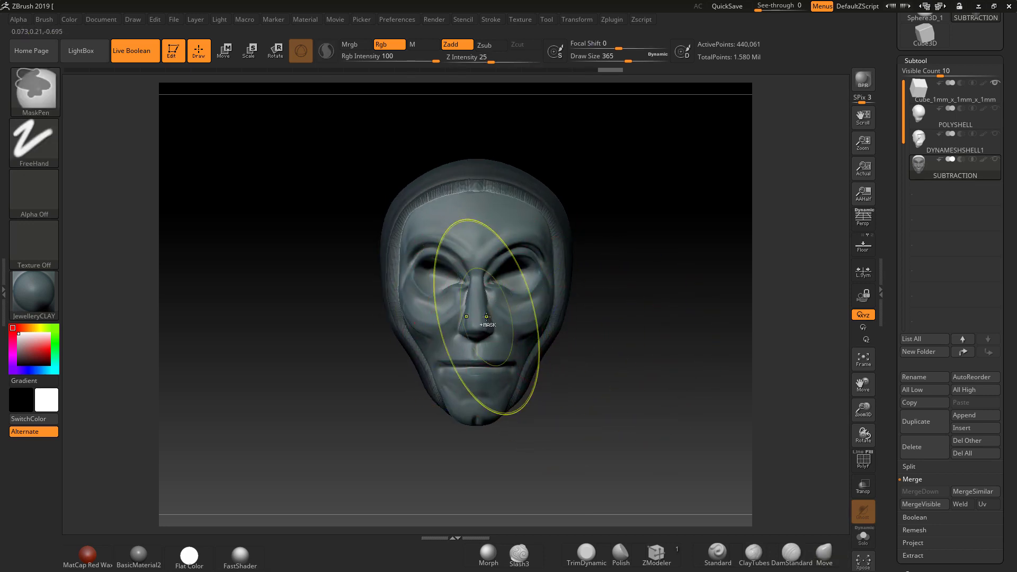
left_click_drag(480, 318, 473, 291, "ctrl")
key("ctrl+z")
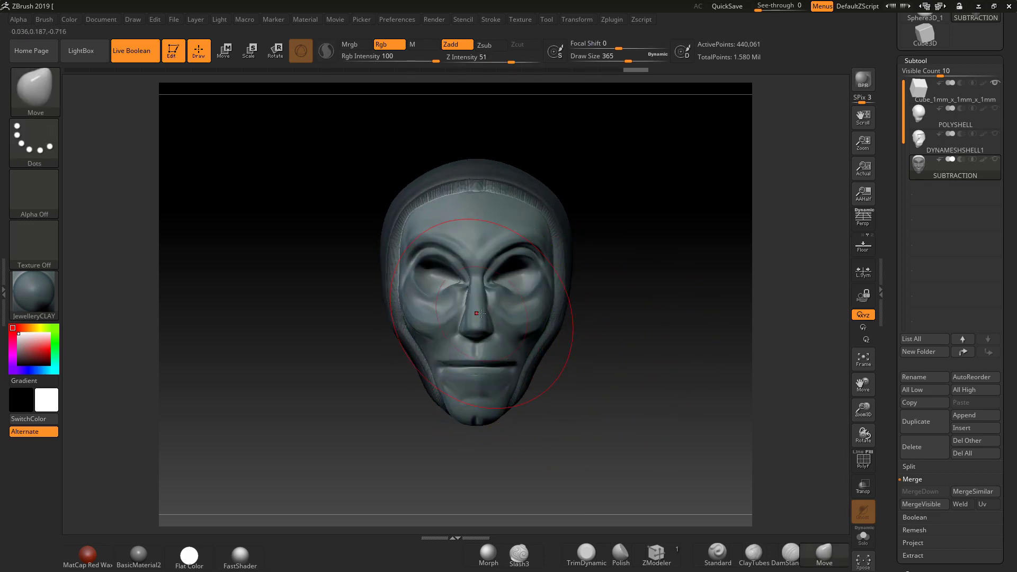
left_click_drag(471, 297, 472, 316)
left_click_drag(476, 244, 472, 227)
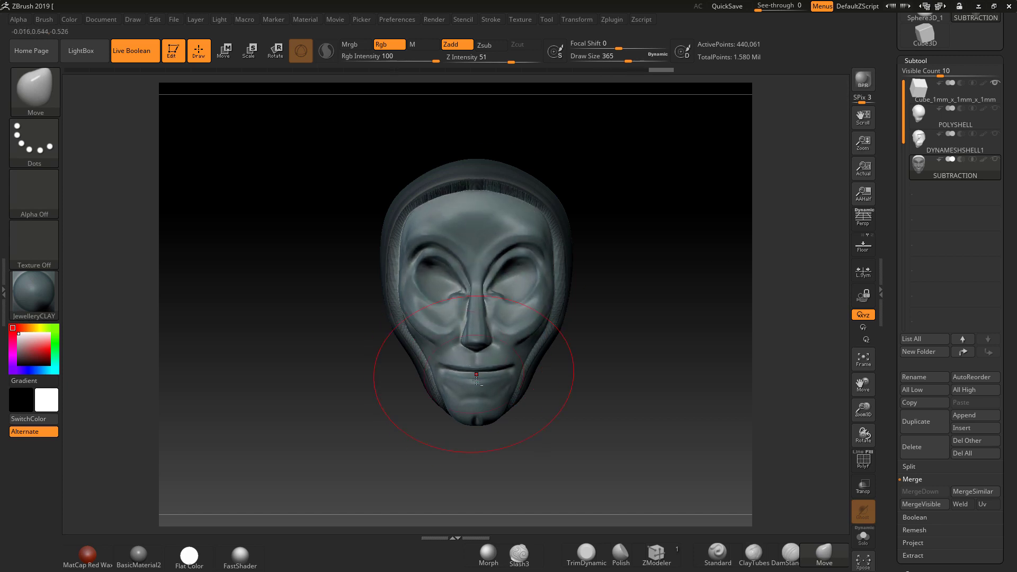
left_click_drag(470, 387, 466, 379)
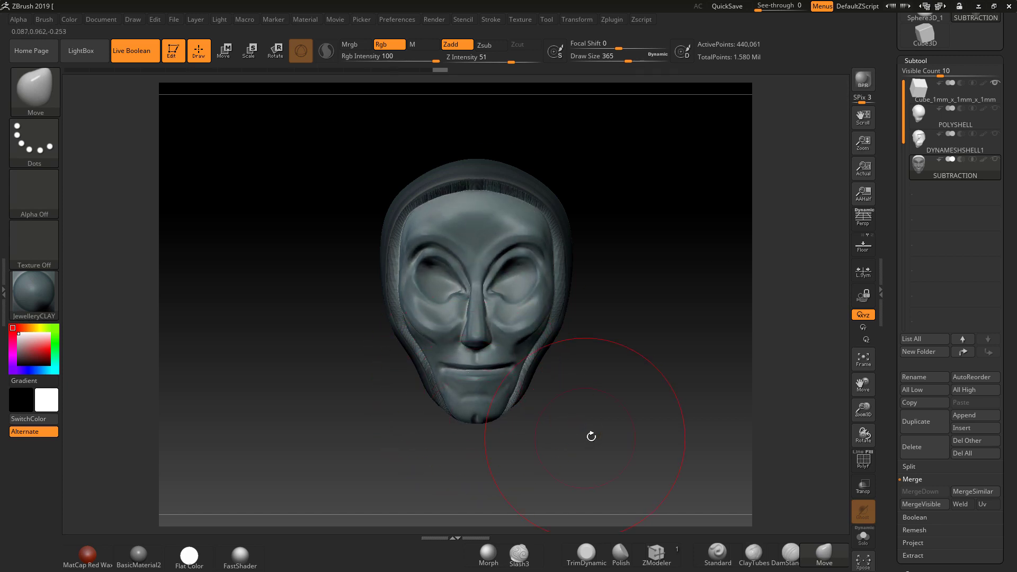
Step: Push the nose and centre of the face further into the head, smooth the area, and clear the mask
left_click_drag(591, 436, 608, 414)
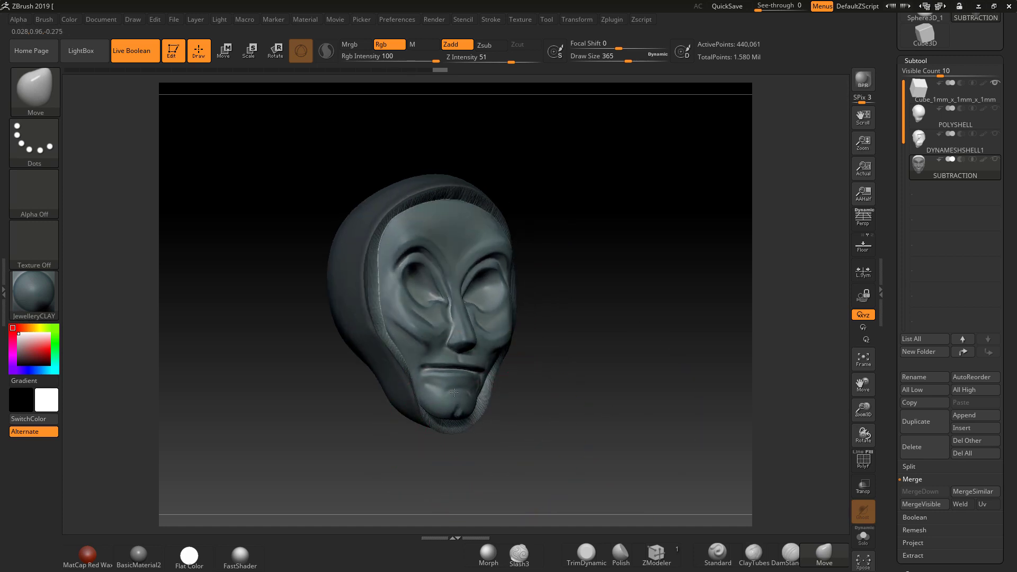
mouse_move(462, 337)
left_mouse_down()
mouse_move(448, 333)
mouse_move(463, 312)
mouse_move(446, 255)
left_mouse_up()
key("shift")
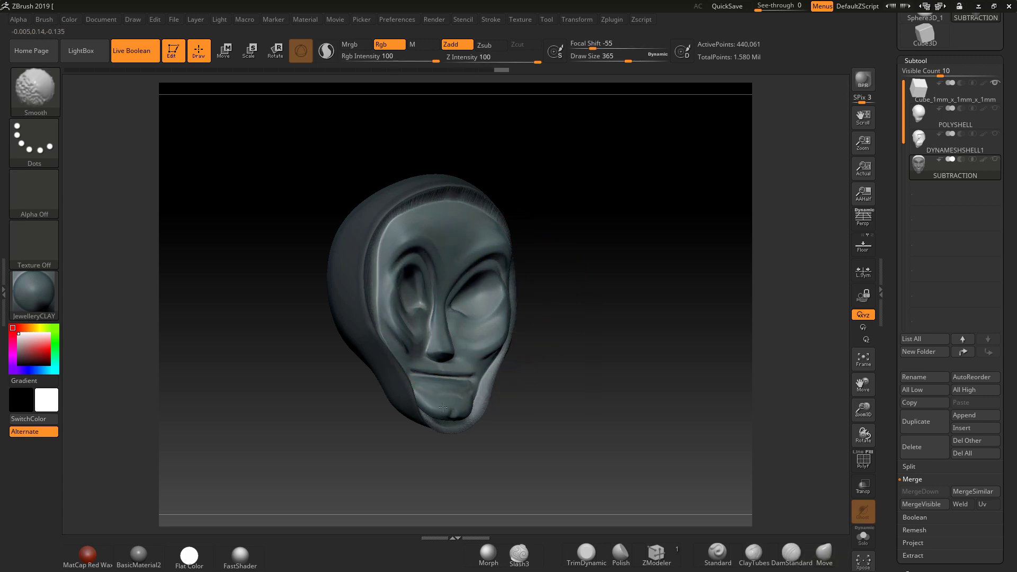
left_click_drag(433, 263, 437, 266, "shift")
mouse_move(653, 291)
left_mouse_down("ctrl")
mouse_move(661, 359)
mouse_move(663, 343)
left_mouse_up("ctrl")
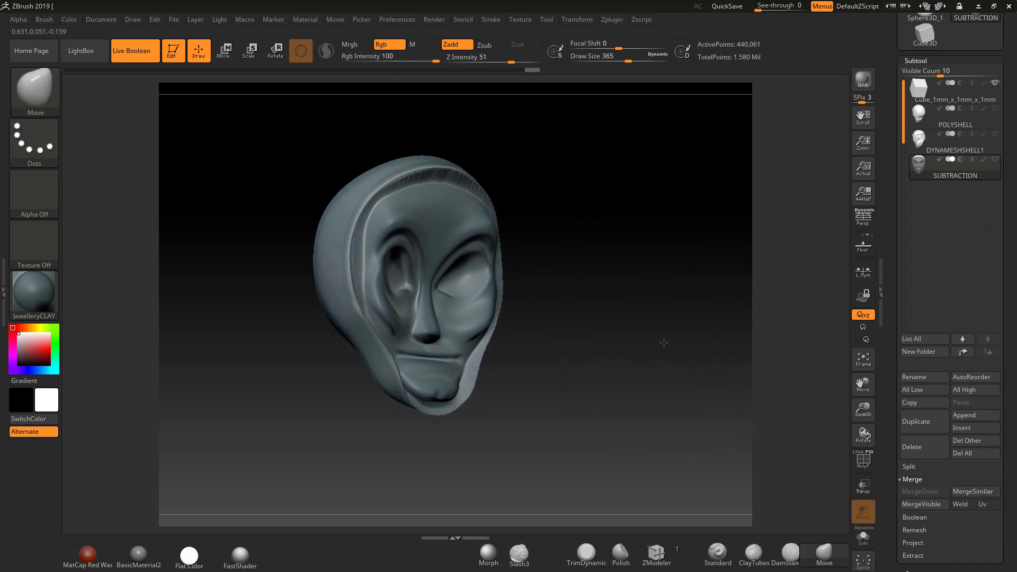
Step: Set the SUBTRACTION subtool to subtractive and make both it and DYNAMESHSHELL1 visible for a live Boolean preview
left_click(961, 160)
left_click(980, 142)
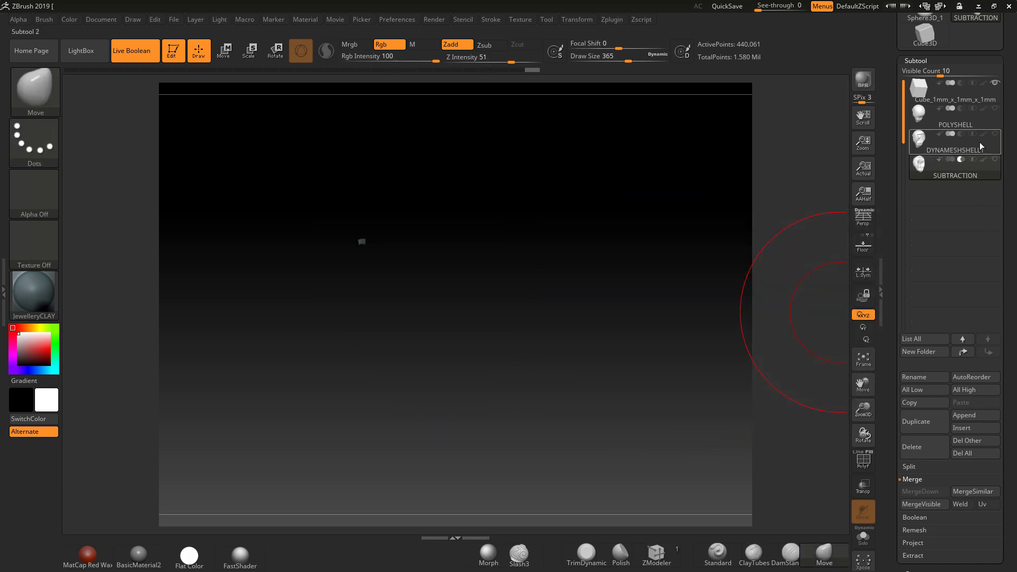
left_click(996, 134)
left_click_drag(672, 302, 648, 309)
left_click(953, 175)
left_click(997, 162)
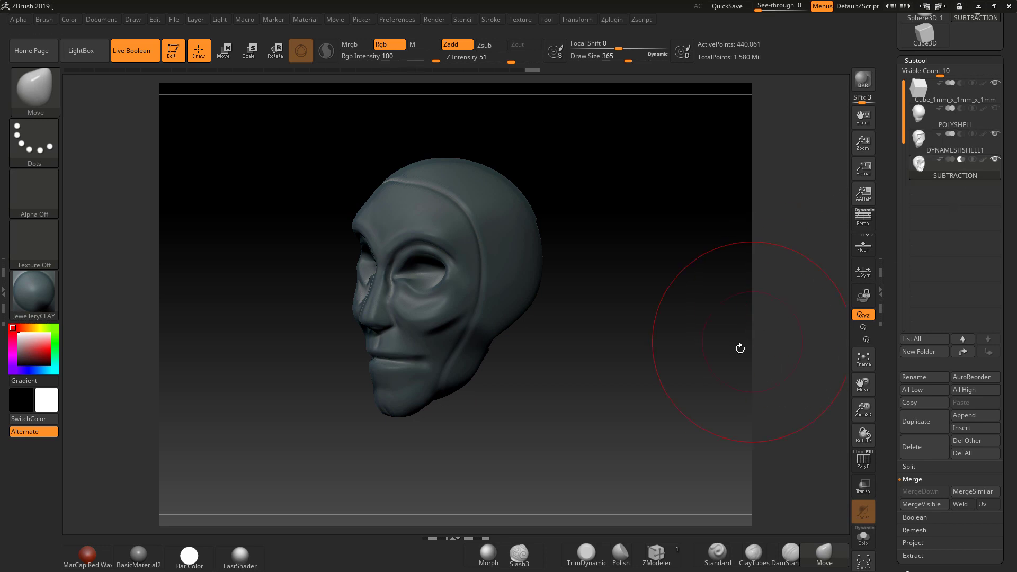
Step: Examine the wall thickness inside the hollowed head, and return the SUBTRACTION subtool to additive
left_click_drag(740, 349, 711, 350)
left_click_drag(676, 399, 638, 389)
left_click_drag(643, 348, 672, 352, "alt")
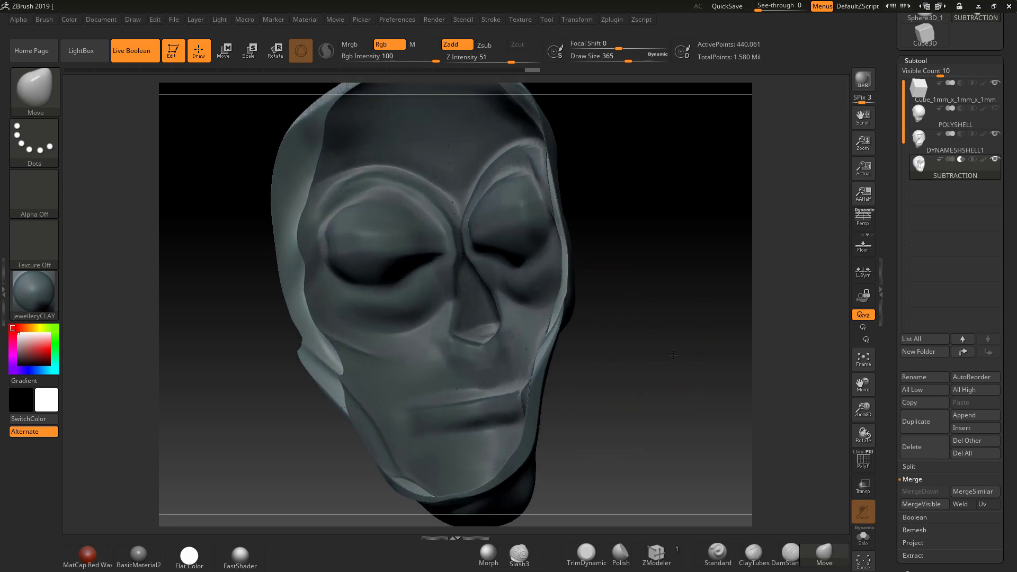
left_click_drag(703, 321, 649, 344, "alt")
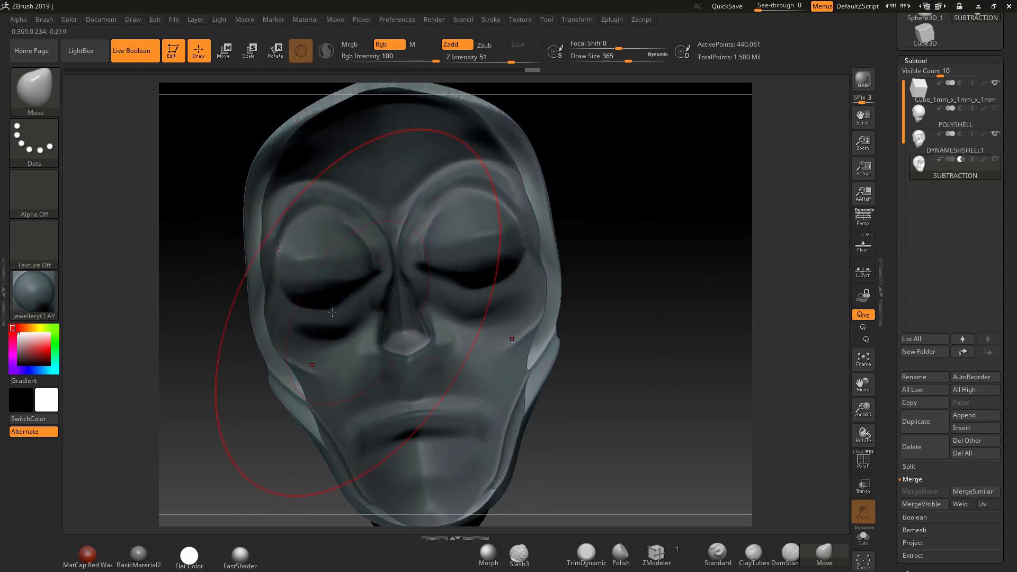
left_click(282, 313, "alt")
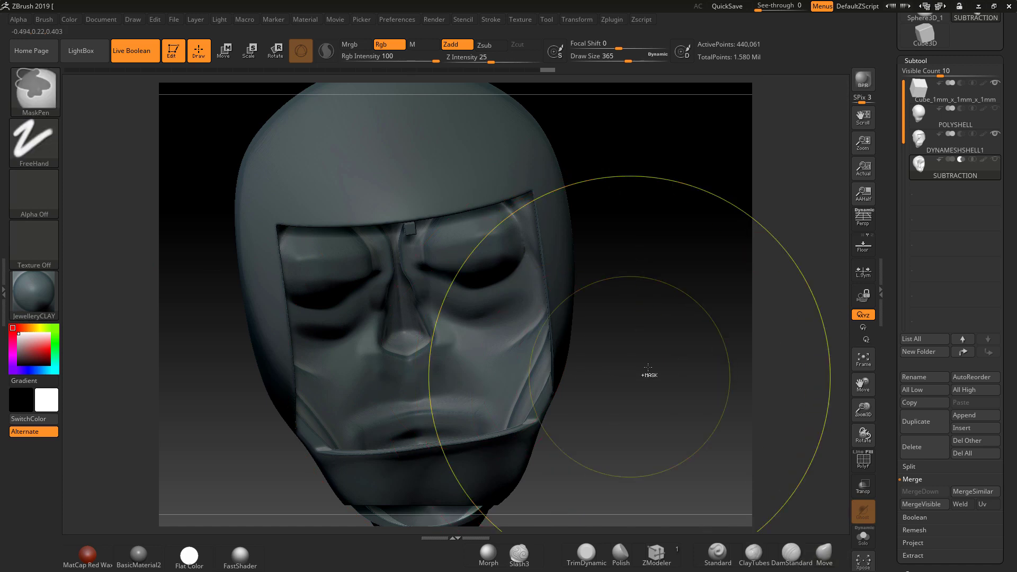
left_click(952, 160)
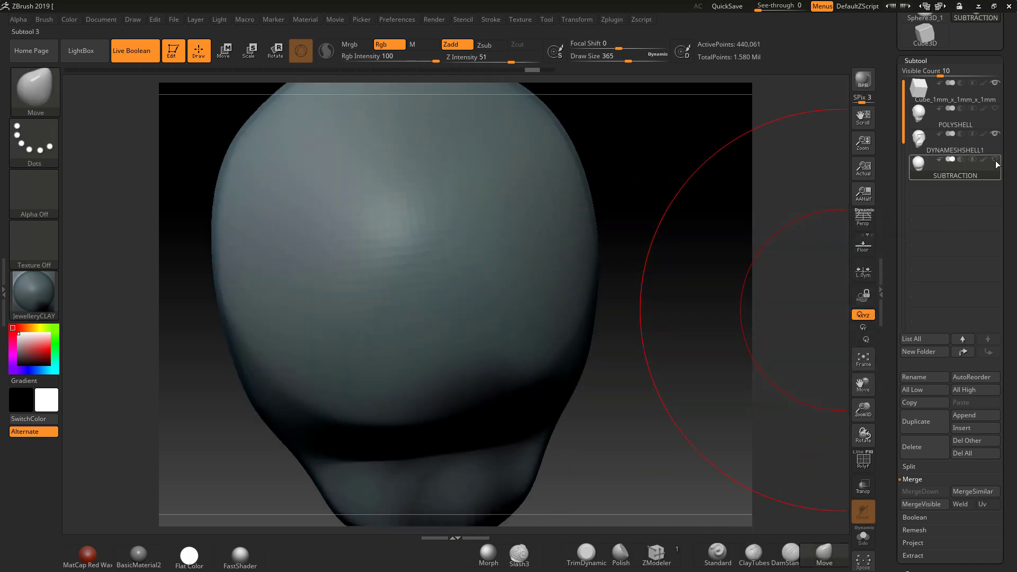
Step: Remesh the SUBTRACTION head with DynaMesh at its existing resolution
mouse_move(642, 344)
left_mouse_down()
mouse_move(629, 357)
mouse_move(661, 352)
mouse_move(647, 363)
left_mouse_up()
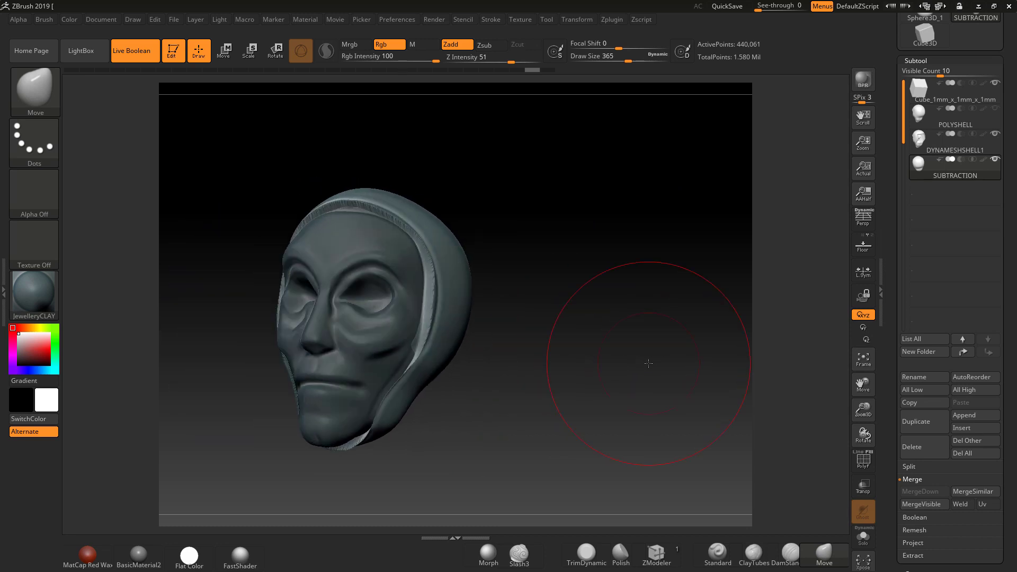
left_click_drag(598, 408, 608, 408)
mouse_move(591, 353)
left_mouse_down("ctrl")
mouse_move(561, 386)
mouse_move(593, 426)
left_mouse_up("ctrl")
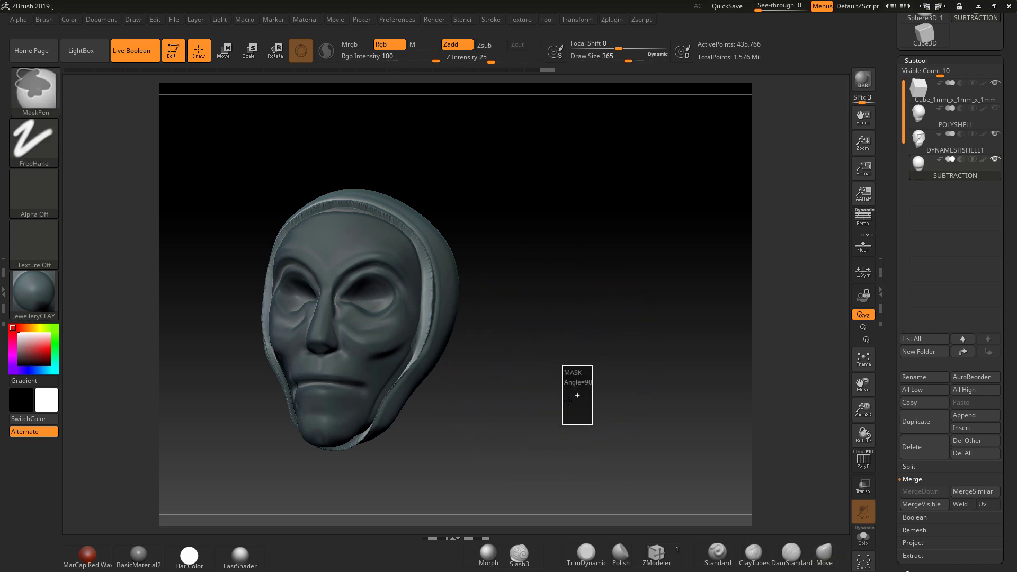
left_click_drag(523, 382, 509, 391)
left_click_drag(494, 382, 323, 382)
Step: Set the DynaMesh resolution of SUBTRACTION to 360 and remesh it
scroll(954, 427, "down", 3)
scroll(1012, 428, "down", 2)
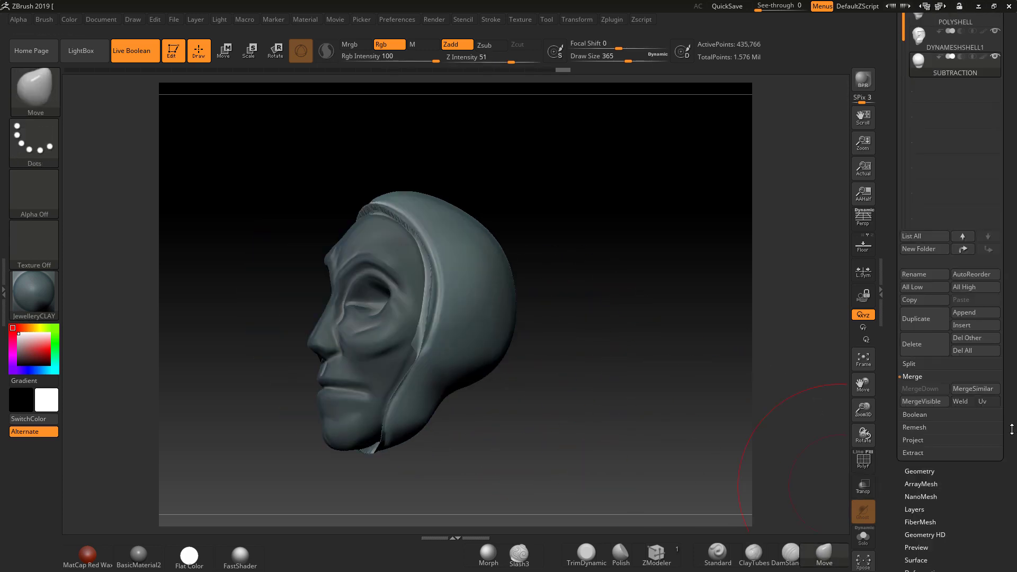
left_click(920, 471)
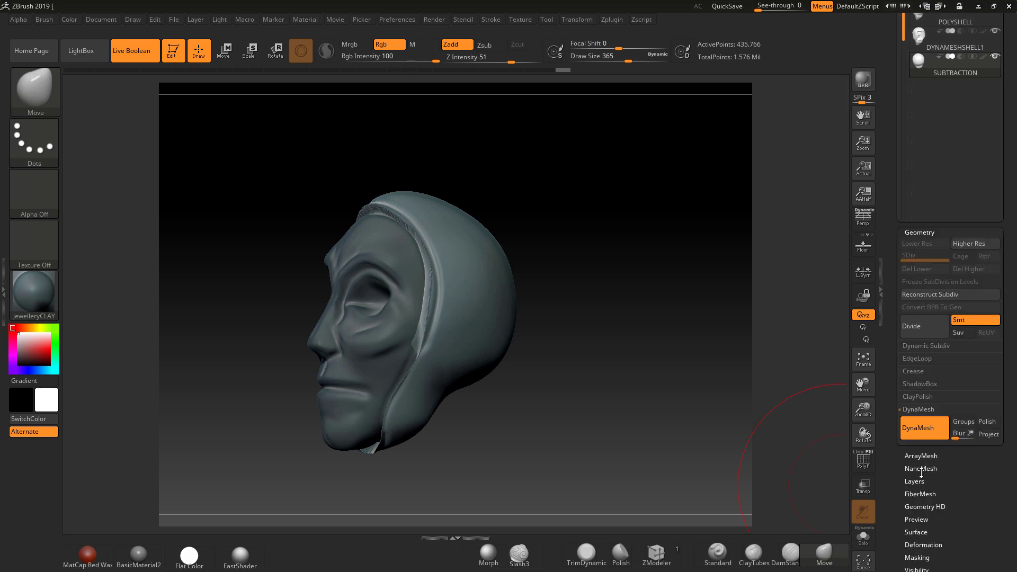
left_click_drag(918, 187, 916, 186)
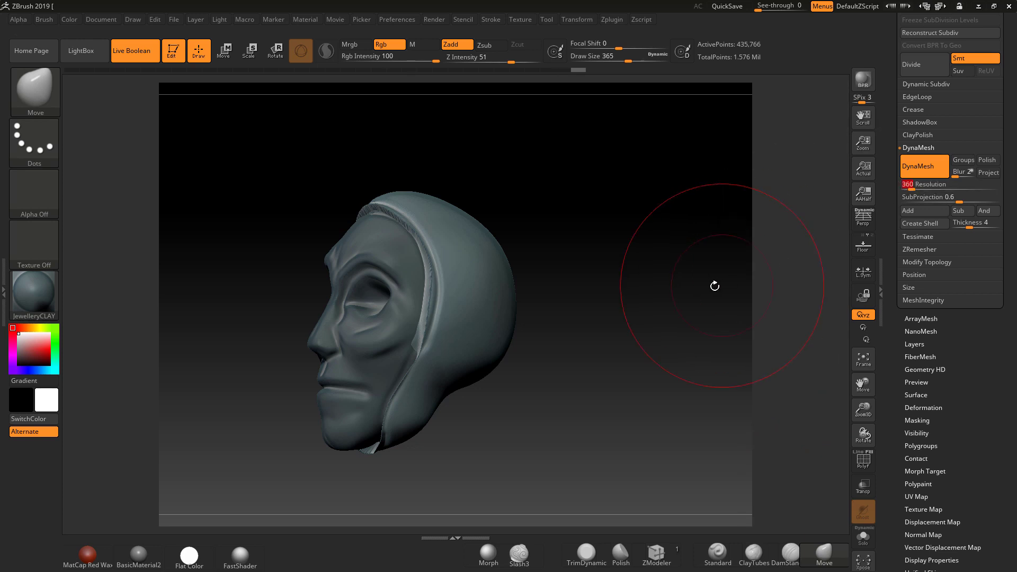
key("shift")
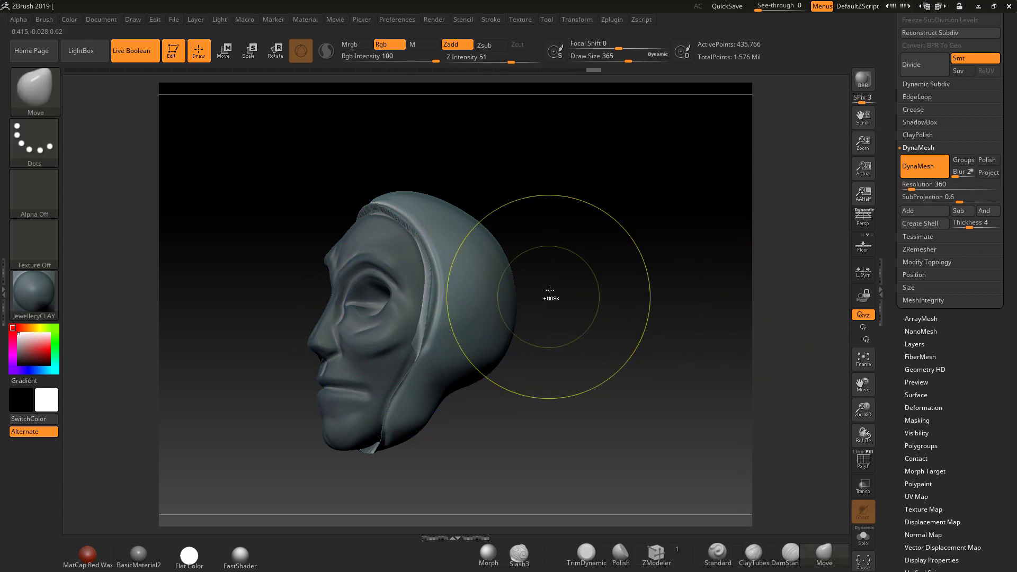
left_click_drag(556, 295, 655, 481, "ctrl")
Step: Smooth the SUBTRACTION seam beside the cheek and jaw, and update its DynaMesh
left_click_drag(595, 455, 606, 452)
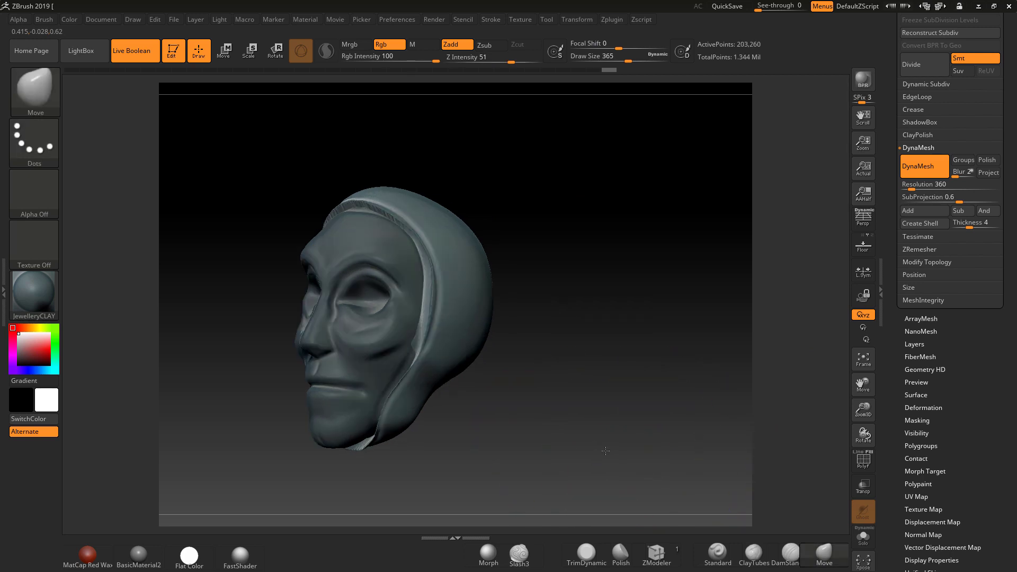
key("shift")
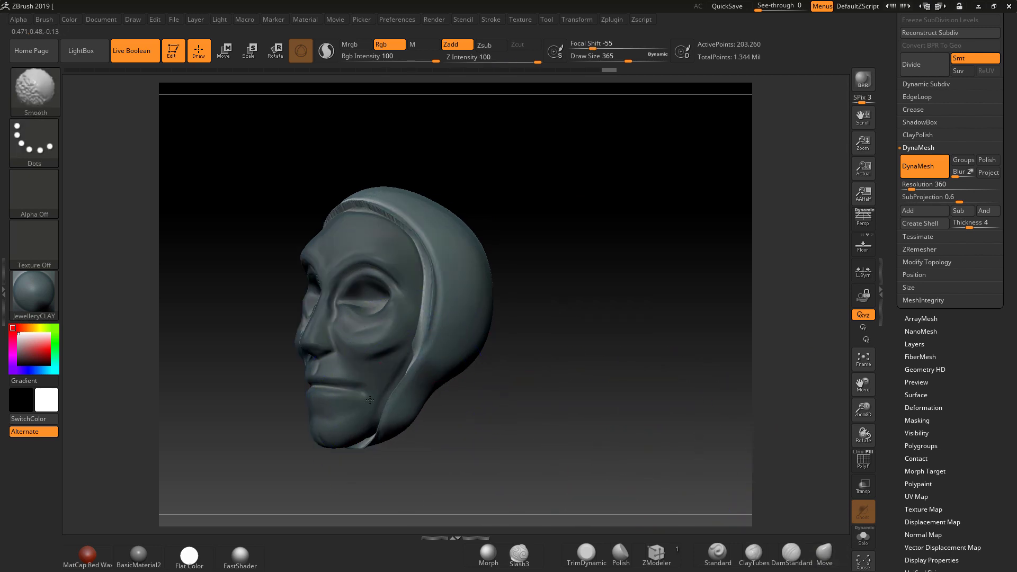
left_click_drag(535, 403, 535, 404, "ctrl")
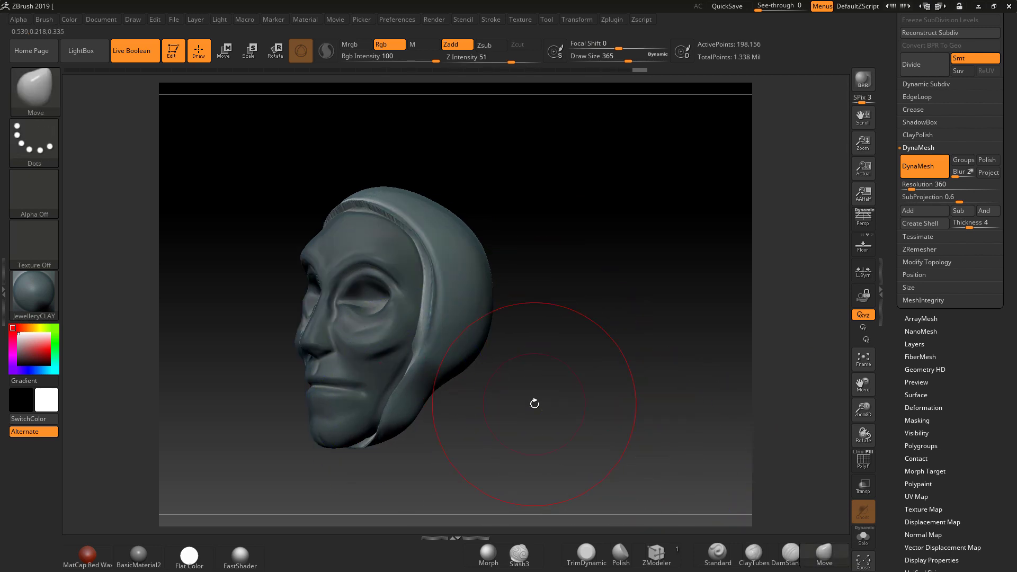
mouse_move(599, 370)
left_mouse_down()
mouse_move(647, 367)
mouse_move(650, 380)
mouse_move(696, 391)
mouse_move(700, 381)
mouse_move(659, 371)
left_mouse_up()
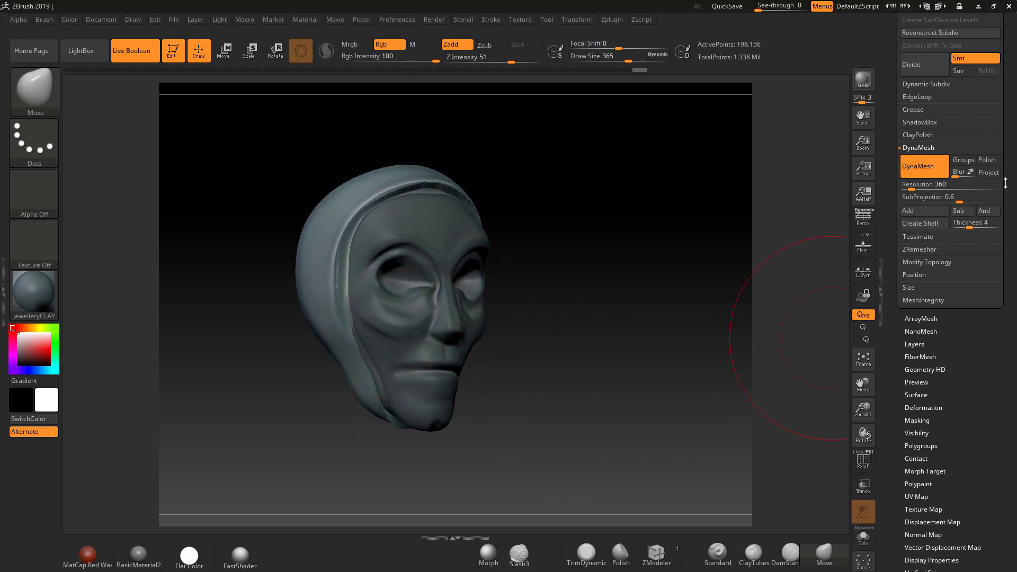
Step: Hide DYNAMESHSHELL1 and soften the facial features and seam of SUBTRACTION with the Smooth brush at draw size 192
scroll(943, 106, "up", 5)
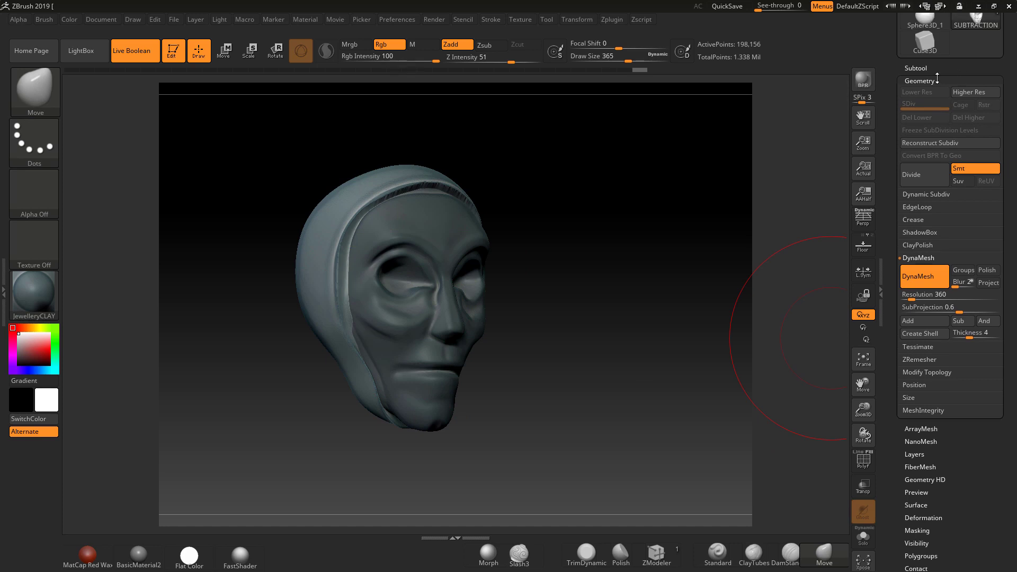
left_click(940, 78)
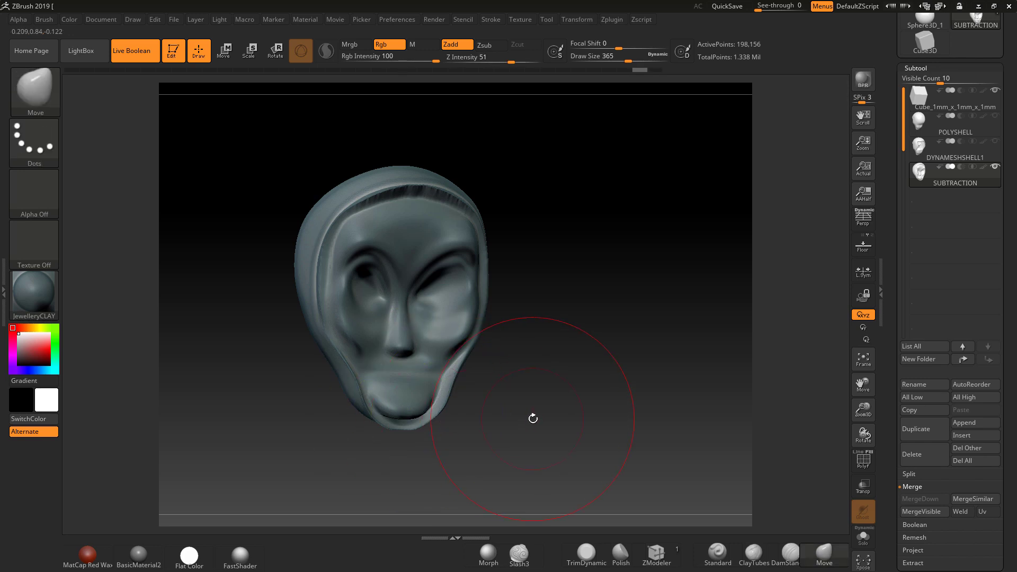
left_click_drag(586, 423, 577, 371)
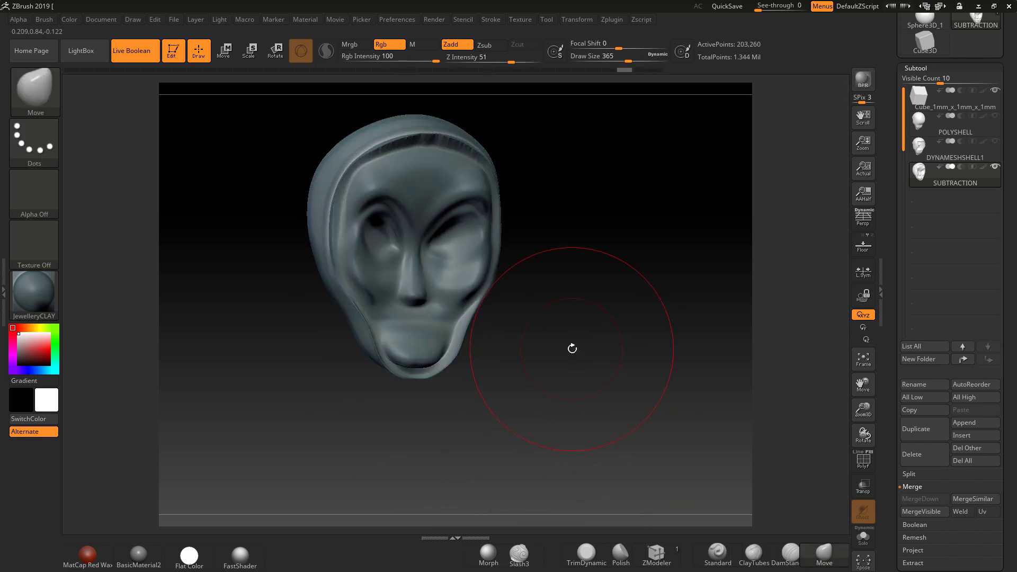
key("space")
key("shift")
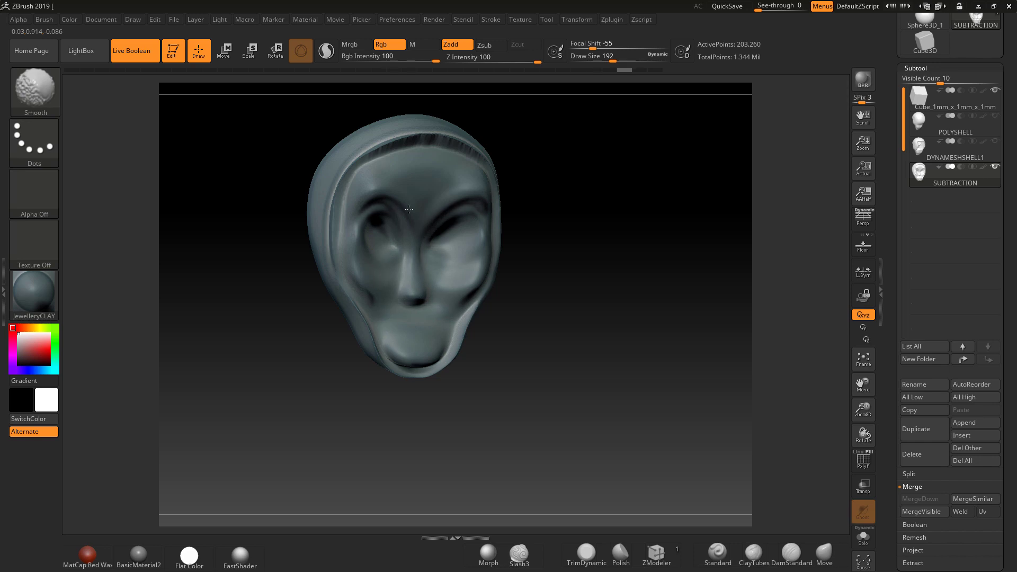
left_click_drag(642, 375, 631, 357, "shift")
Step: Mask the nose tip, mouth and chin, and invert the mask so only that area is free
key("ctrl")
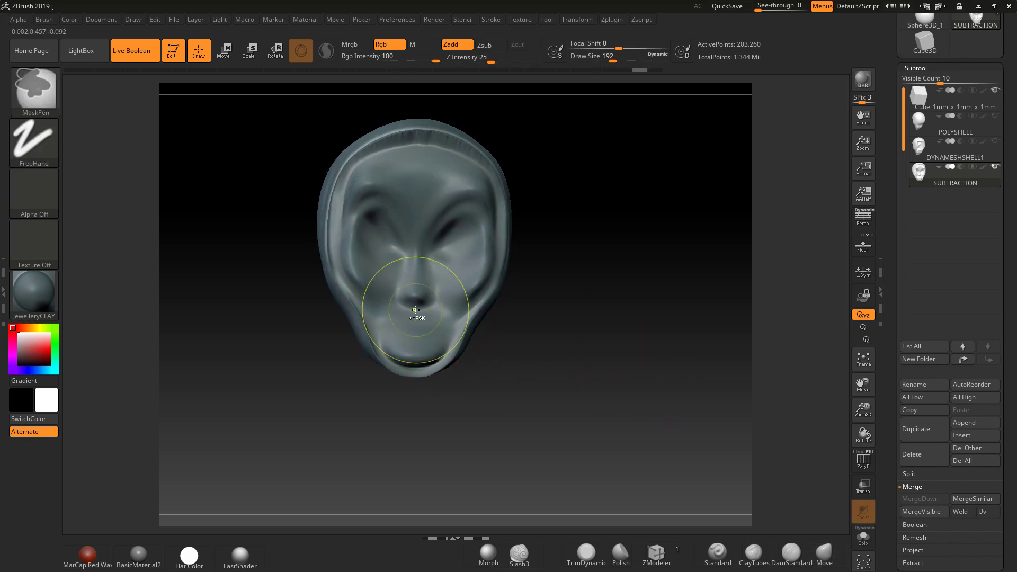
left_click_drag(415, 310, 413, 324, "ctrl")
left_click(593, 418, "ctrl")
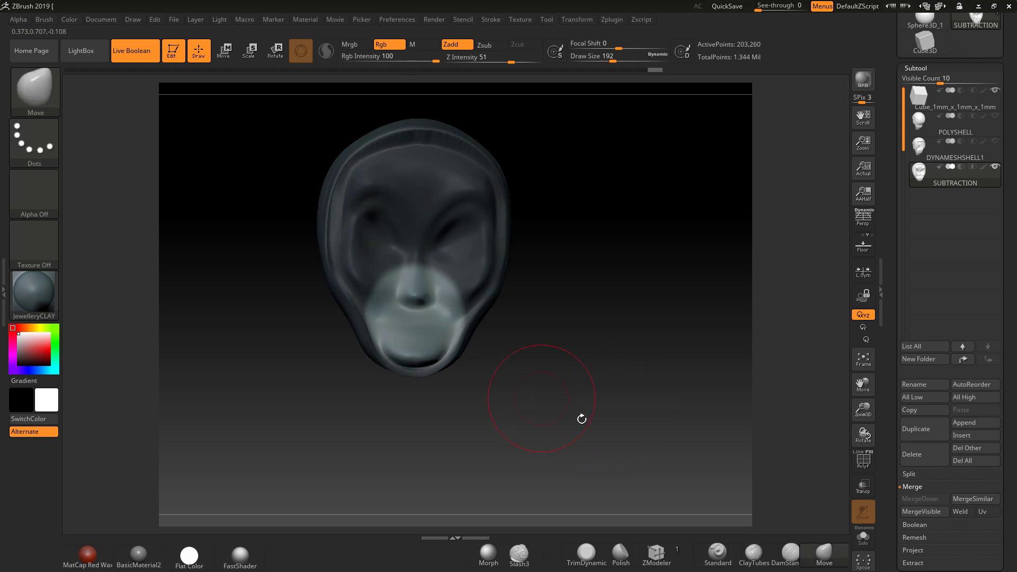
Step: Pull the chin upward over the mouth area with the Move brush, clear the mask, and smooth the surrounding surface
left_click_drag(417, 362, 417, 322)
left_click_drag(589, 400, 525, 382, "ctrl")
key("shift")
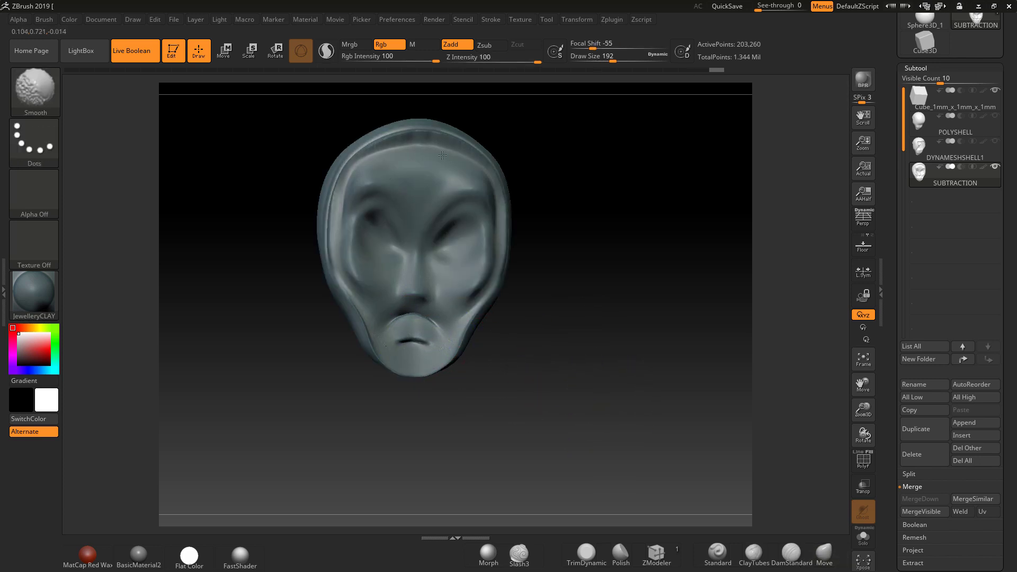
left_click_drag(428, 320, 437, 318, "shift")
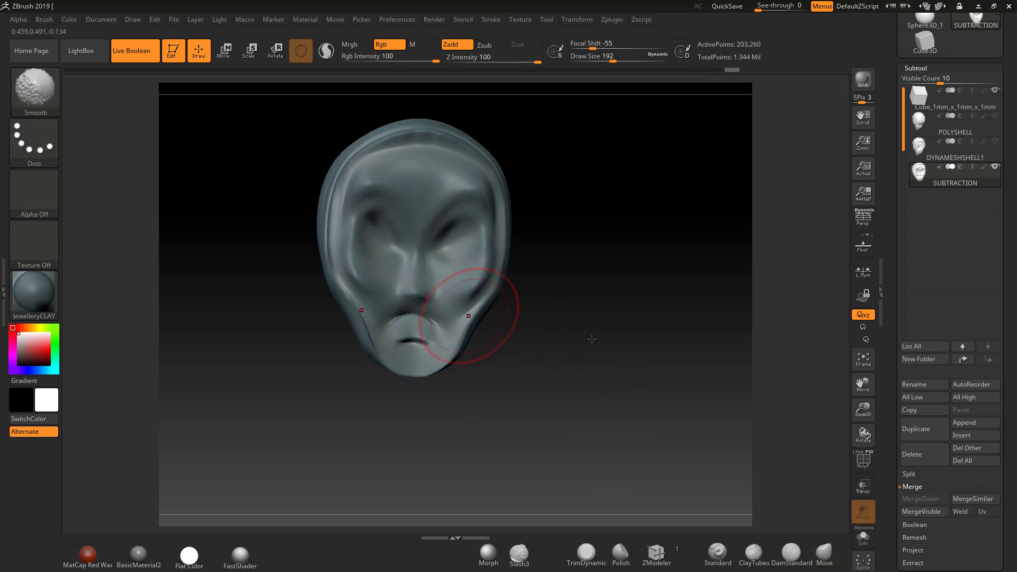
Step: Mask both eye sockets and upper cheeks symmetrically, and invert the mask so only these areas are free
left_click_drag(593, 341, 609, 355, "alt")
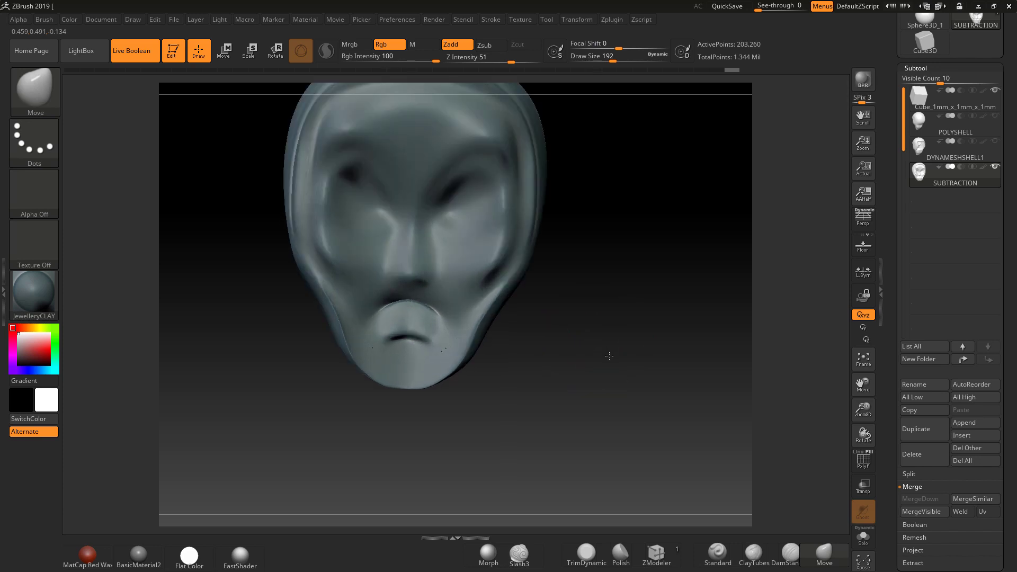
left_click(485, 230, "ctrl")
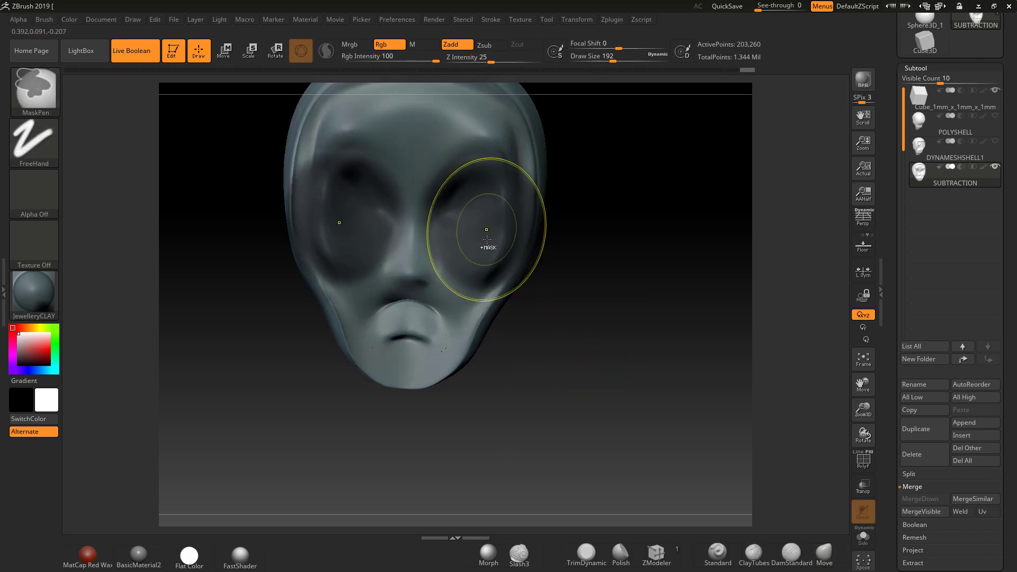
mouse_move(673, 228)
left_mouse_down()
mouse_move(564, 197)
mouse_move(538, 312)
mouse_move(541, 377)
left_mouse_up()
left_click_drag(644, 395, 666, 395)
left_click(655, 376, "ctrl")
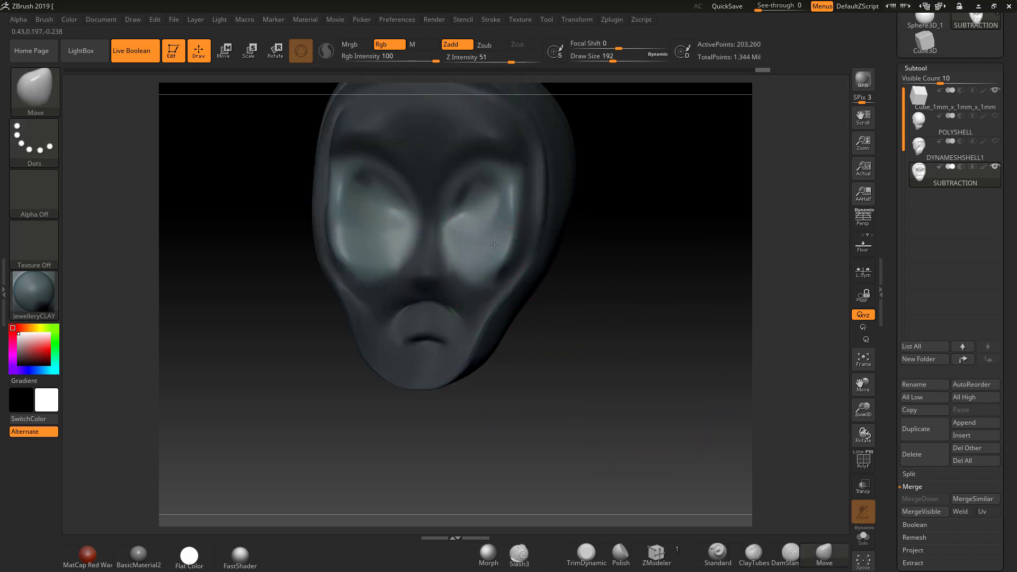
Step: Reshape the unmasked eye sockets of SUBTRACTION with the Move brush, clear the mask, and smooth the surfaces around the eyes and mouth
left_click_drag(494, 245, 469, 240)
left_click_drag(622, 318, 595, 330, "ctrl")
left_click_drag(488, 245, 476, 239, "shift")
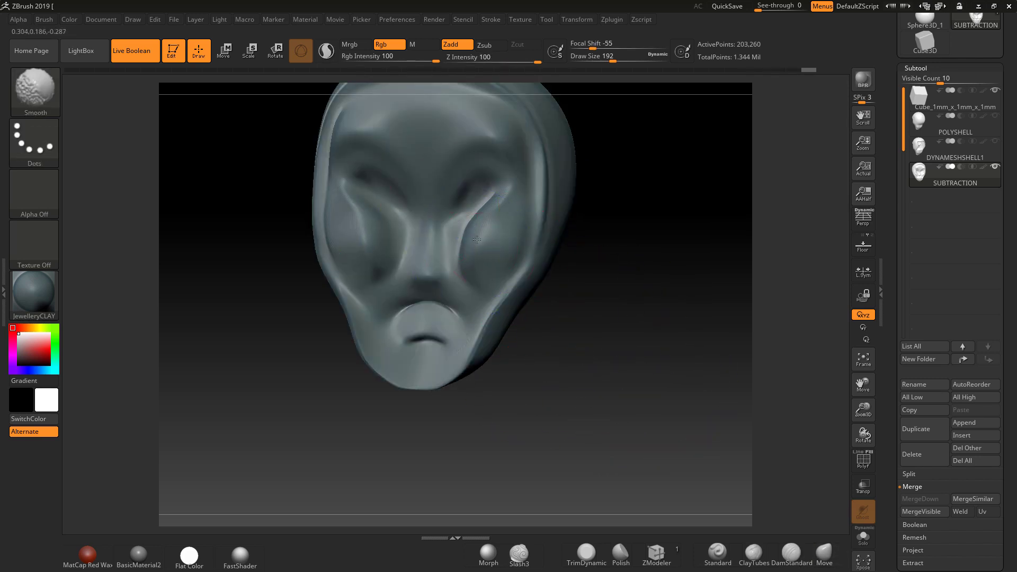
left_click_drag(466, 177, 470, 183, "shift")
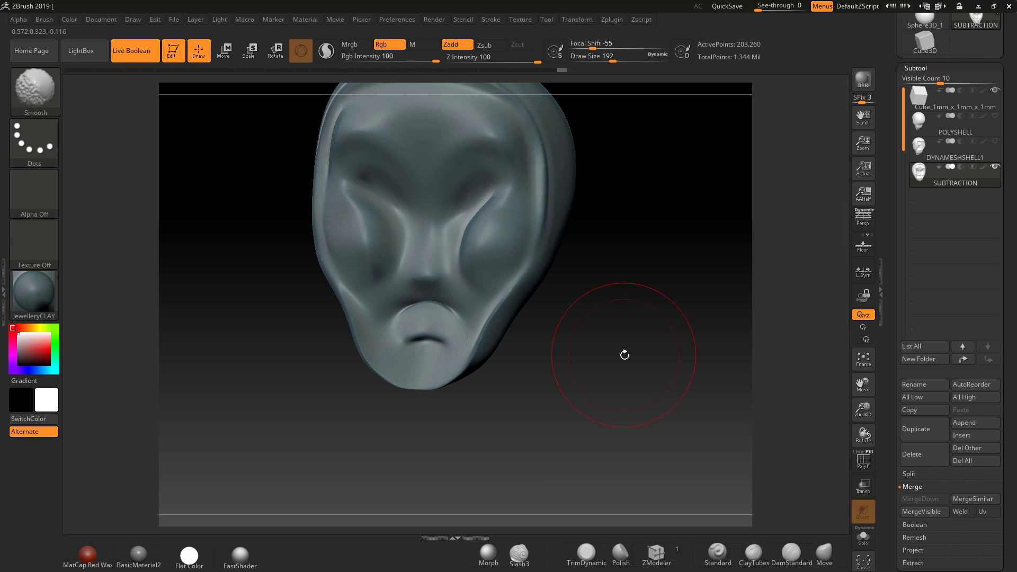
left_click_drag(625, 355, 639, 361)
left_click_drag(456, 353, 477, 327, "shift")
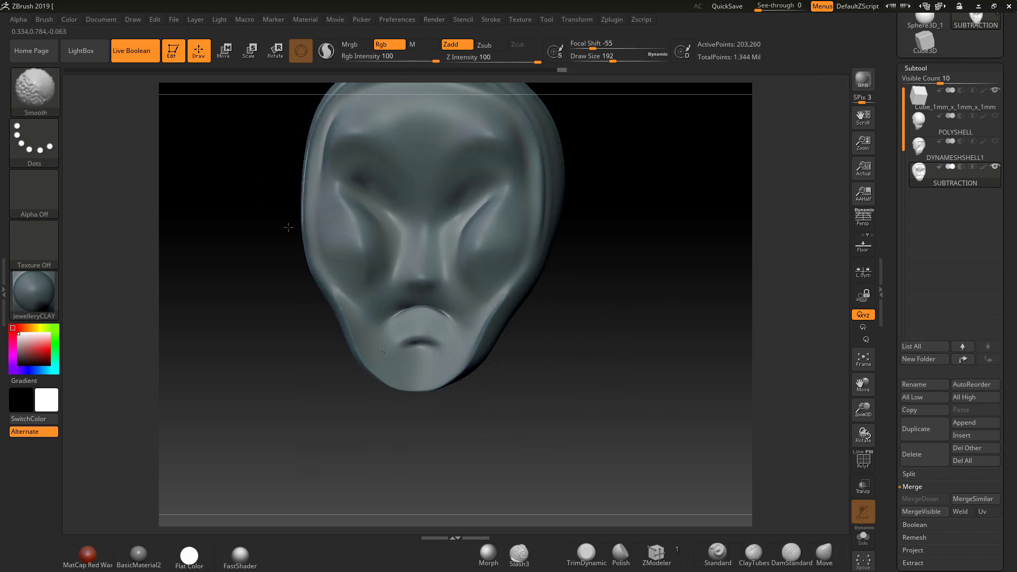
left_click_drag(604, 377, 667, 406, "alt")
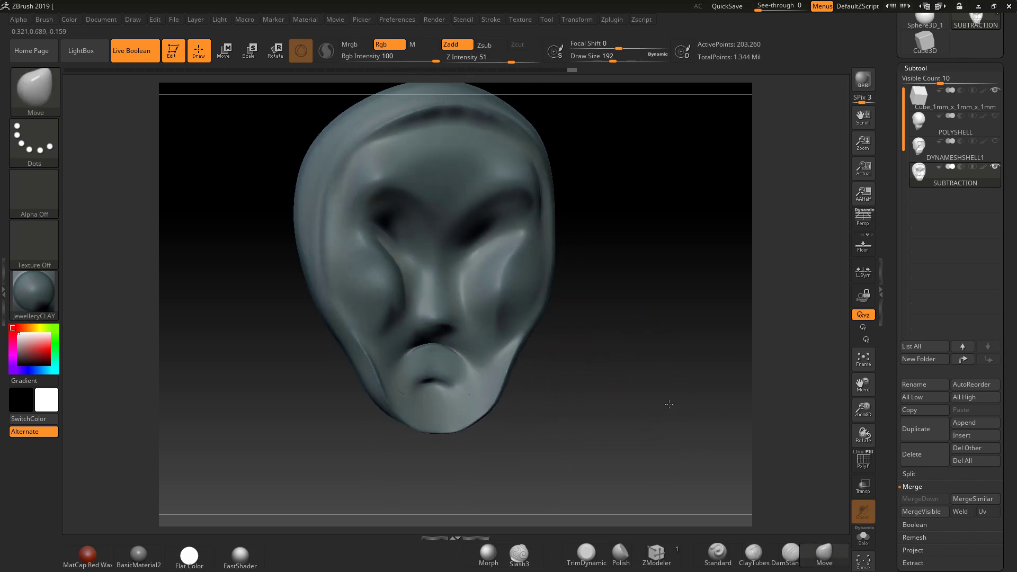
key("shift")
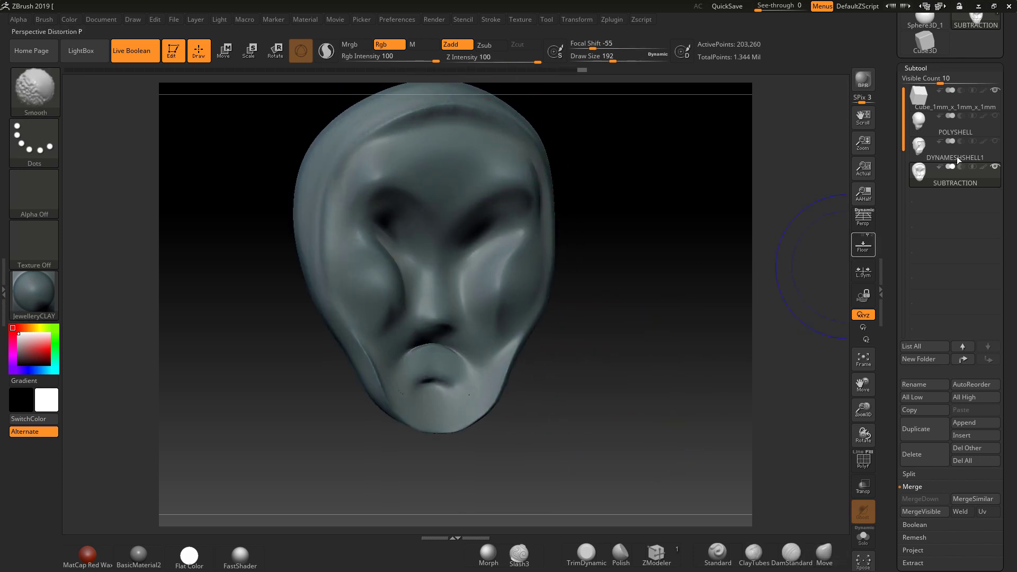
Step: Set SUBTRACTION to Boolean subtract and show DYNAMESHSHELL1 to preview the hollowed face
left_click(960, 166)
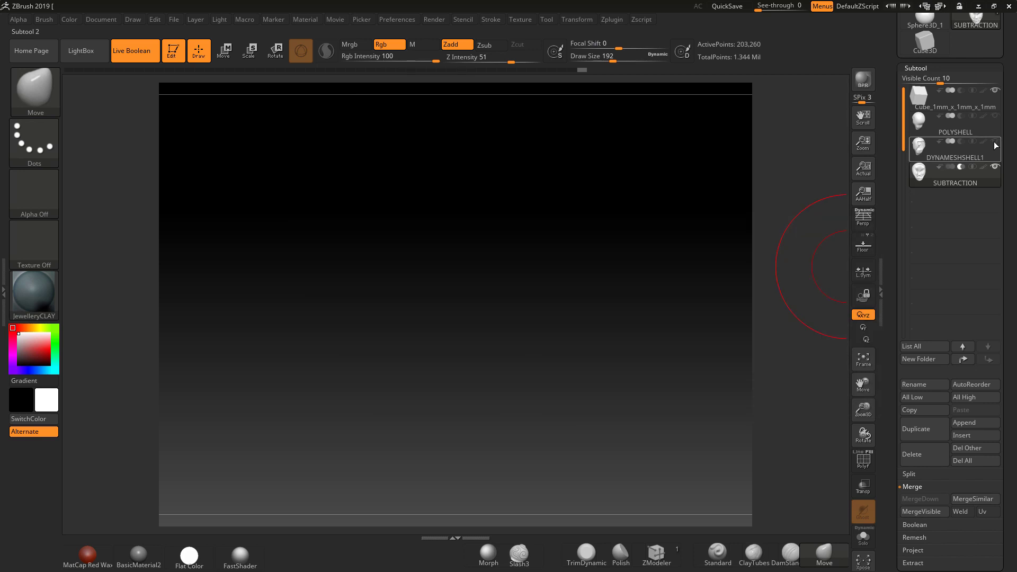
left_click_drag(734, 329, 776, 389)
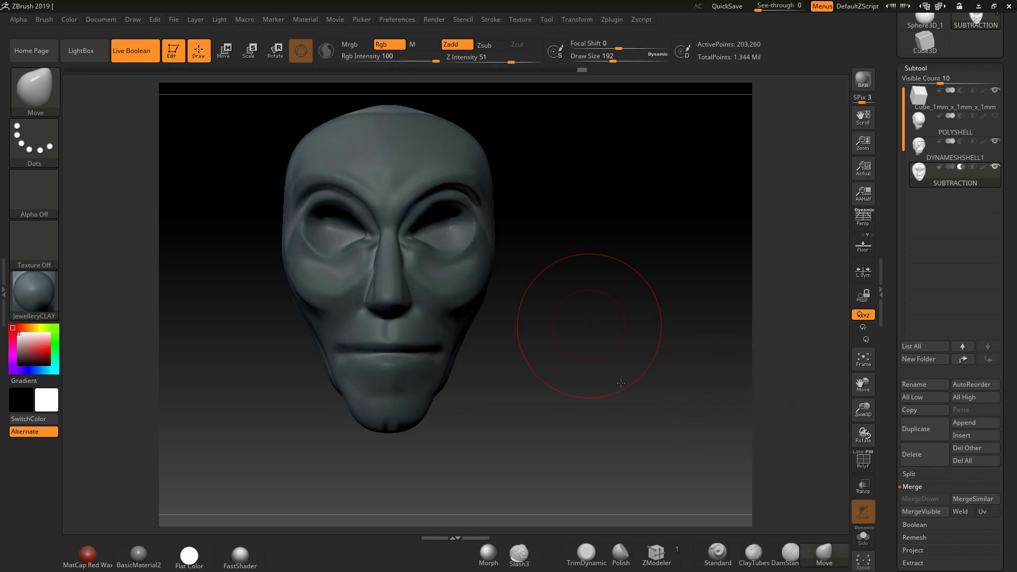
left_click_drag(621, 384, 668, 445, "alt")
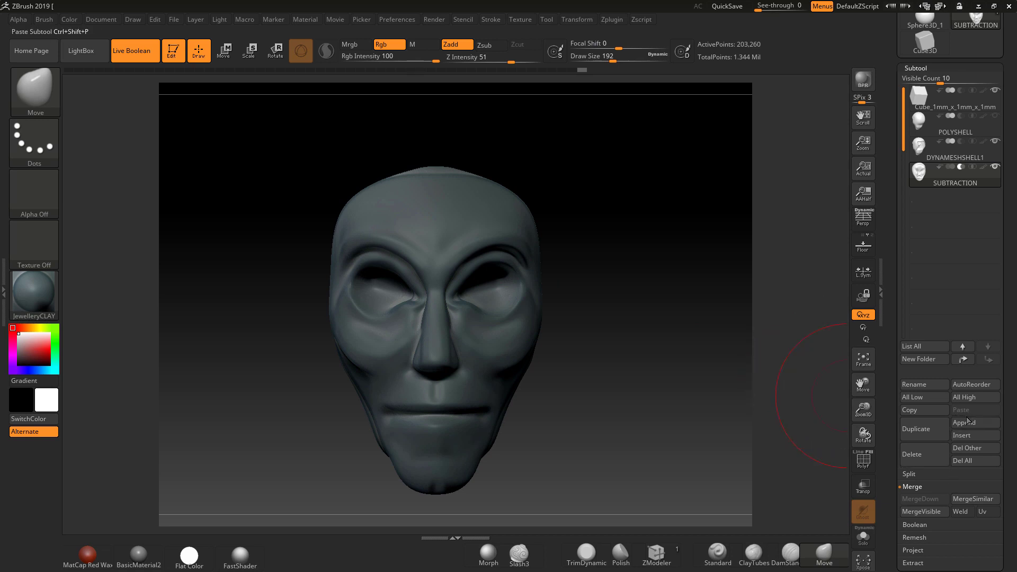
left_click_drag(789, 416, 732, 392)
Step: Append a Cylinder3D as a new subtool and make it the active one
left_click(968, 422)
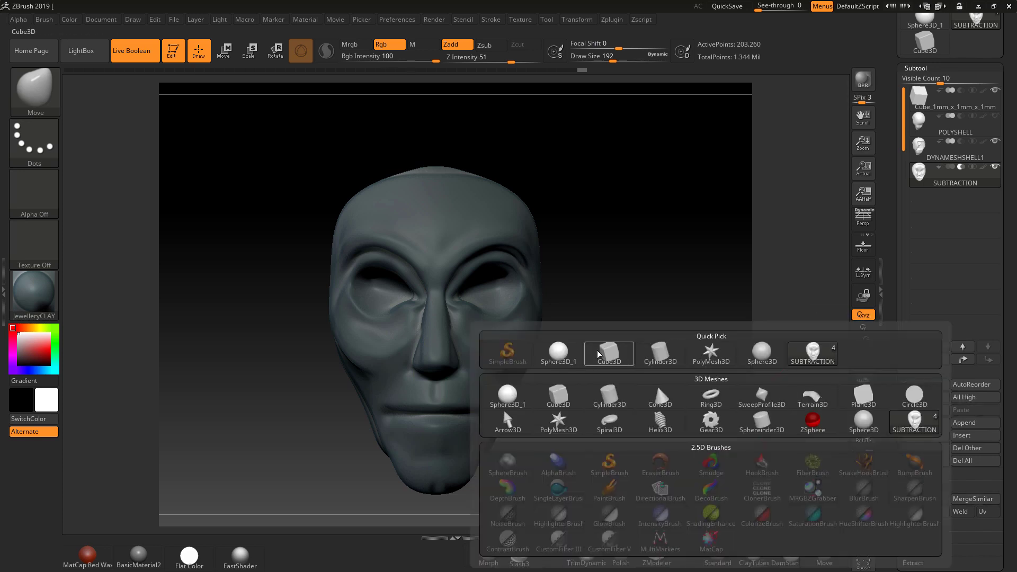
mouse_move(661, 357)
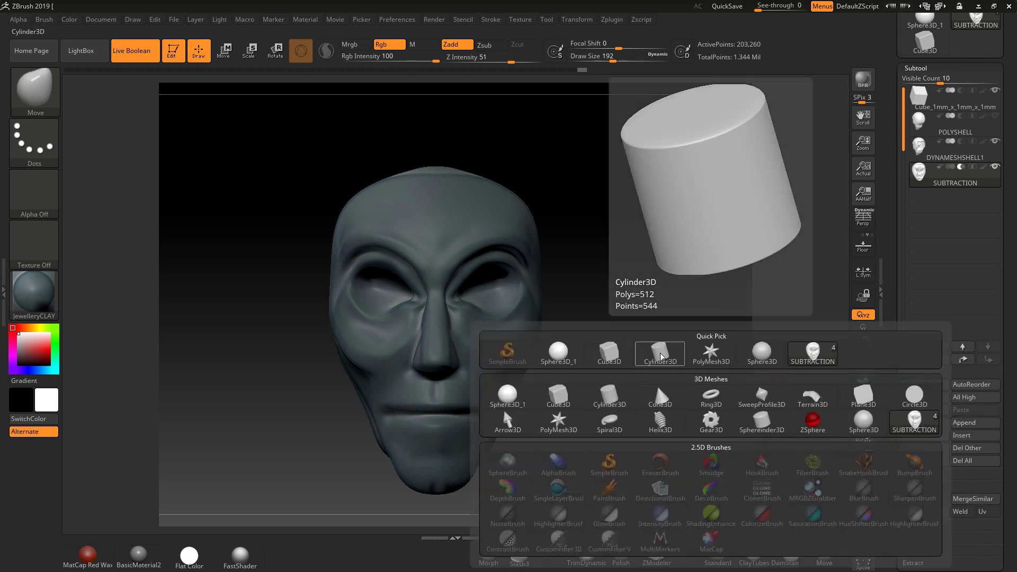
left_click(662, 357)
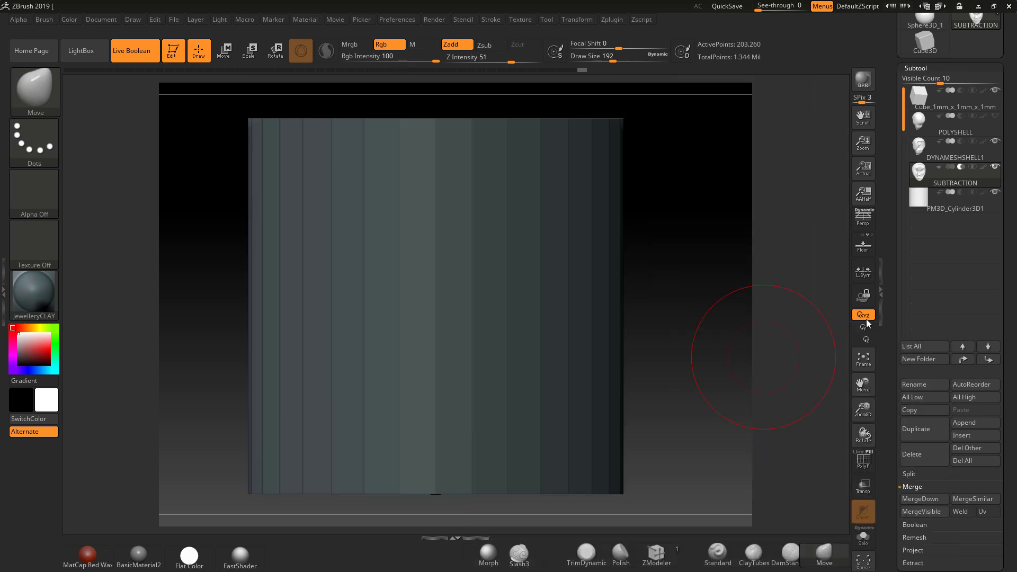
left_click(962, 209)
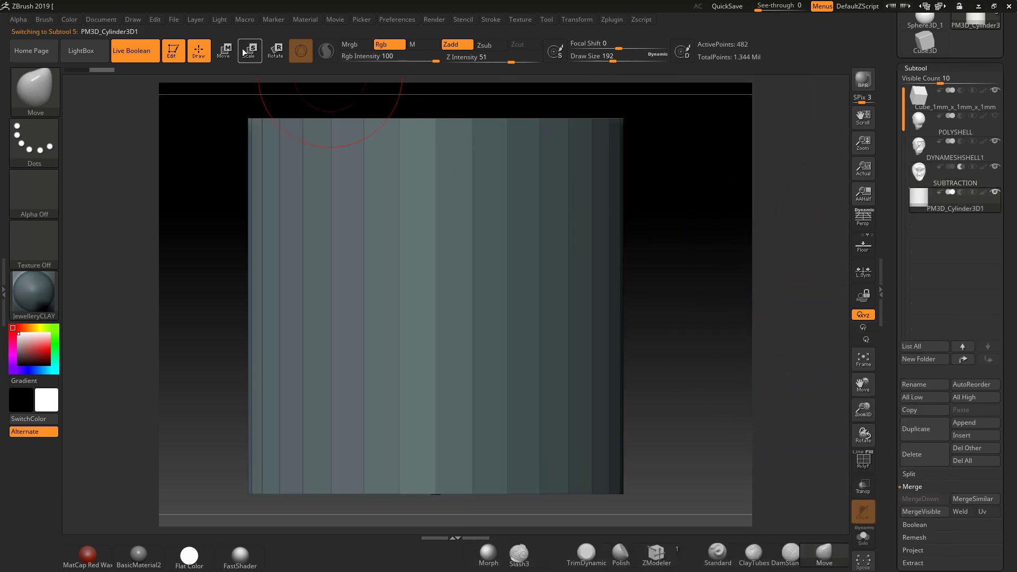
Step: Scale the cylinder down to less than the face's width and rotate it so its flat end faces forward
left_click(257, 53)
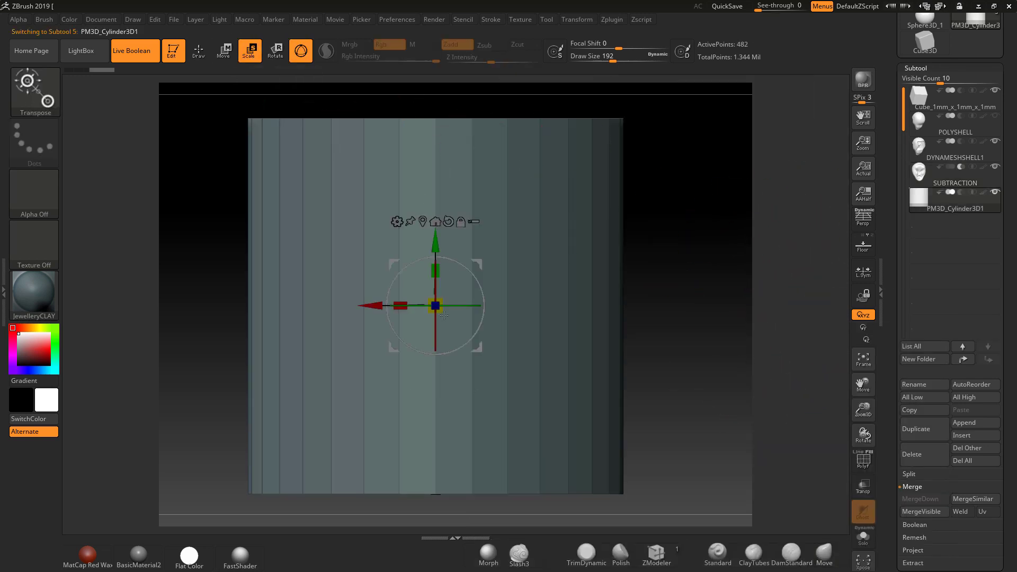
left_click_drag(405, 297, 352, 294)
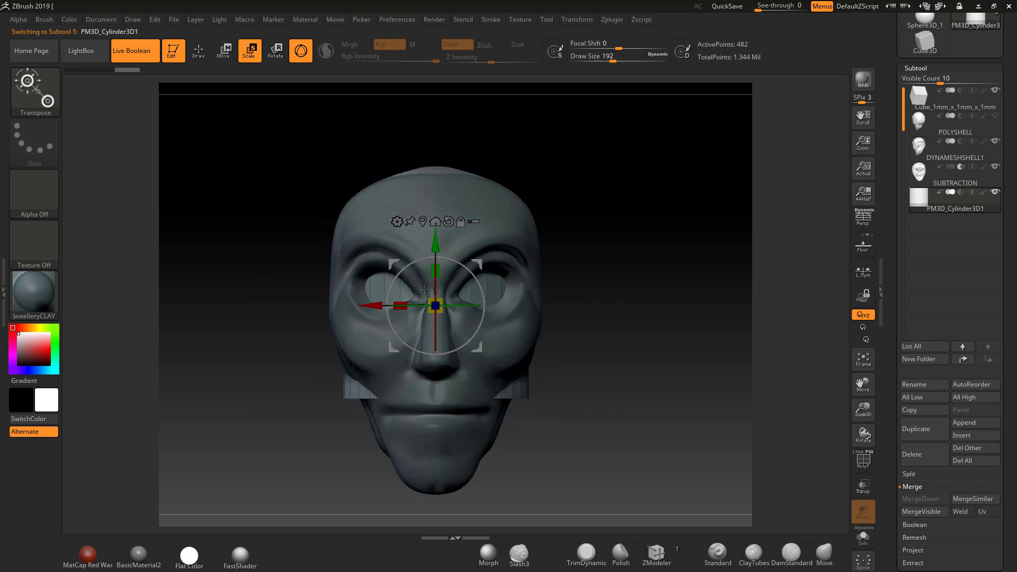
left_click_drag(432, 284, 434, 356)
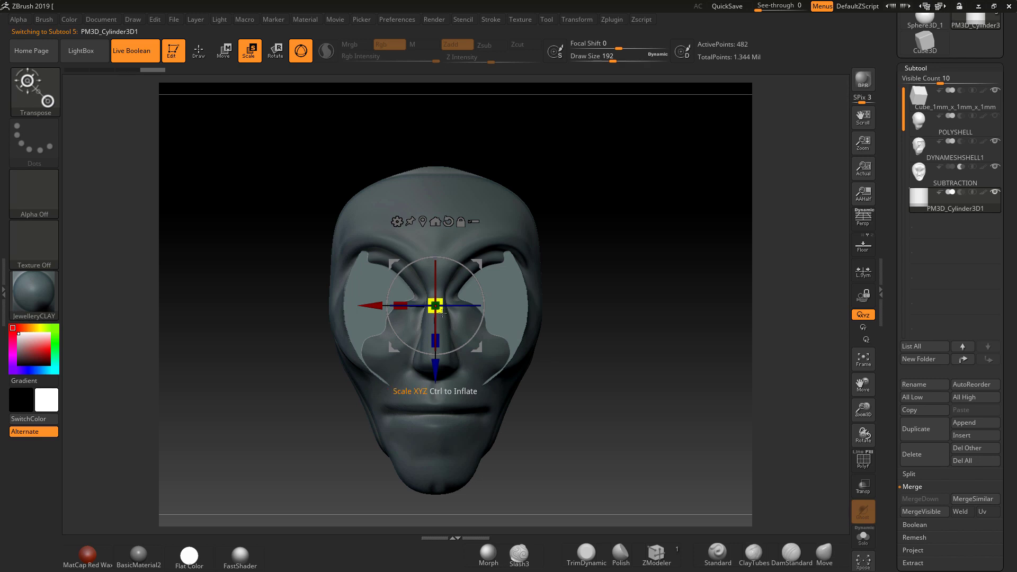
mouse_move(436, 307)
left_mouse_down()
mouse_move(386, 296)
mouse_move(432, 306)
left_mouse_up()
Step: Position the cylinder in front of one eye socket and scale it down to about the width of the eye opening
left_click_drag(579, 390, 572, 392, "shift")
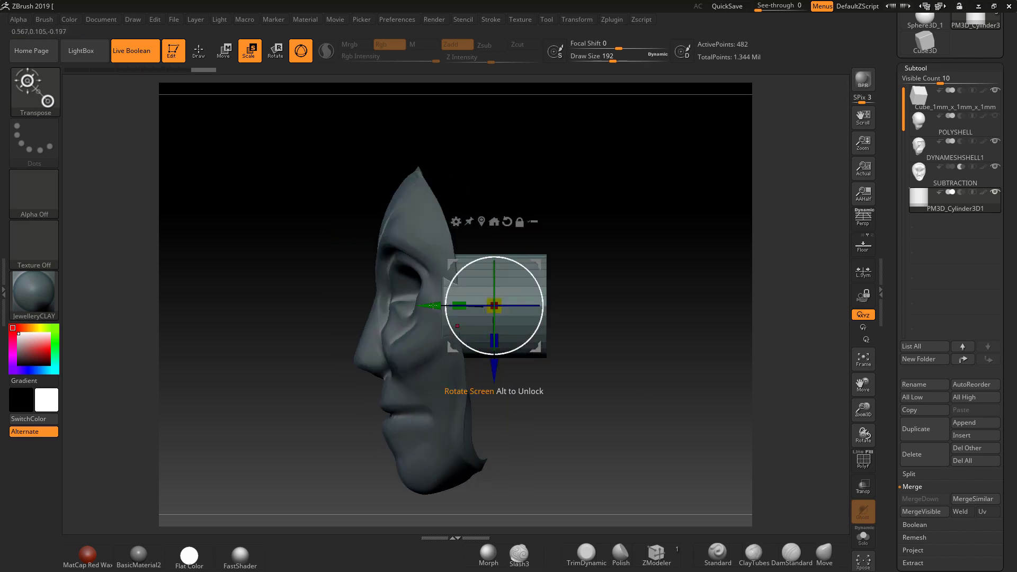
left_click_drag(431, 306, 346, 306)
left_click_drag(608, 372, 618, 370)
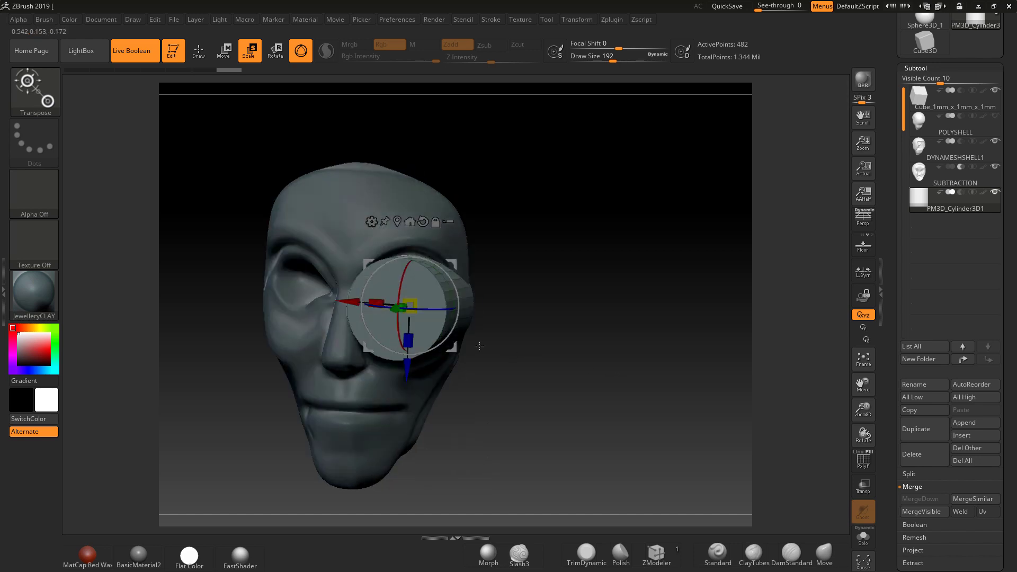
left_click_drag(415, 307, 397, 298)
left_click_drag(411, 363, 411, 348)
left_click_drag(555, 357, 617, 395, "alt")
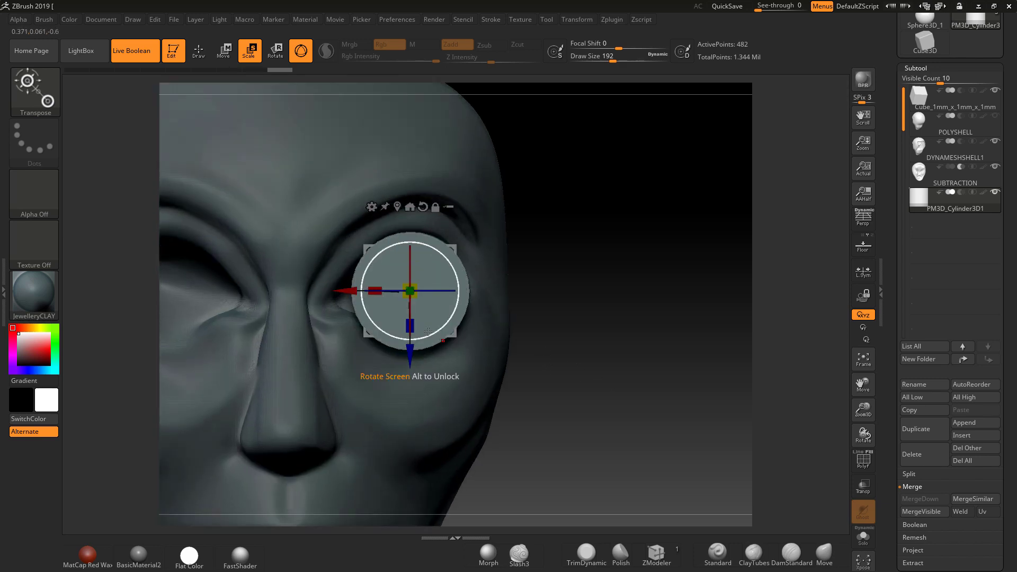
Step: Flatten the cylinder into an oval and tilt it to follow the slant of the eye socket
left_click_drag(412, 327, 414, 307)
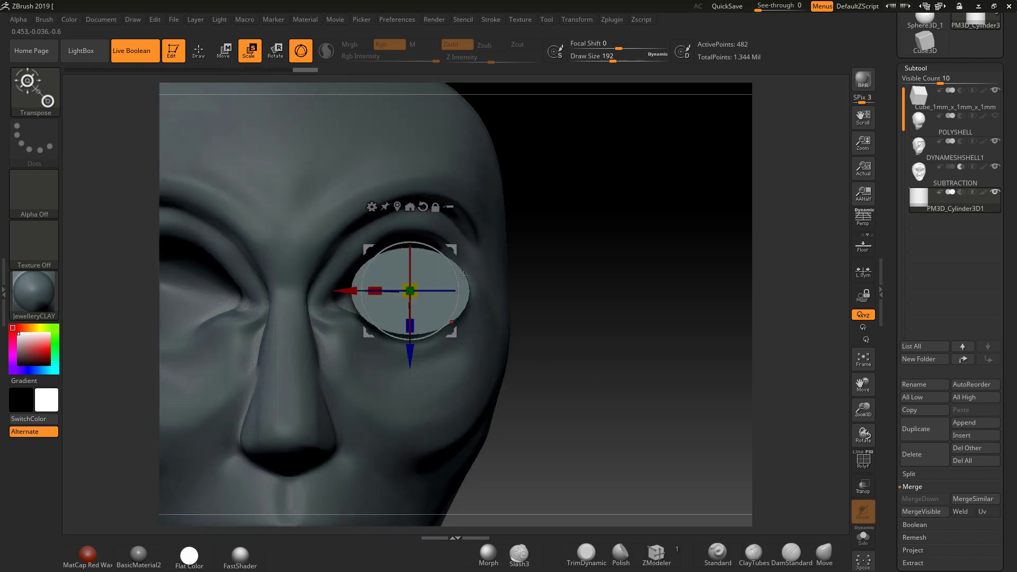
left_click_drag(452, 252, 438, 244)
left_click_drag(607, 341, 671, 327)
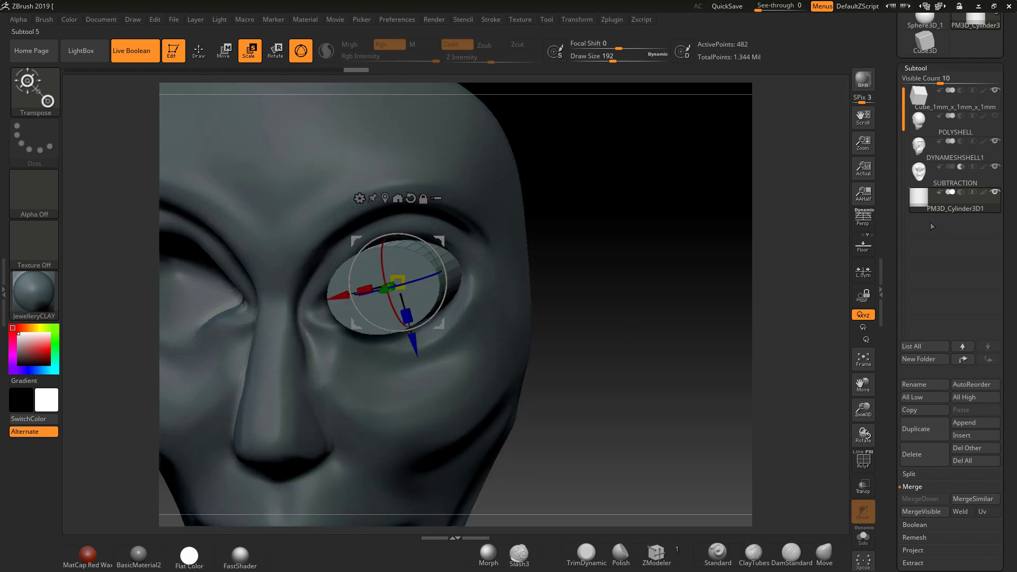
Step: Set the cylinder to Boolean subtract and subdivide its mesh
left_click(960, 192)
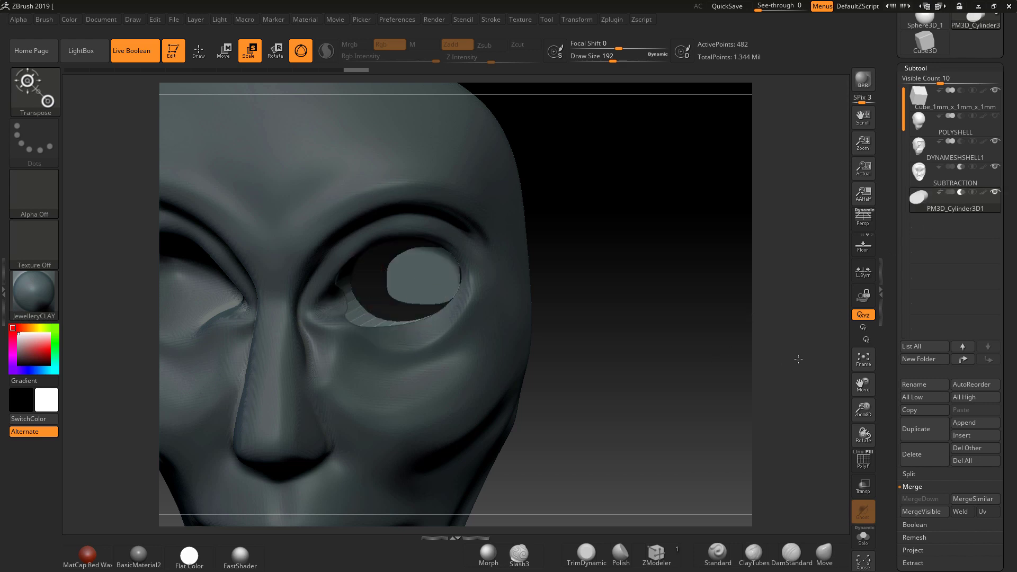
left_click_drag(766, 363, 562, 361)
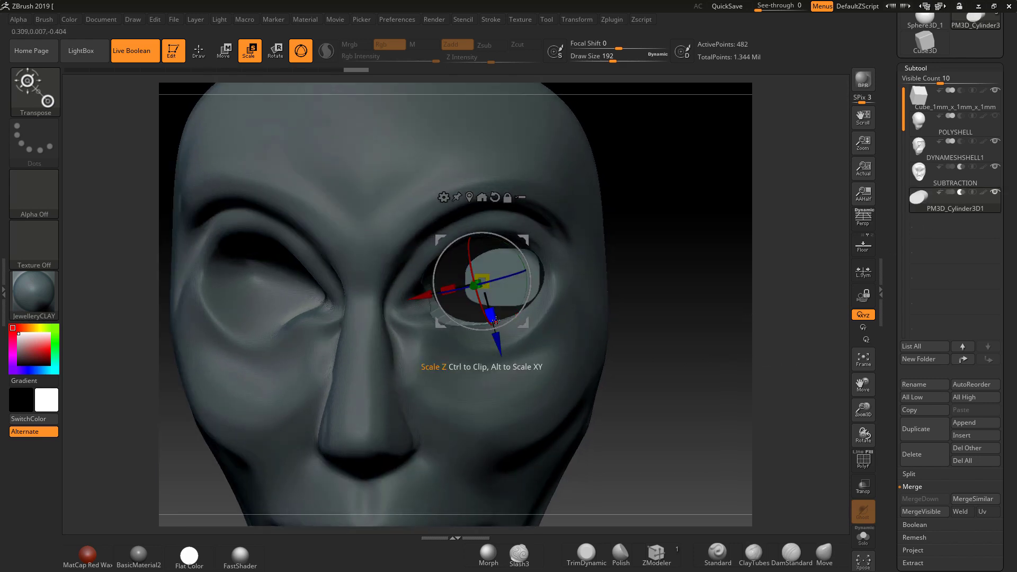
key("ctrl+d")
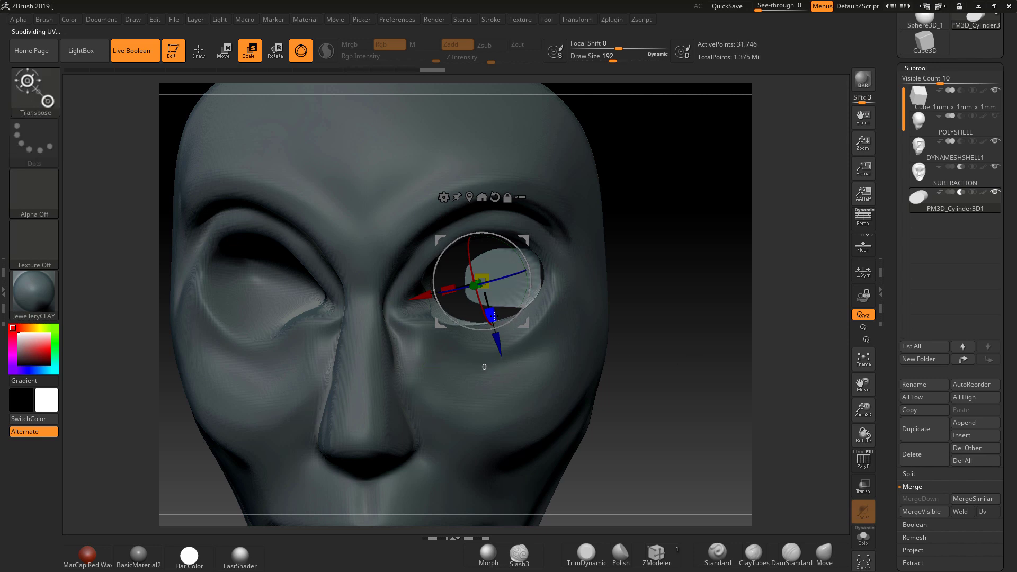
Step: Scale the cylinder's height by about 0.72 and stretch its depth by about 4.86 so it cuts fully through the eye
left_click_drag(491, 316, 491, 300)
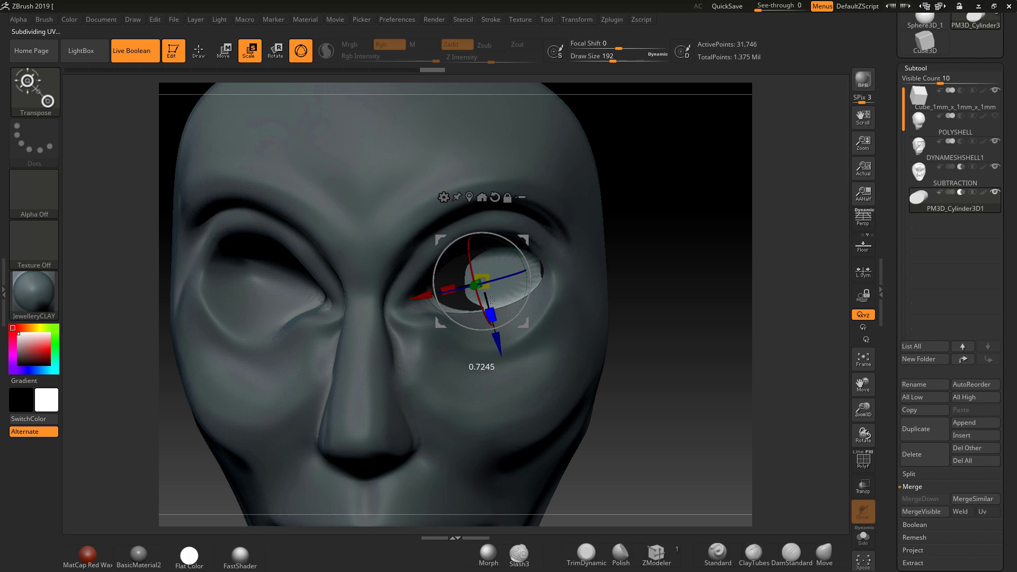
left_click_drag(656, 342, 536, 338)
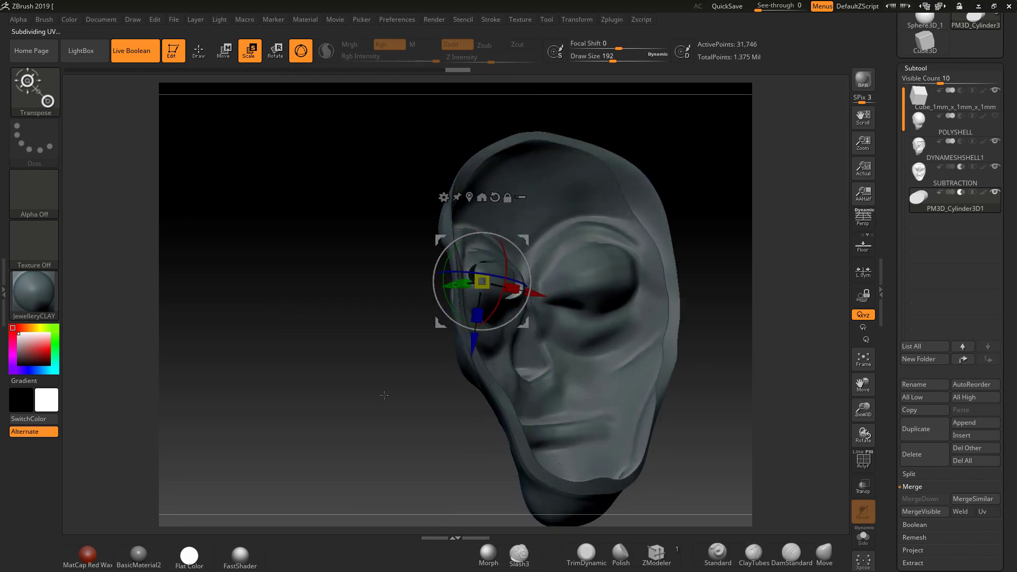
left_click_drag(384, 395, 427, 348)
left_click_drag(446, 284, 424, 285)
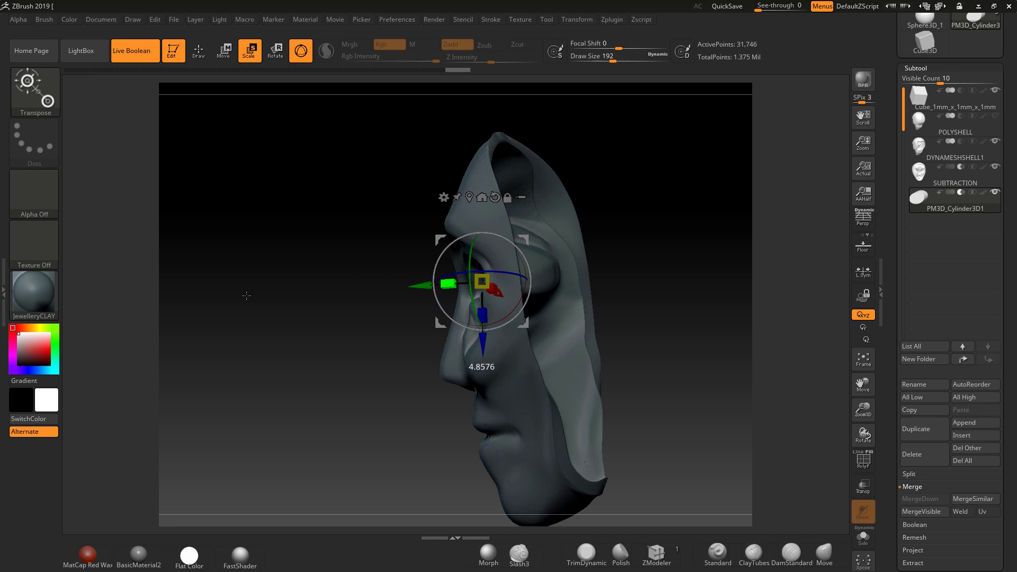
left_click_drag(289, 343, 289, 344)
left_click_drag(348, 422, 404, 425)
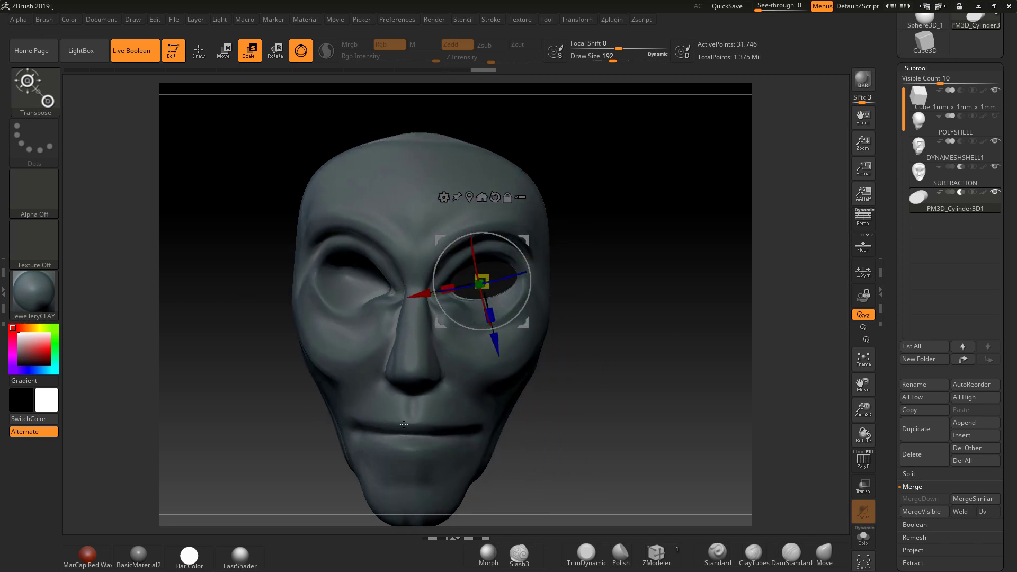
Step: Mirror the cylinder across the X axis with SubTool Master, merging both halves into one subtool
left_click(617, 20)
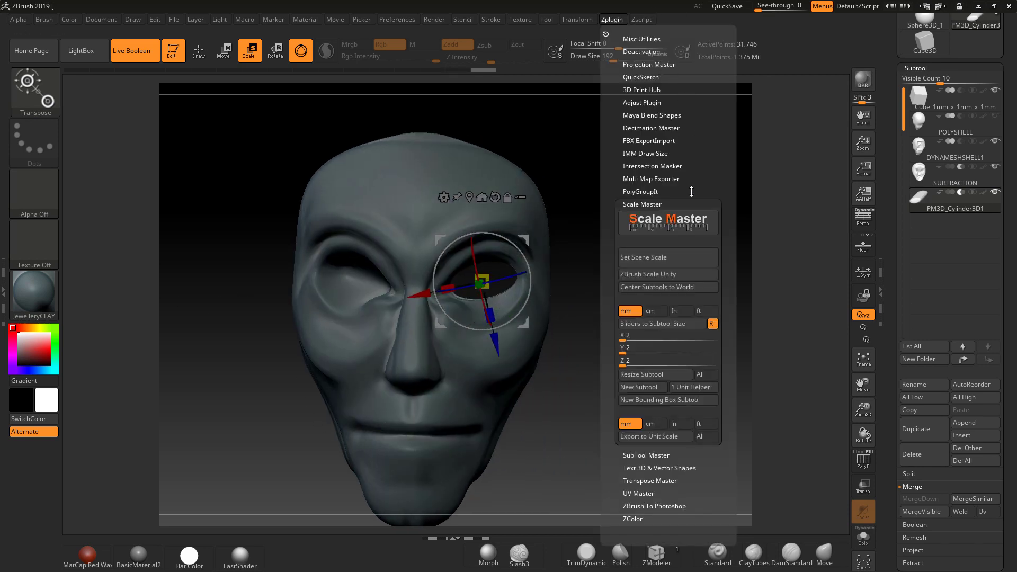
left_click(637, 204)
left_click(642, 216)
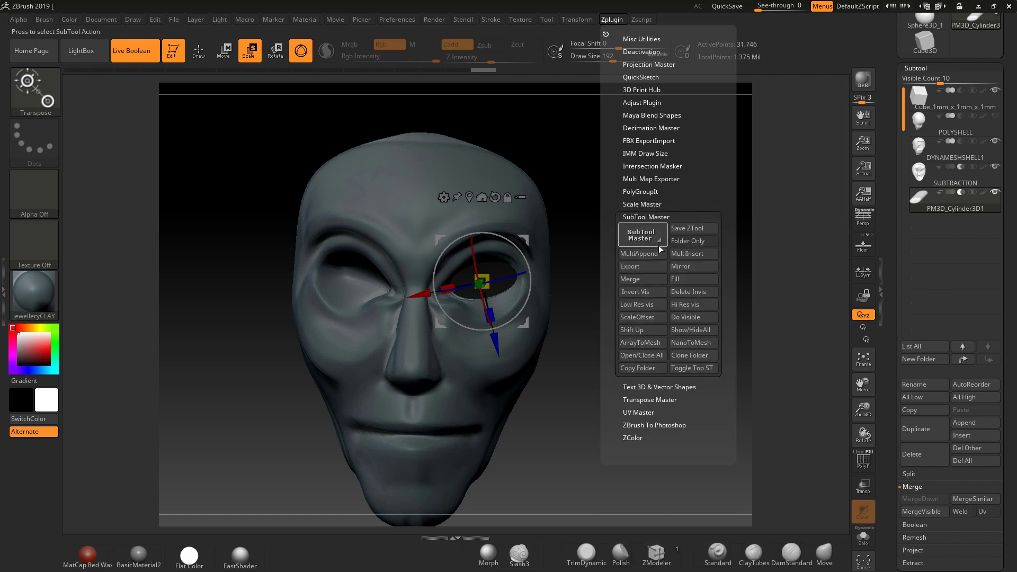
left_click(681, 269)
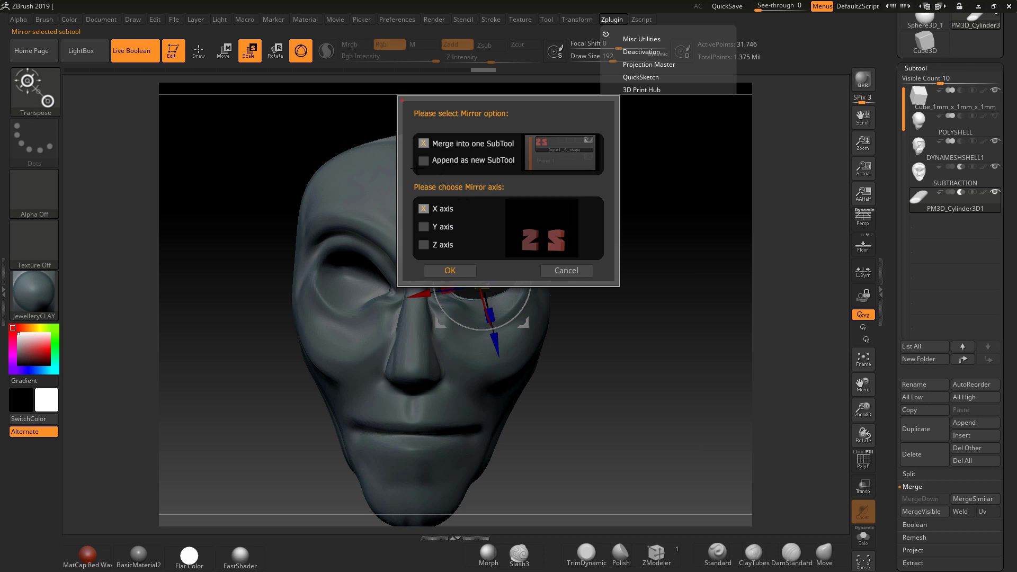
left_click(435, 271)
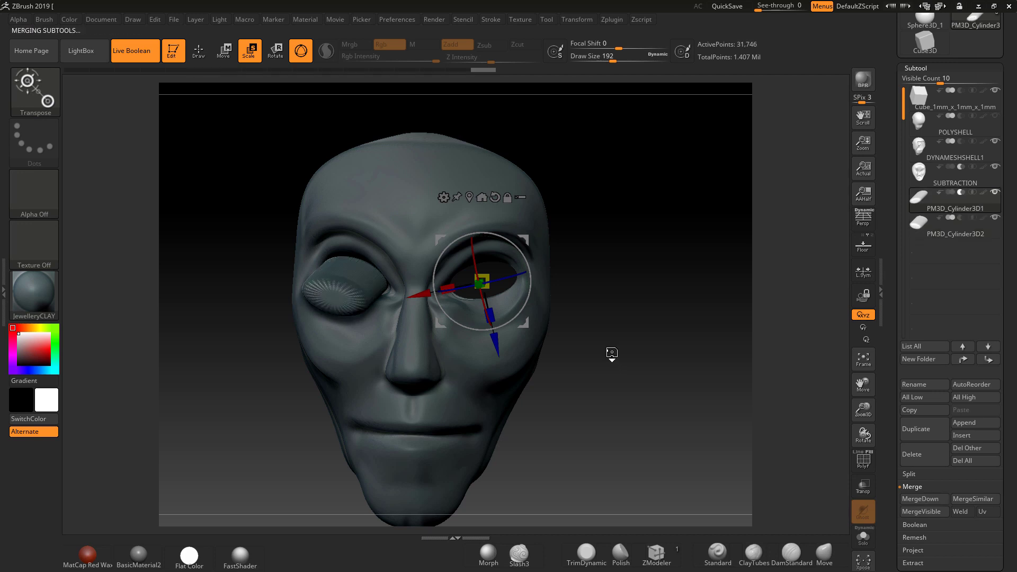
left_click_drag(629, 361, 733, 347)
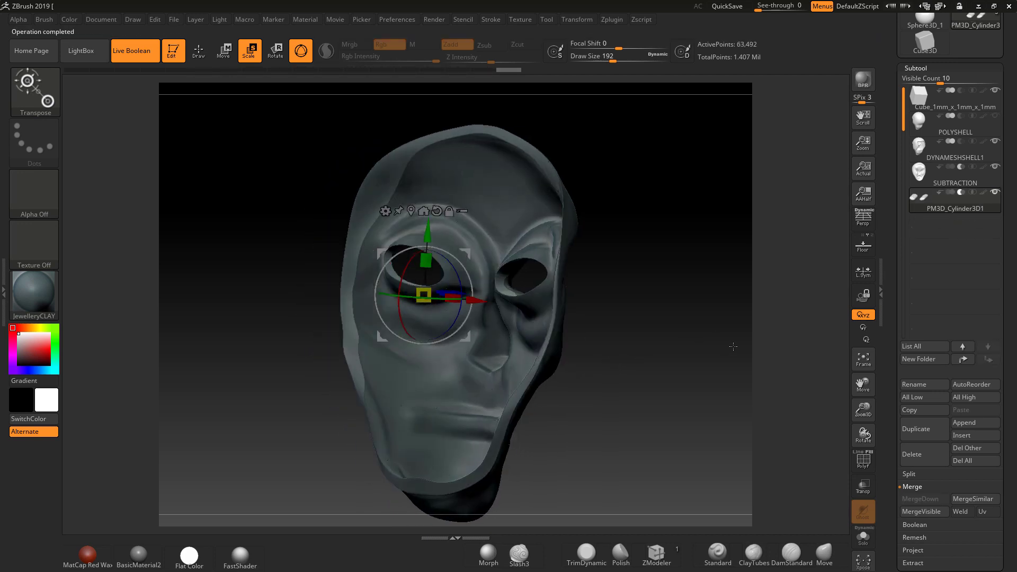
Step: Generate a Boolean mesh from the visible subtools
scroll(933, 439, "down", 3)
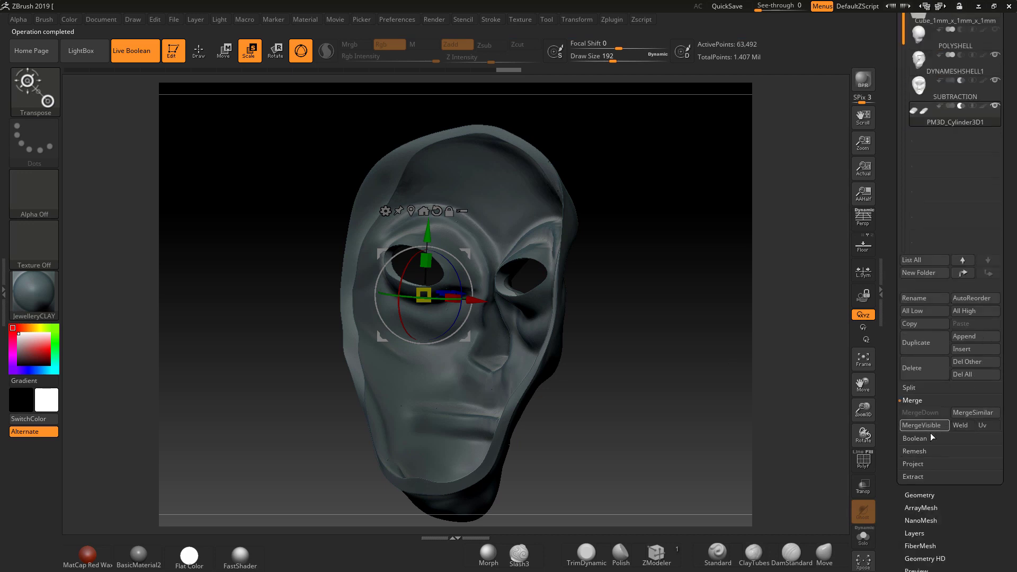
left_click(907, 439)
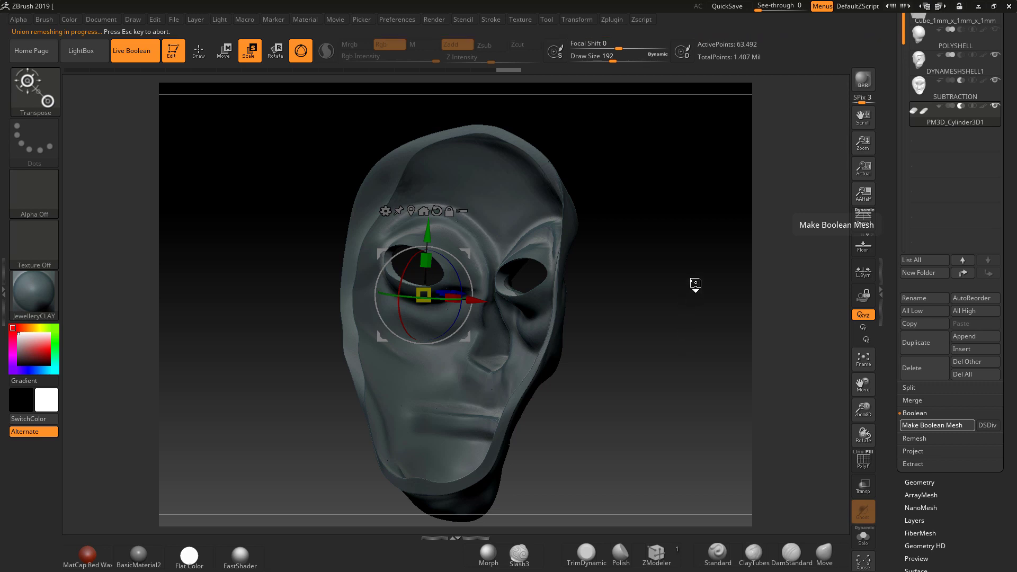
left_click_drag(756, 269, 657, 281)
scroll(936, 203, "up", 5)
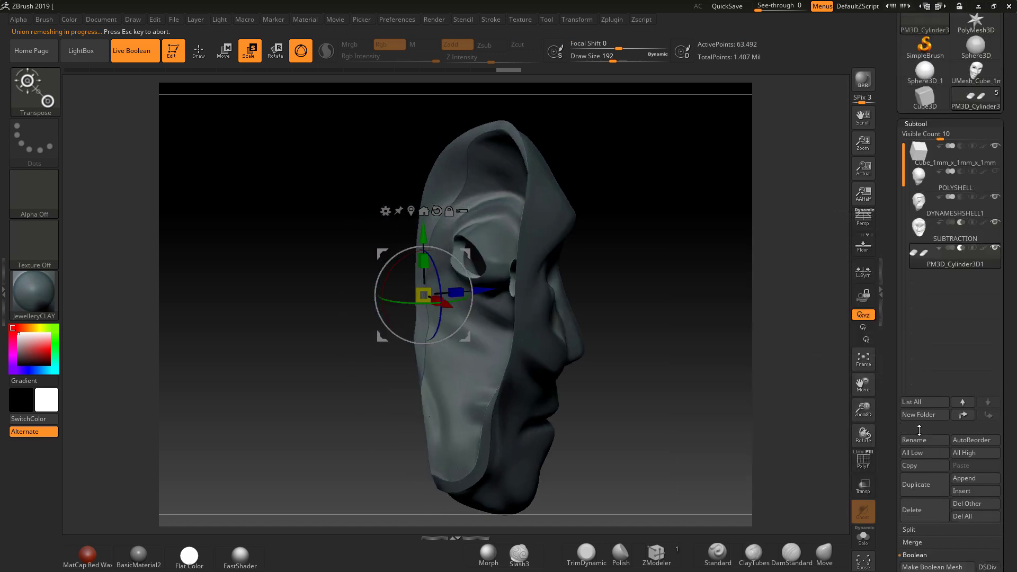
Step: Create a subtool folder named DYNAMESHMETHOD, move PM3D_Cylinder3D1, SUBTRACTION and DYNAMESHSHELL1 into it, and collapse it
left_click(919, 415)
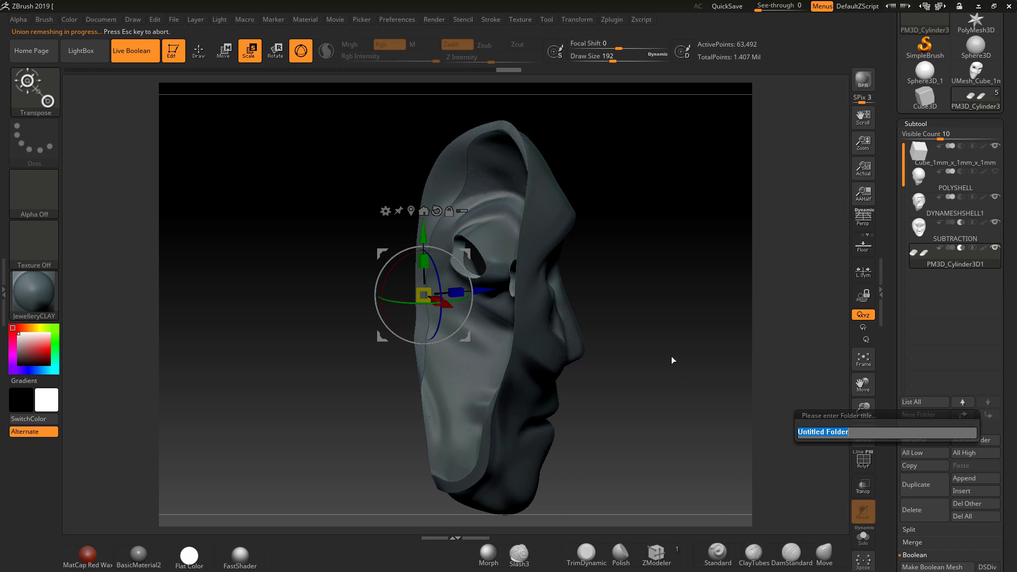
type("DYNAMESHMETHOD")
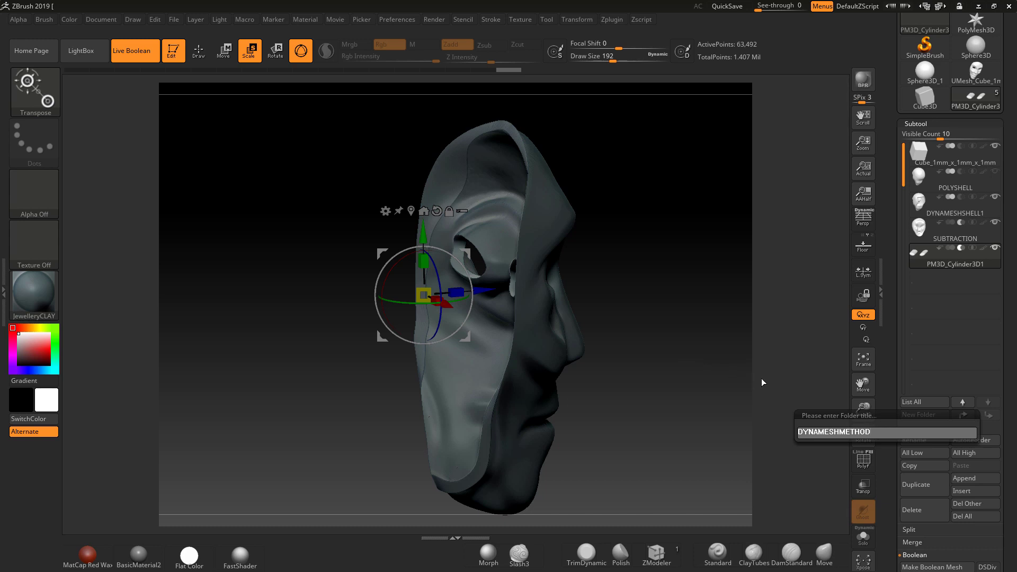
key("Return")
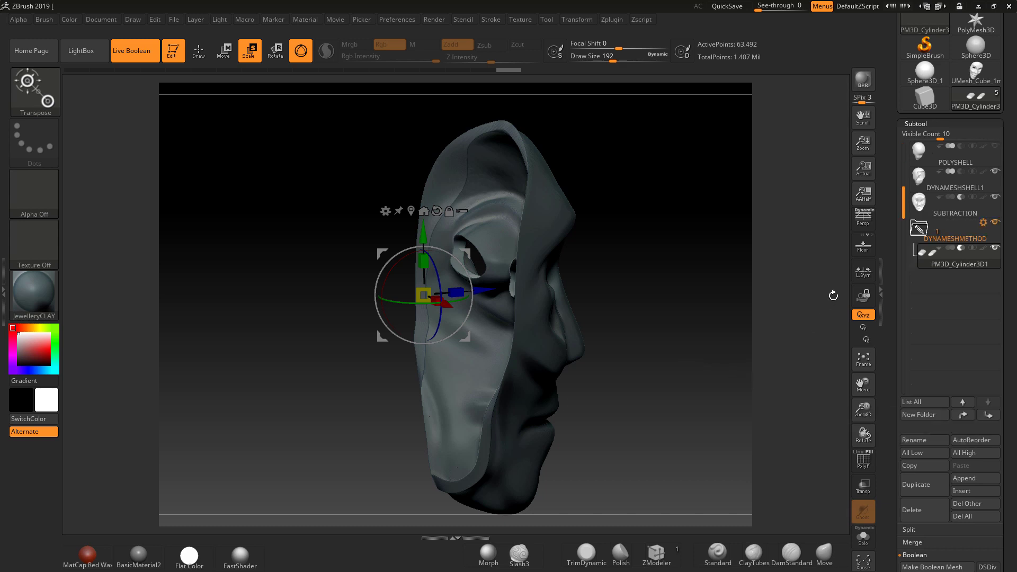
left_click_drag(922, 252, 924, 263)
left_click_drag(920, 177, 925, 255)
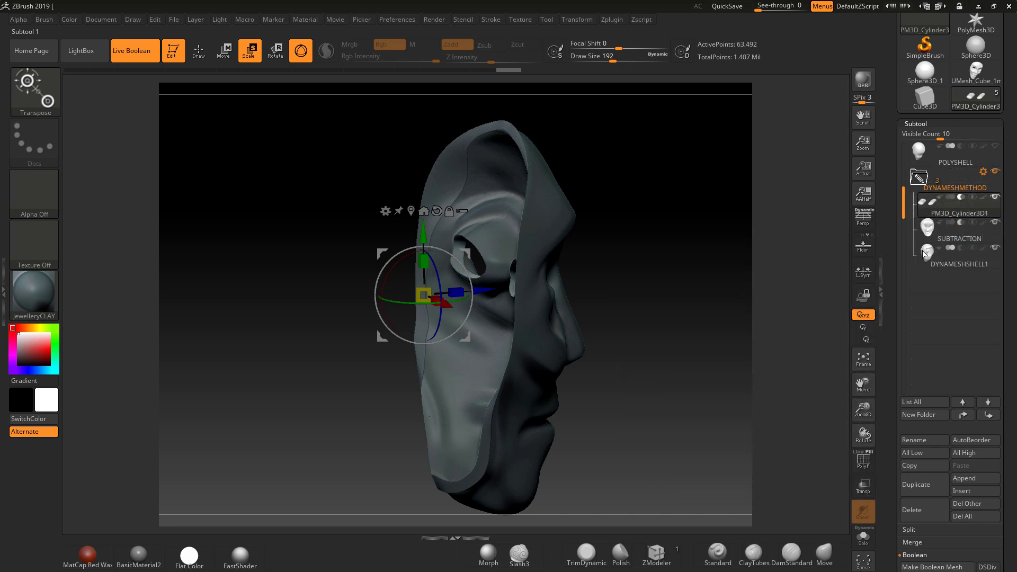
left_click(939, 189)
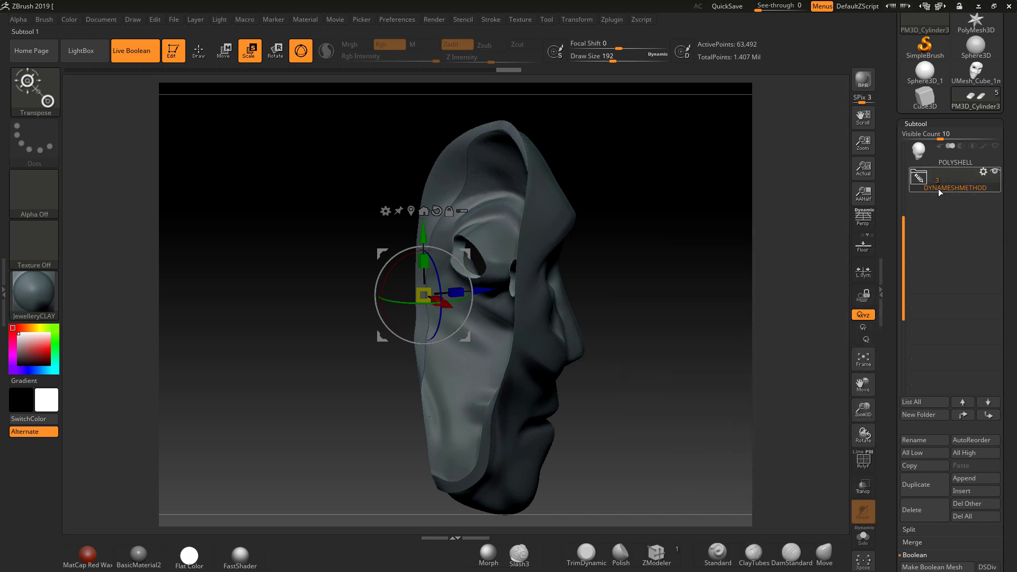
Step: Append the Boolean result UMesh_Cube_1mm_x_1mm_x_1mm as a subtool and hide the DYNAMESHMETHOD folder
left_click(965, 478)
left_click(864, 324)
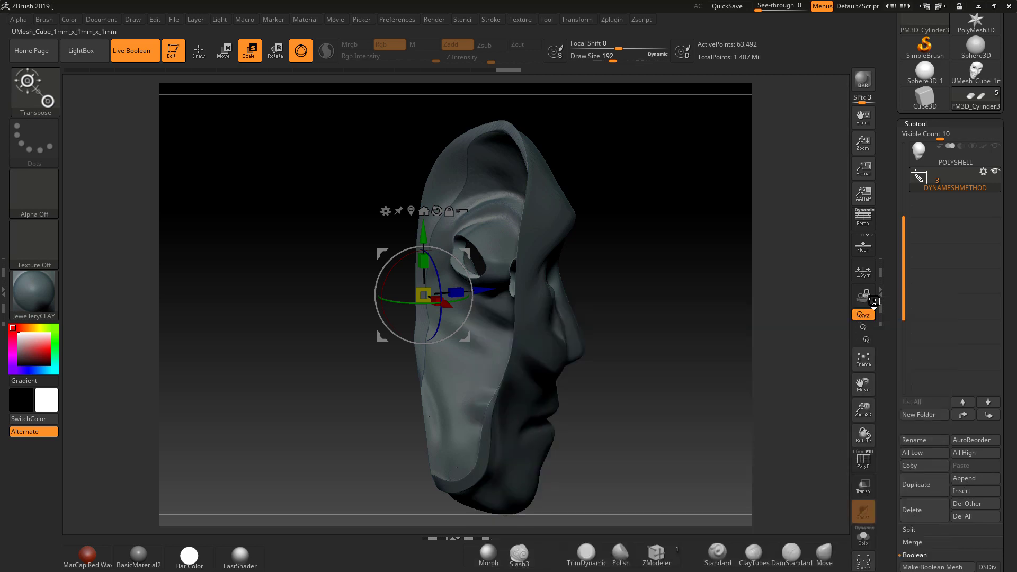
left_click(996, 172)
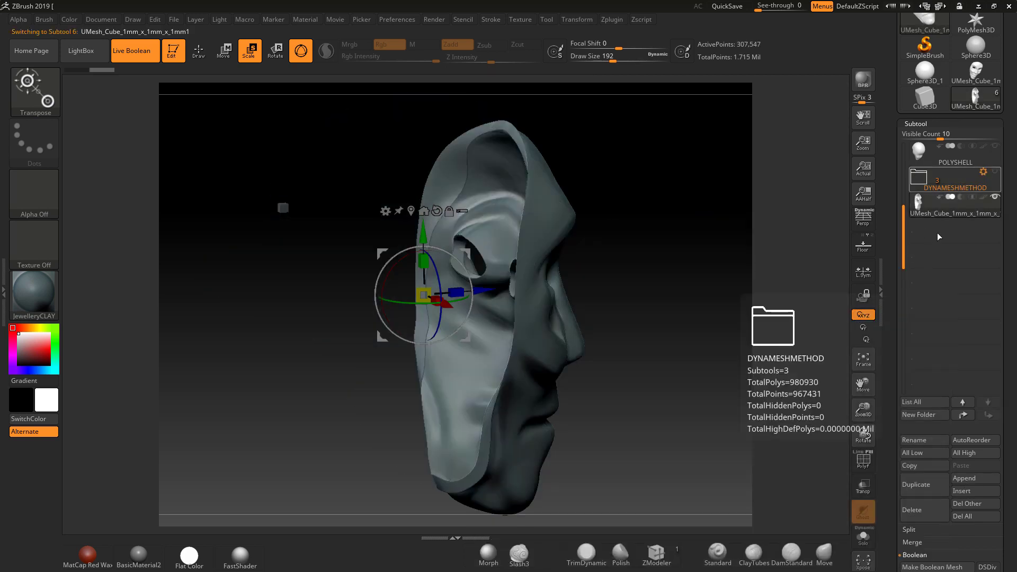
left_click_drag(237, 239, 265, 158, "alt")
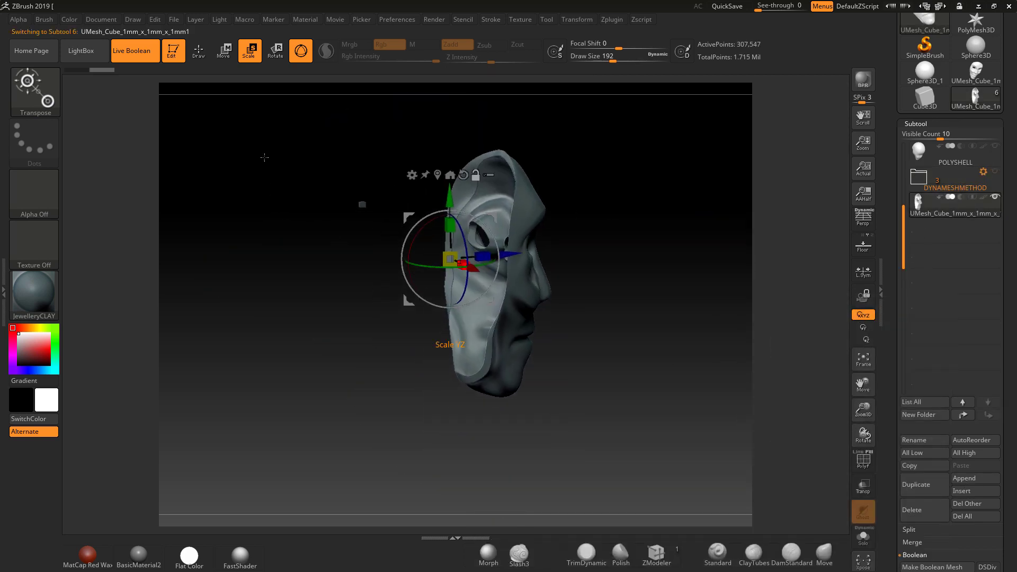
Step: Switch to Draw mode and show the polyframe to examine the Boolean mask's topology from the front
left_click(199, 51)
mouse_move(632, 313)
left_mouse_down()
mouse_move(494, 354)
mouse_move(525, 348)
mouse_move(540, 363)
mouse_move(511, 386)
mouse_move(529, 409)
mouse_move(522, 345)
mouse_move(843, 443)
mouse_move(586, 366)
left_mouse_up()
key("shift+f")
left_click(866, 460)
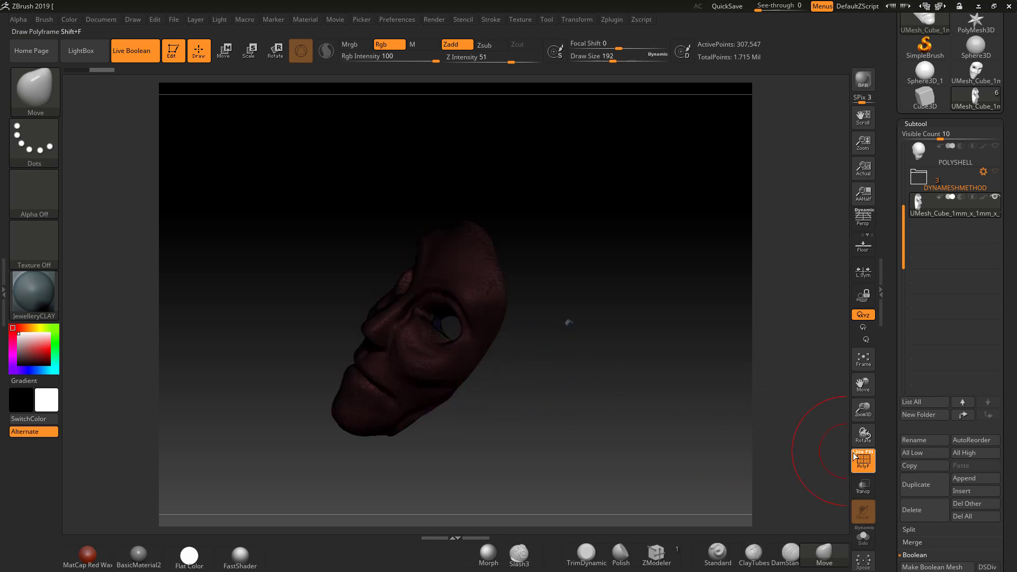
mouse_move(647, 413)
left_mouse_down()
mouse_move(663, 422)
mouse_move(625, 389)
mouse_move(617, 396)
mouse_move(742, 410)
left_mouse_up()
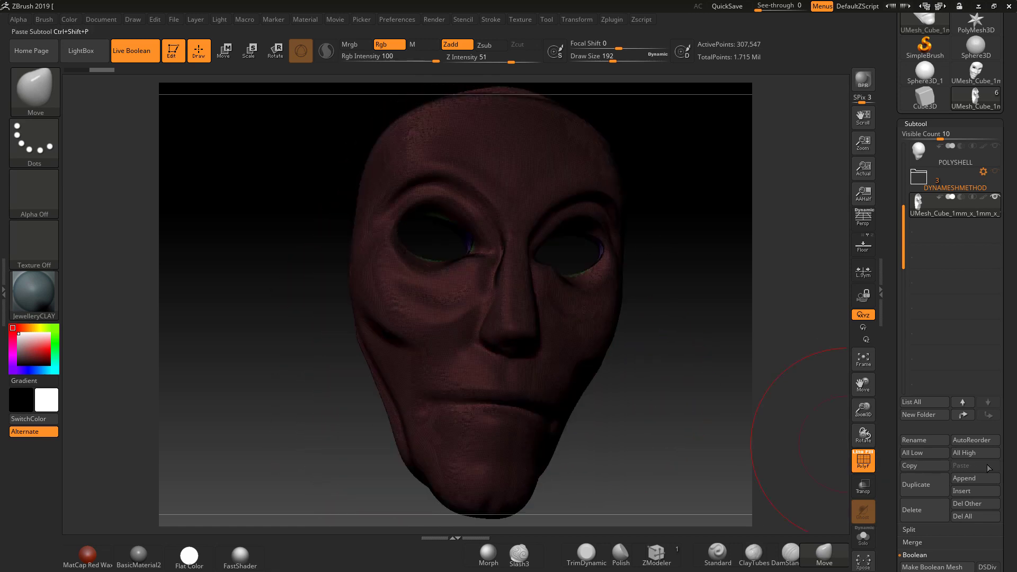
Step: Try DynaMesh on the mask at resolution 256, check the surface without the polyframe, and undo the remesh
scroll(1012, 422, "down", 3)
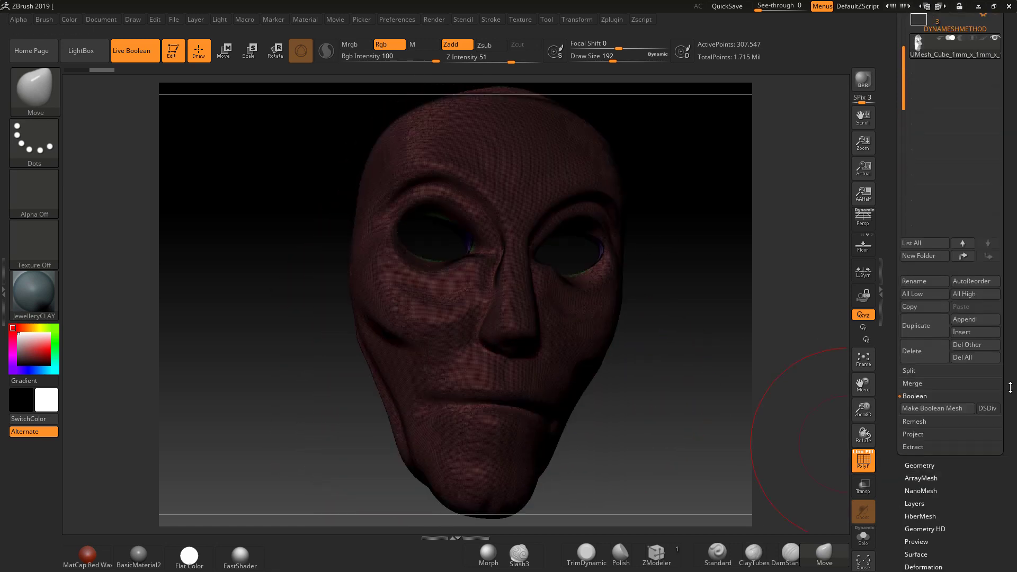
left_click(913, 466)
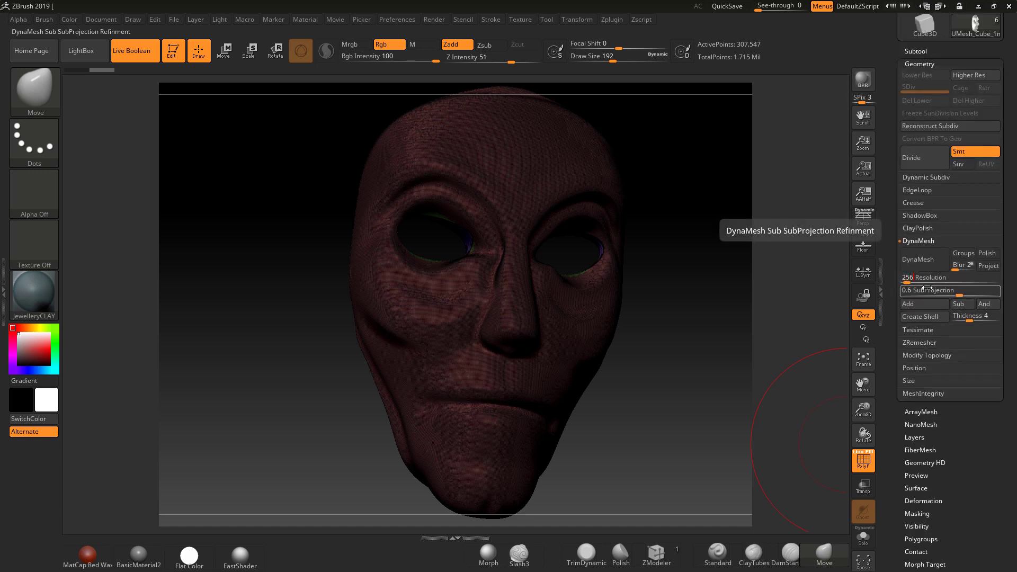
left_click(925, 259)
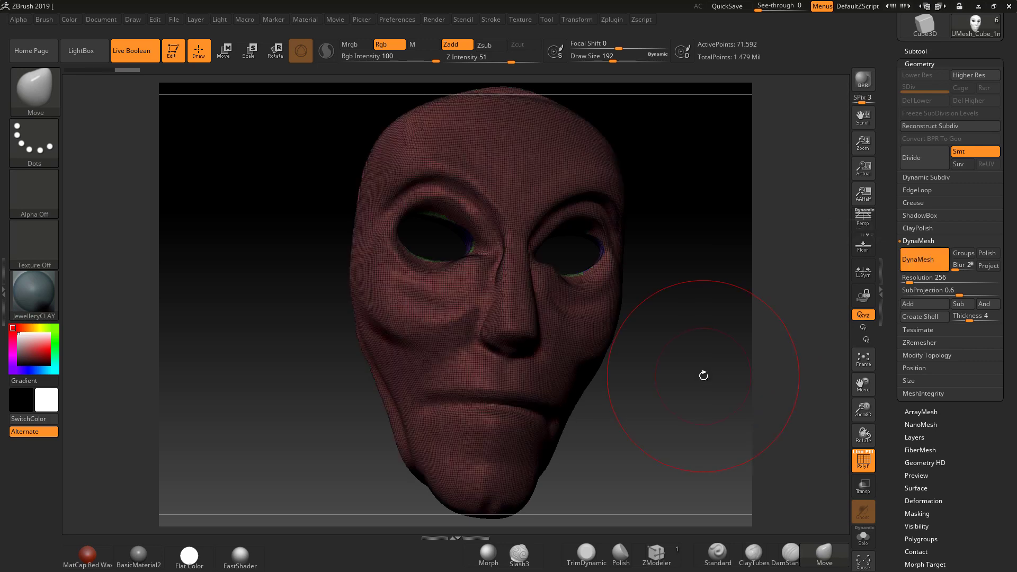
left_click(862, 463)
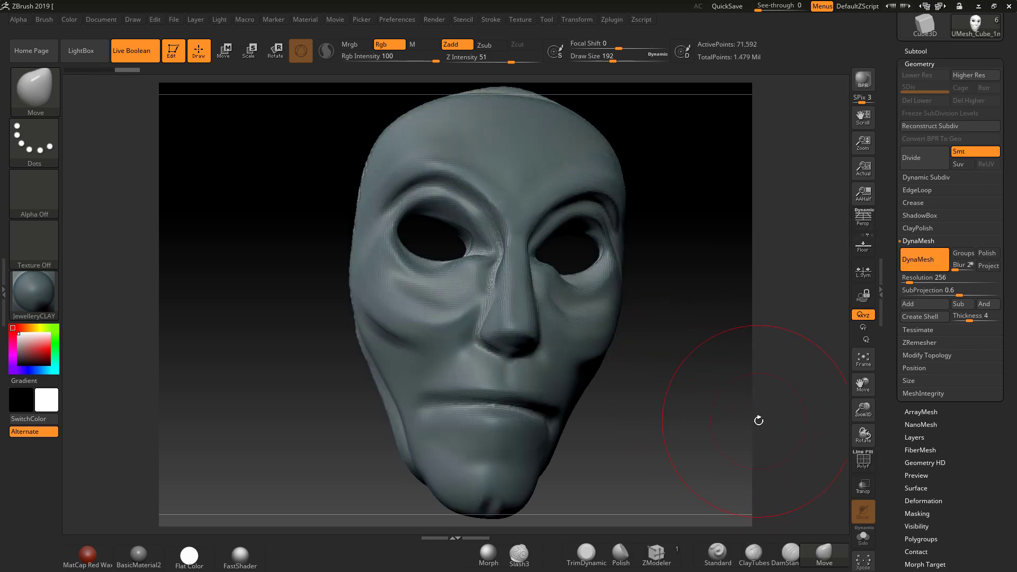
key("ctrl+z")
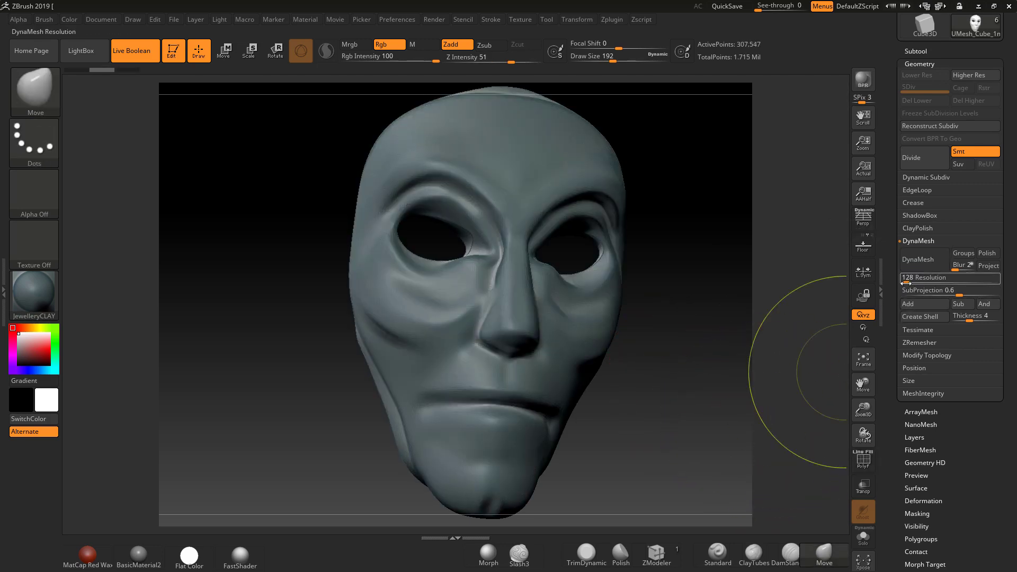
Step: DynaMesh the mask at resolution 664, and prepare the brush with Draw Size 54 and X symmetry
left_click_drag(909, 281, 917, 281)
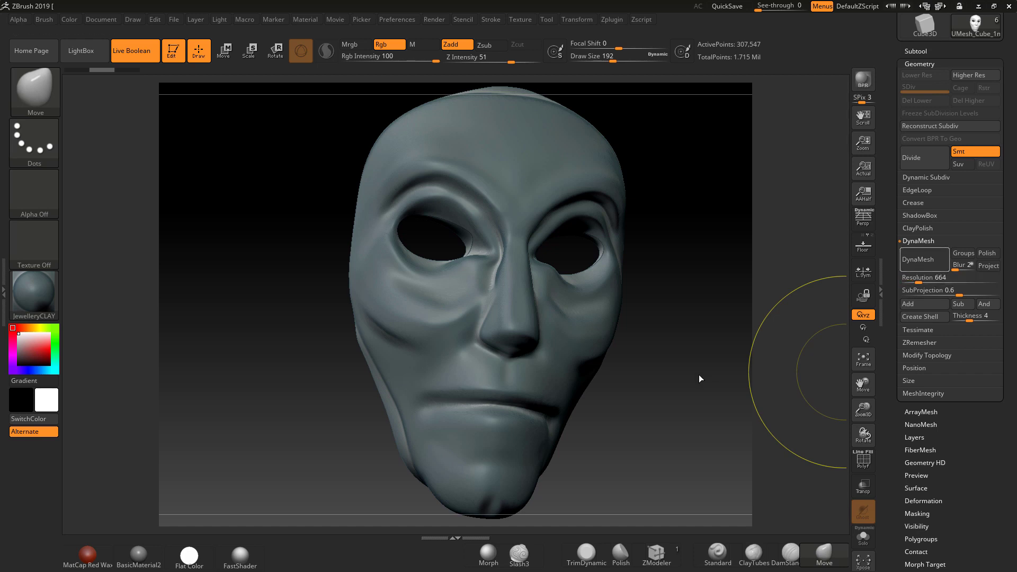
mouse_move(699, 379)
left_mouse_down()
mouse_move(677, 336)
mouse_move(662, 335)
left_mouse_up()
key("space")
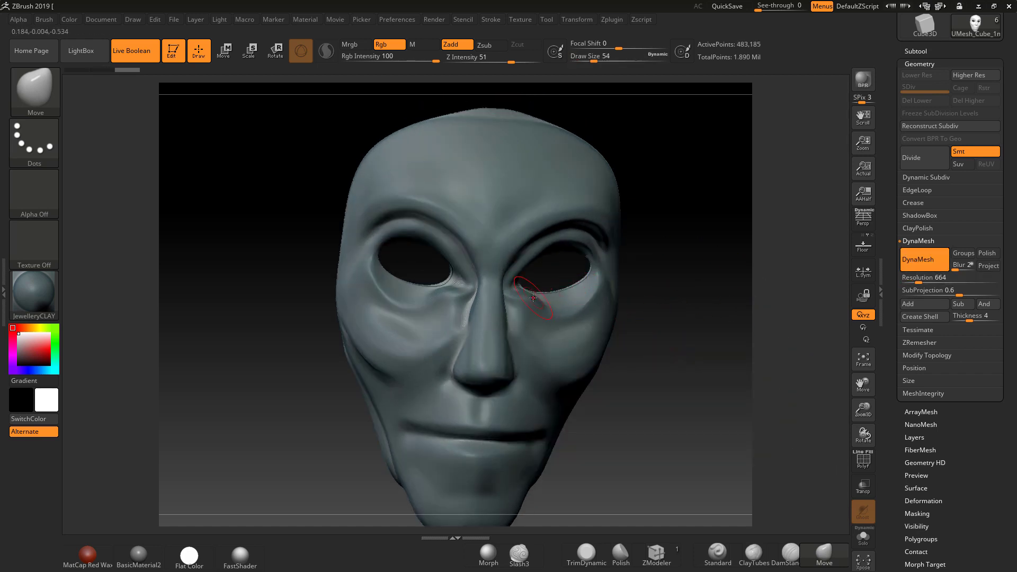
left_click(577, 20)
left_click(591, 307)
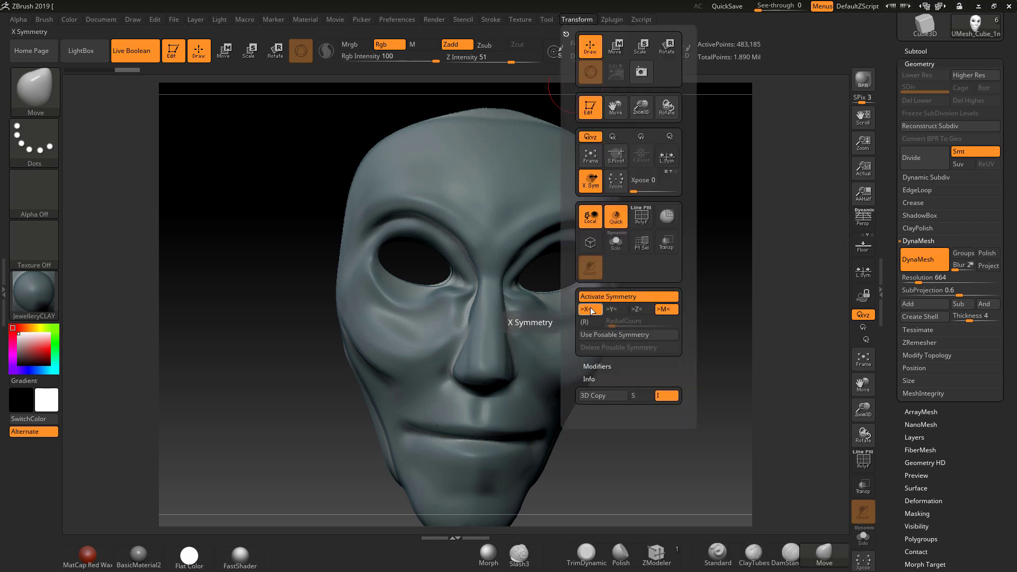
Step: Smooth the front and inner edges of the eye holes and the outer rim on the back of the mask
left_click_drag(424, 286, 448, 278, "shift")
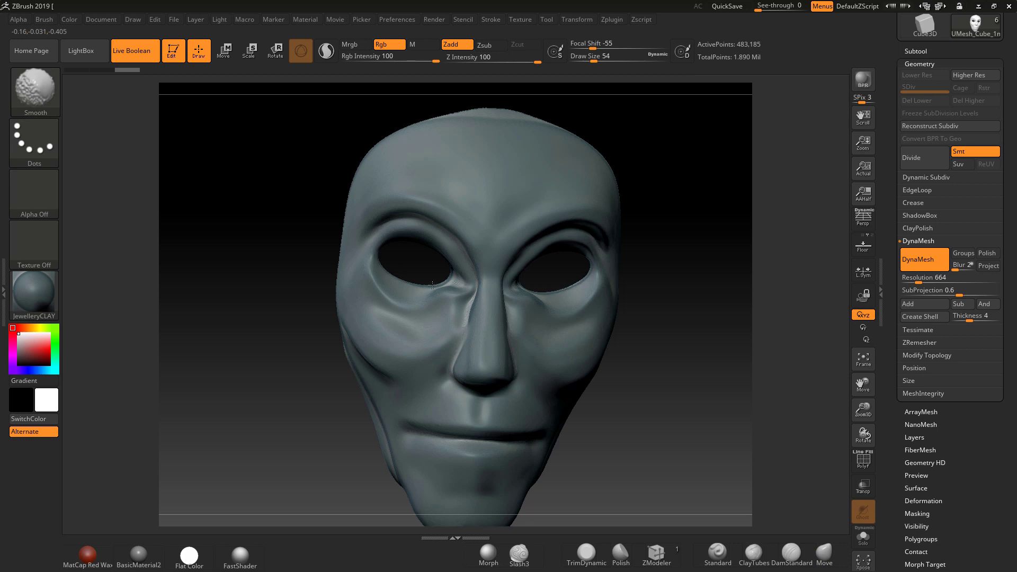
mouse_move(677, 345)
left_mouse_down()
mouse_move(221, 150)
mouse_move(198, 151)
mouse_move(690, 309)
mouse_move(674, 352)
left_mouse_up()
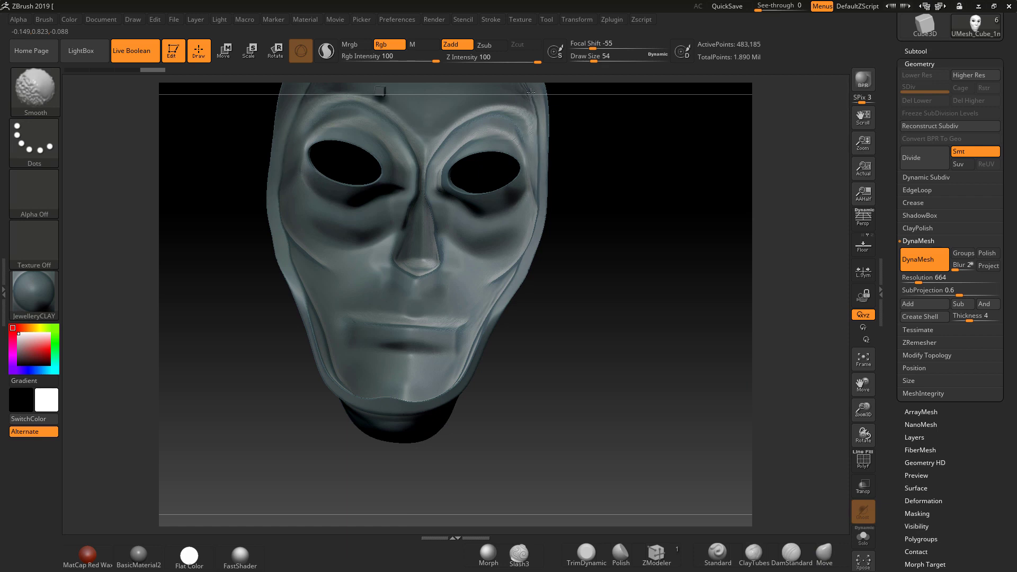
left_click_drag(531, 93, 538, 120, "shift")
left_click_drag(636, 284, 655, 444, "alt")
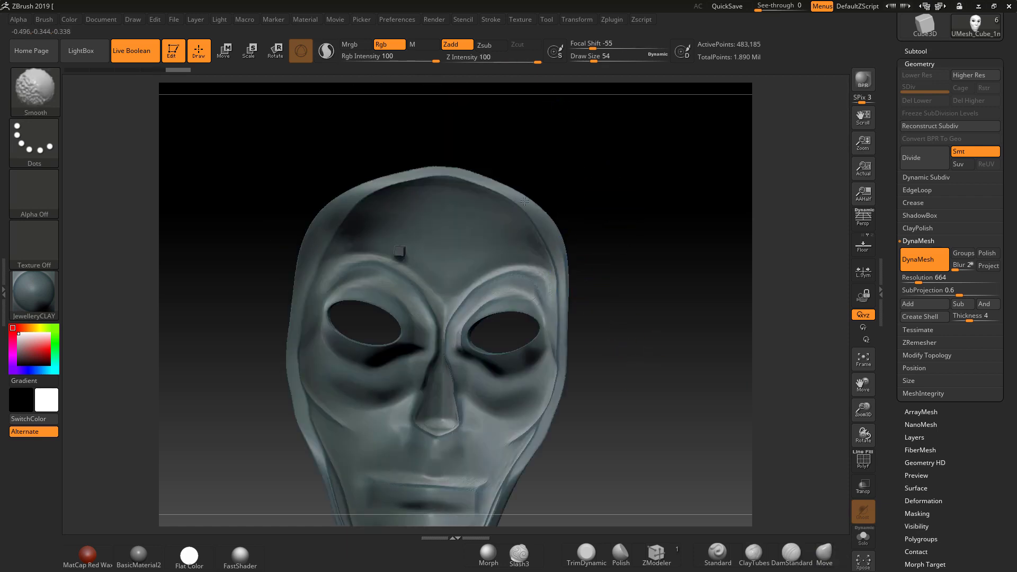
left_click_drag(525, 201, 443, 173, "shift")
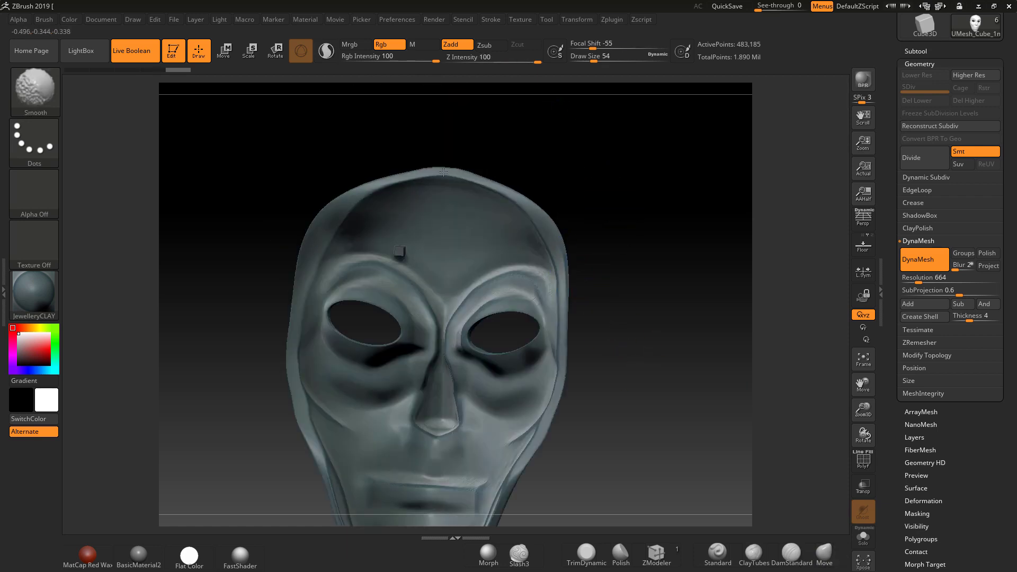
left_click(376, 446, "shift")
left_click_drag(451, 328, 494, 353, "shift")
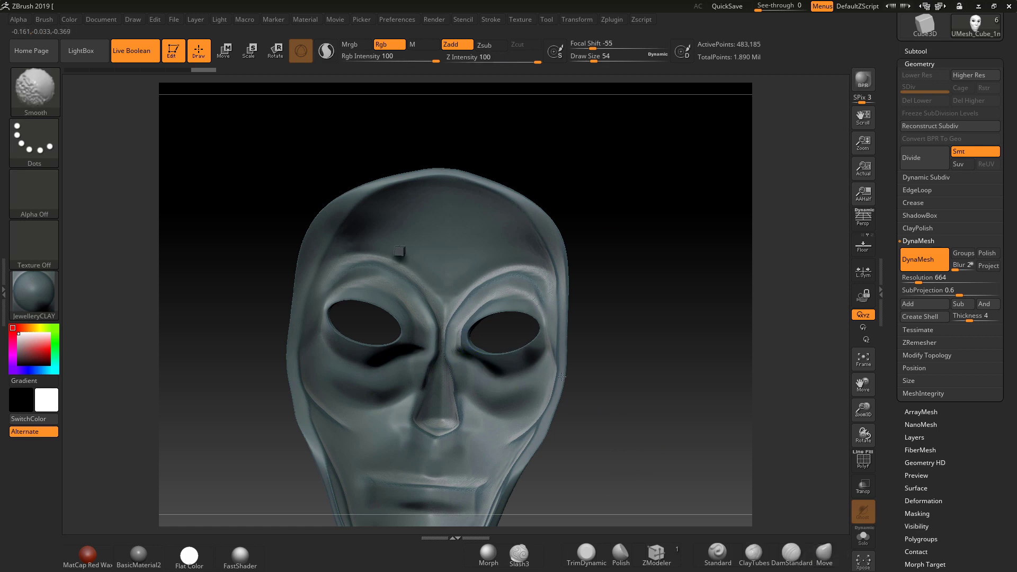
left_click_drag(562, 377, 574, 398)
Step: Hide the remeshed mask subtool and make POLYSHELL the active, visible subtool
left_click_drag(702, 394, 675, 382, "alt")
left_click_drag(592, 397, 776, 323, "alt")
key("f")
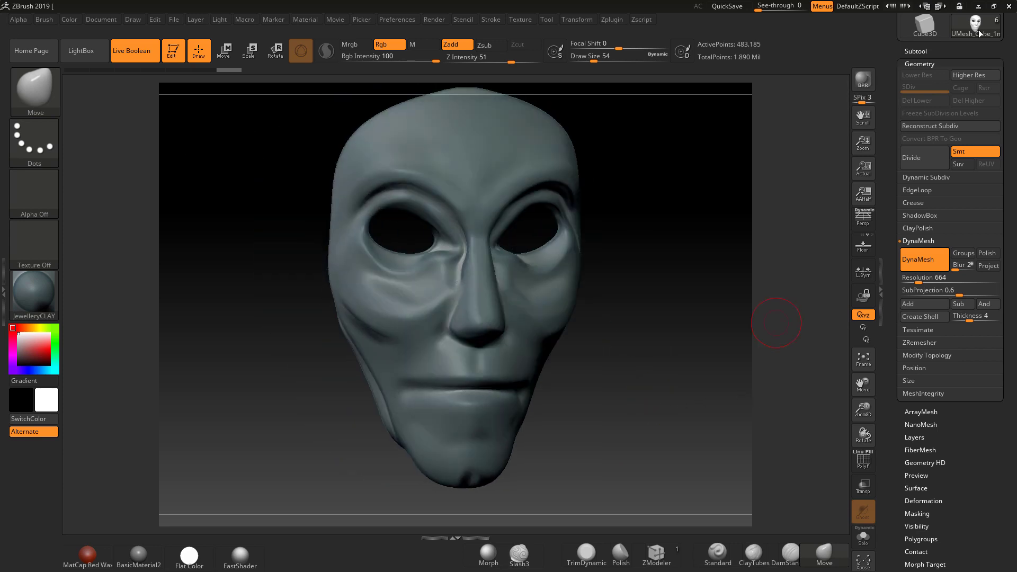
left_click(910, 52)
left_click(995, 125)
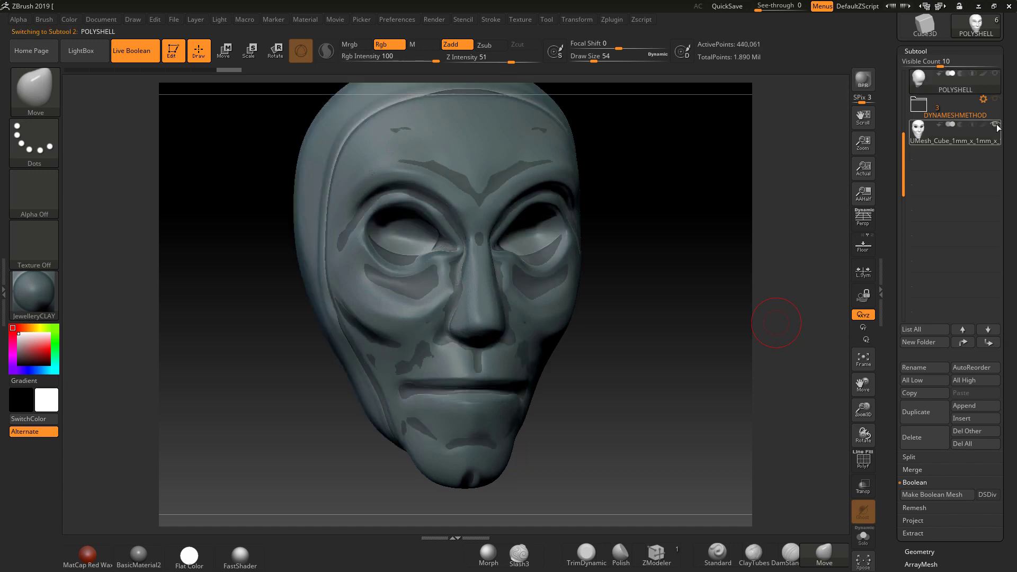
left_click_drag(709, 306, 689, 347)
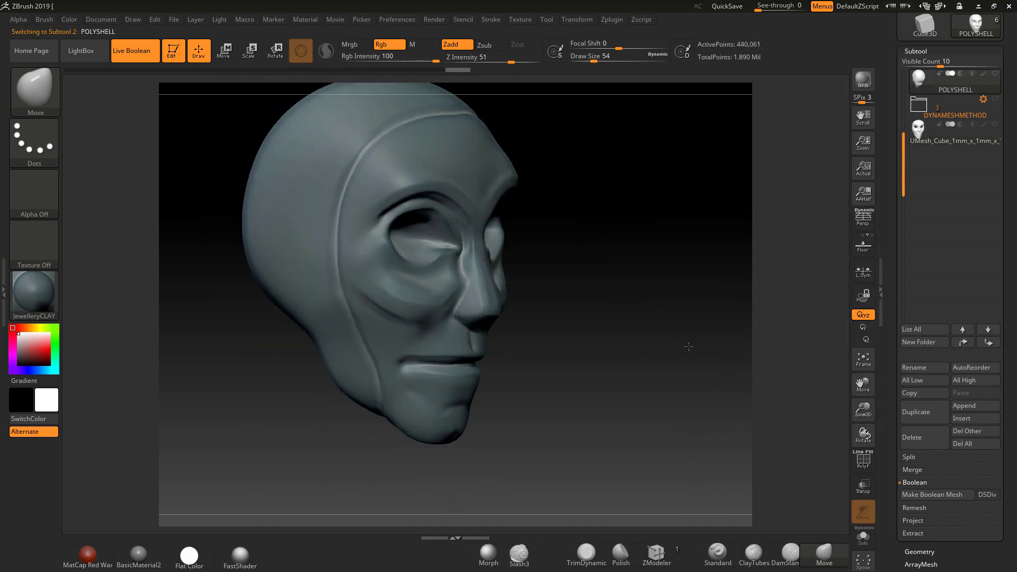
Step: Turn off DynaMesh mode for the POLYSHELL head
scroll(1000, 388, "down", 3)
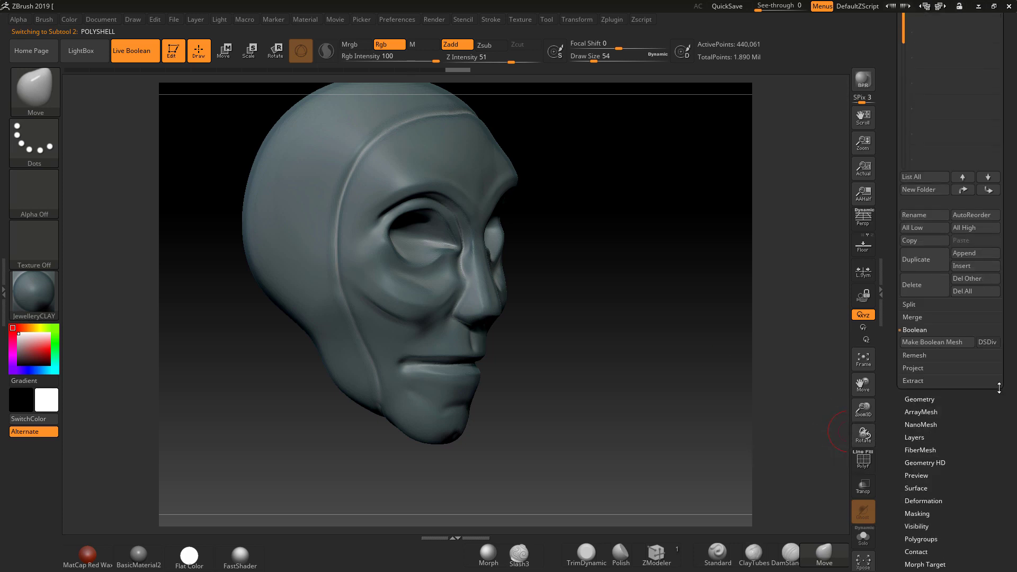
left_click(919, 400)
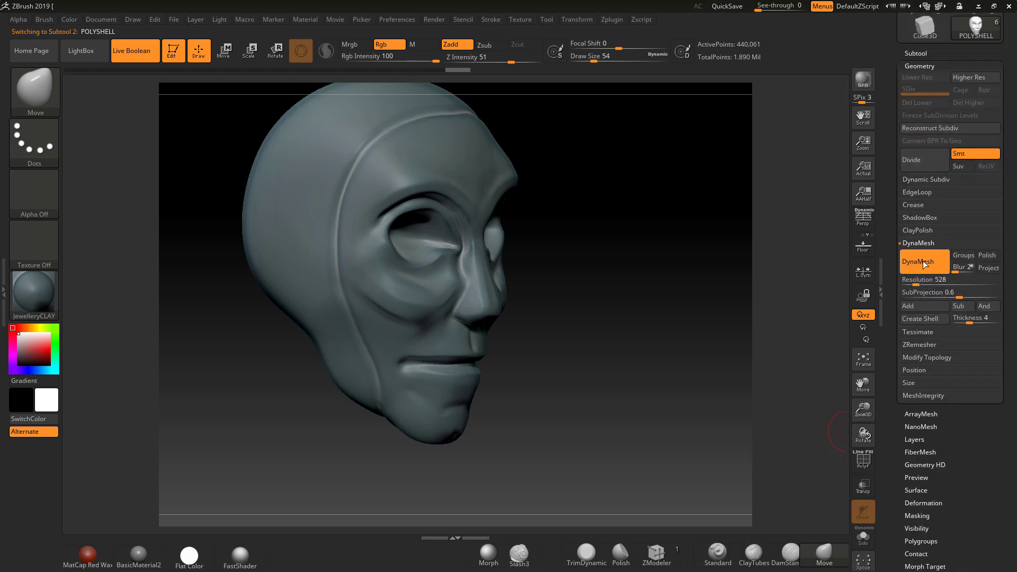
left_click_drag(673, 360, 593, 300)
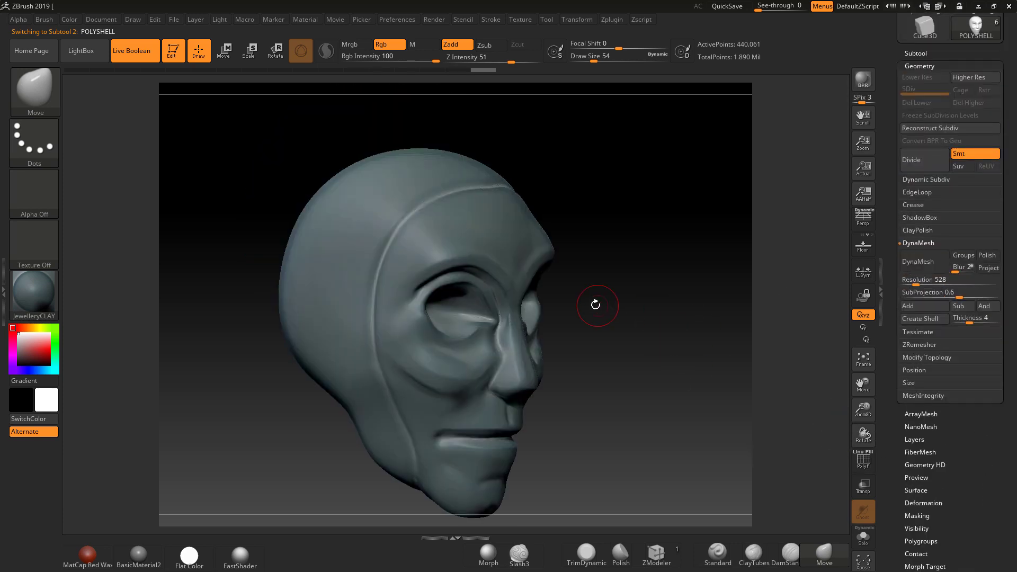
Step: Check the POLYSHELL polygroups in polyframe view and regroup the whole head into a single polygroup
left_click(864, 460)
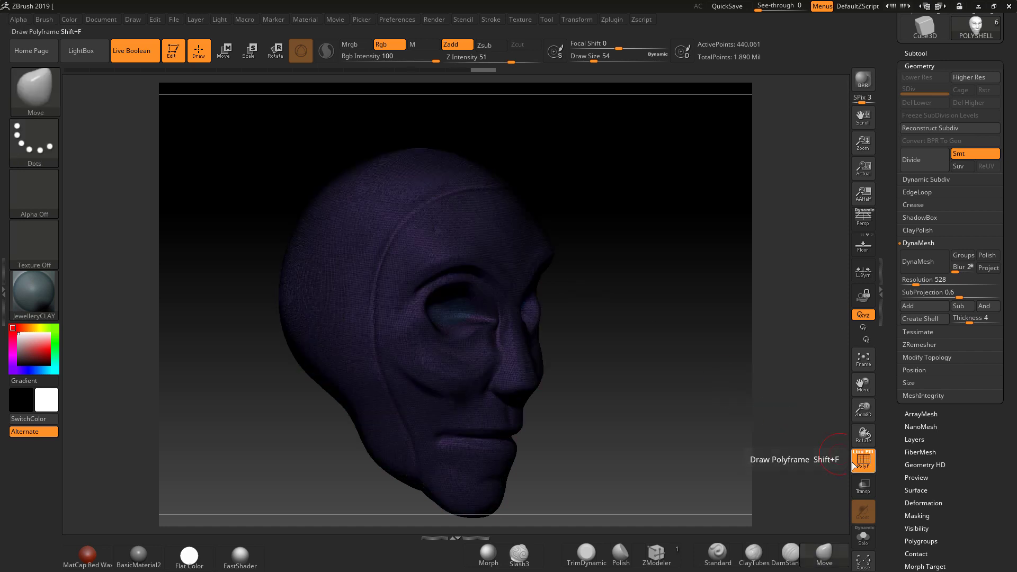
left_click_drag(653, 369, 650, 369)
key("ctrl")
left_click(652, 371, "ctrl")
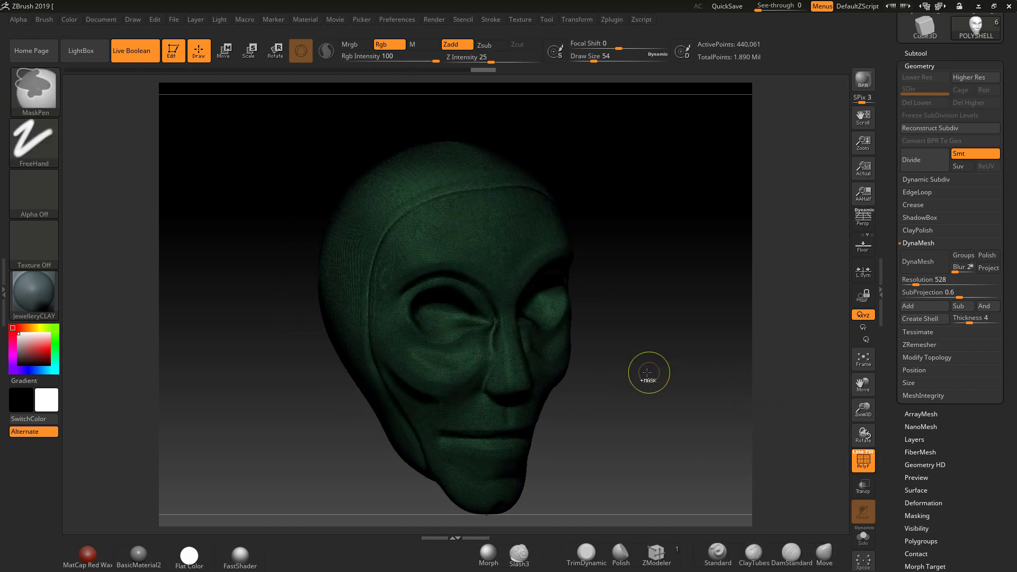
left_click(862, 461)
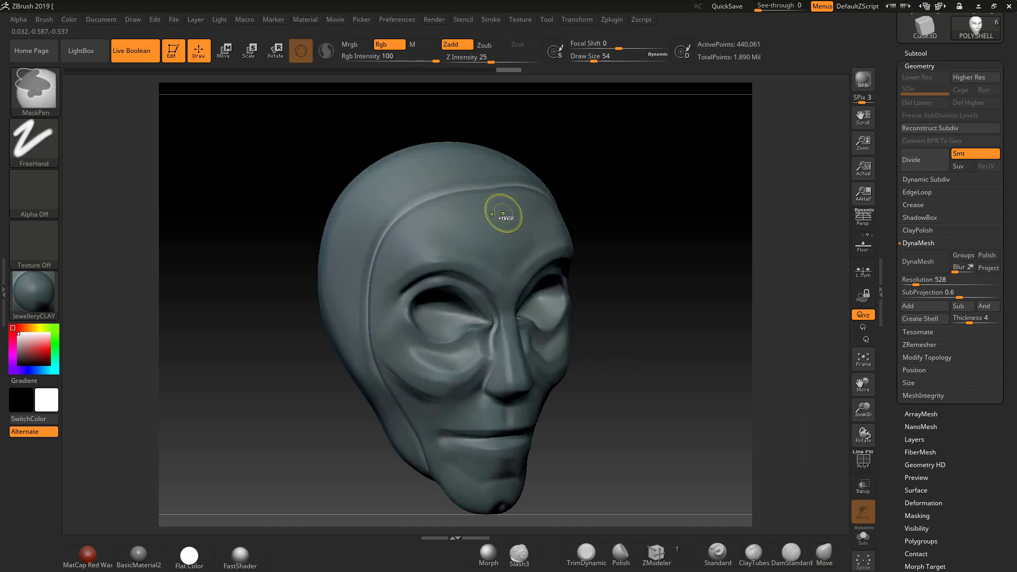
Step: Mask the face area of POLYSHELL up to the raised ridge, covering the forehead, eyes, cheeks, mouth and chin
left_click(484, 213, "ctrl")
mouse_move(485, 213)
left_mouse_down("ctrl")
mouse_move(425, 225)
mouse_move(391, 317)
mouse_move(399, 366)
mouse_move(466, 488)
left_mouse_up("ctrl")
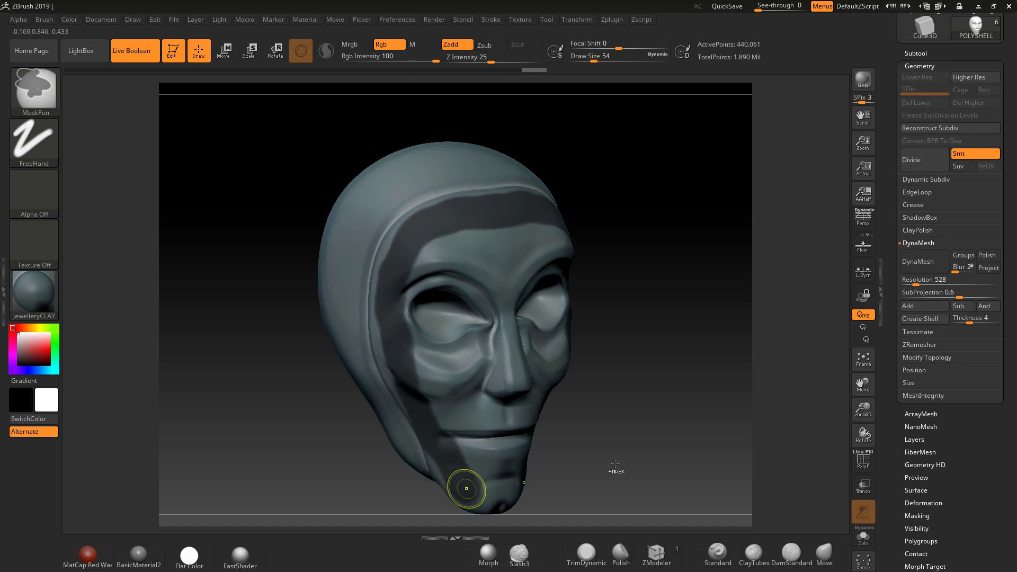
mouse_move(666, 419)
left_mouse_down()
mouse_move(707, 413)
mouse_move(672, 284)
left_mouse_up()
left_click_drag(649, 250, 483, 466, "ctrl")
left_click_drag(579, 221, 489, 276, "ctrl")
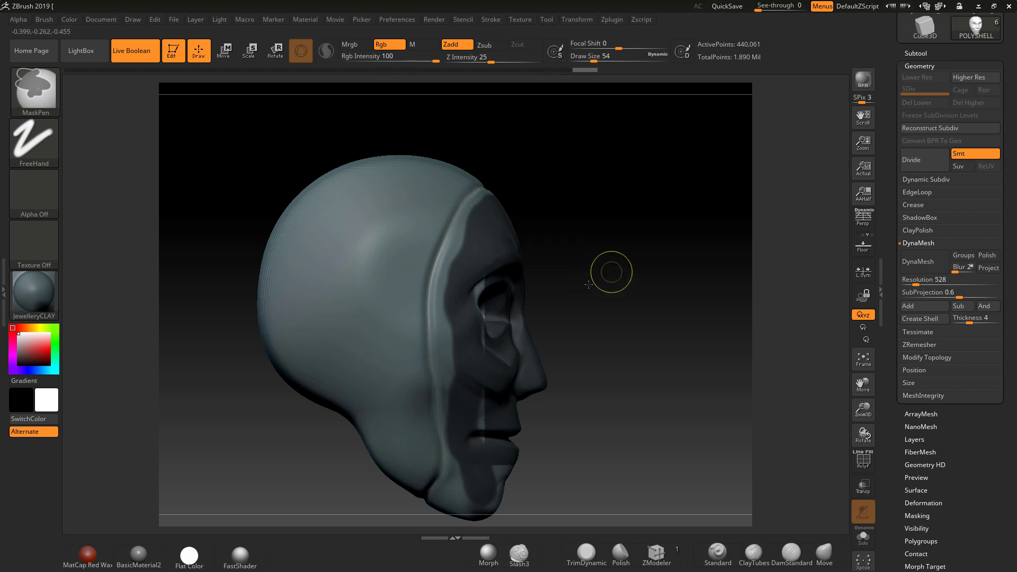
left_click_drag(611, 272, 452, 386, "ctrl")
mouse_move(631, 352)
left_mouse_down("ctrl")
mouse_move(530, 408)
mouse_move(471, 488)
left_mouse_up("ctrl")
left_click_drag(609, 453, 459, 379, "alt")
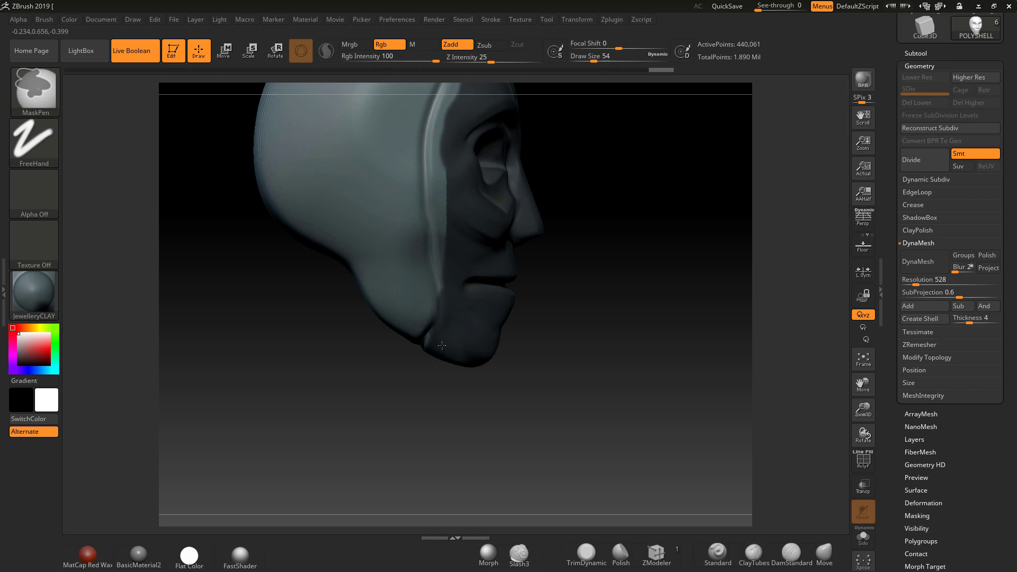
key("f")
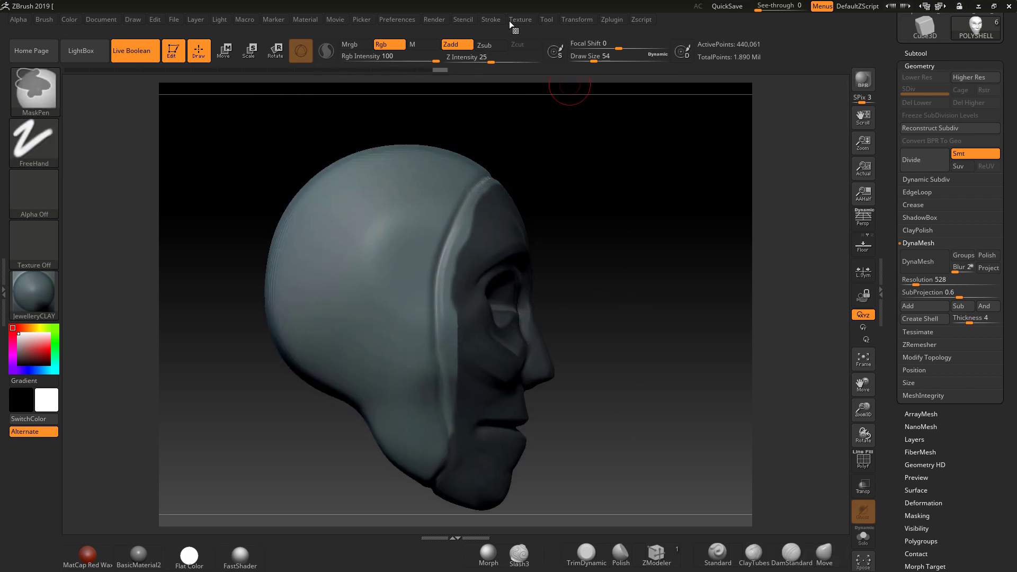
Step: Extend the face mask to the ridge along the side of the cheek, temple and forehead
left_click(488, 19)
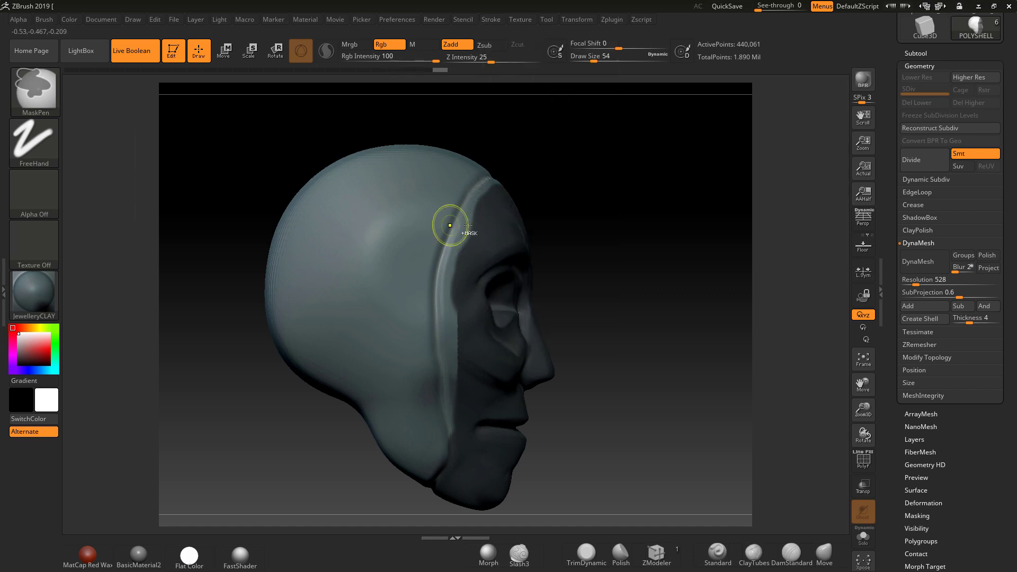
left_click_drag(488, 209, 474, 227)
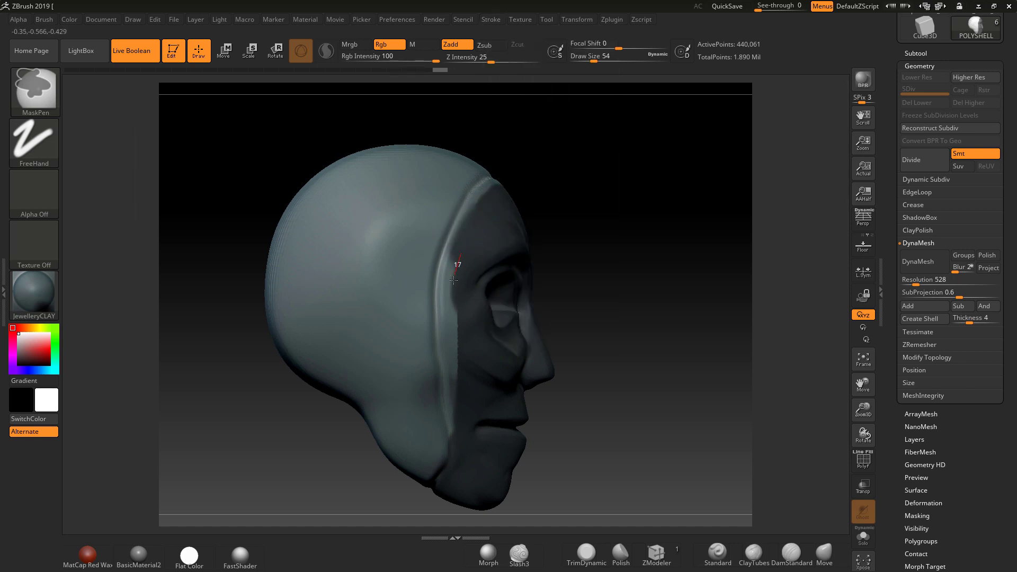
left_click_drag(452, 308, 454, 344)
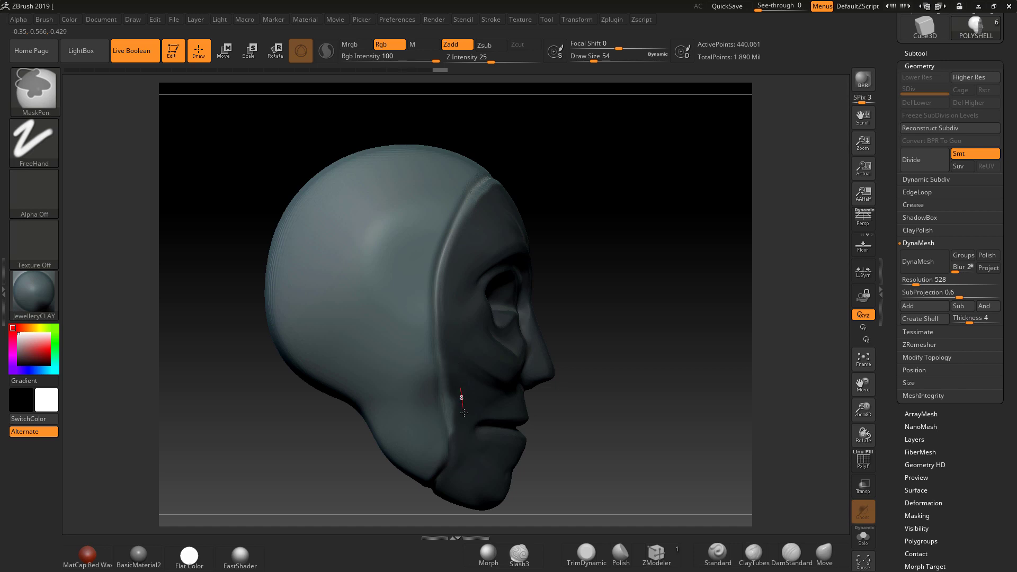
left_click_drag(473, 461, 475, 465, "ctrl")
mouse_move(604, 368)
left_mouse_down("alt")
mouse_move(609, 421)
mouse_move(551, 424)
left_mouse_up("alt")
left_click_drag(434, 351, 437, 329, "ctrl")
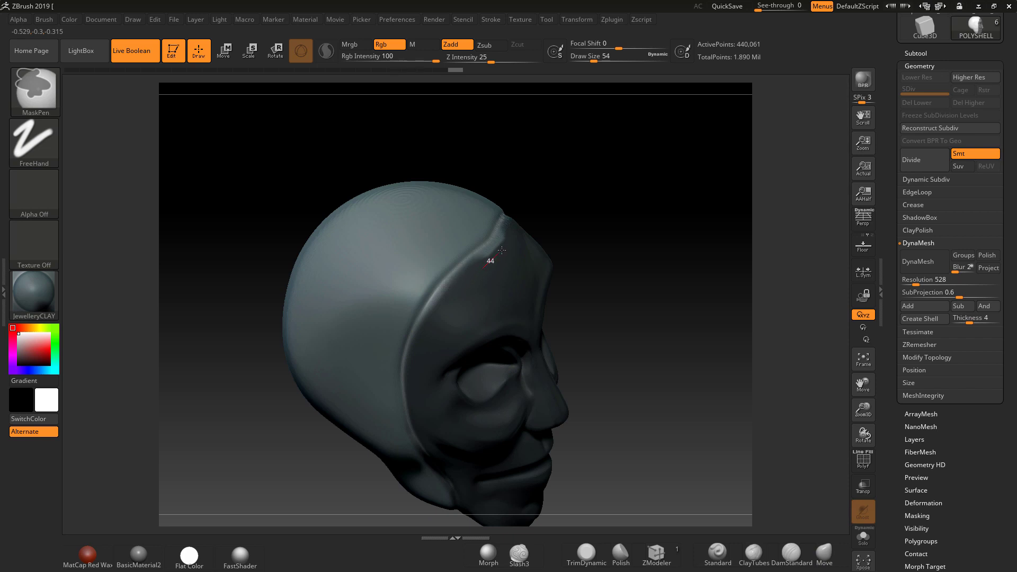
left_click_drag(514, 238, 618, 267, "ctrl")
Step: Fill in the mask along the jaw and cheek edge of the face as seen from below
mouse_move(733, 357)
left_mouse_down()
mouse_move(695, 265)
mouse_move(681, 170)
mouse_move(693, 166)
mouse_move(683, 175)
left_mouse_up()
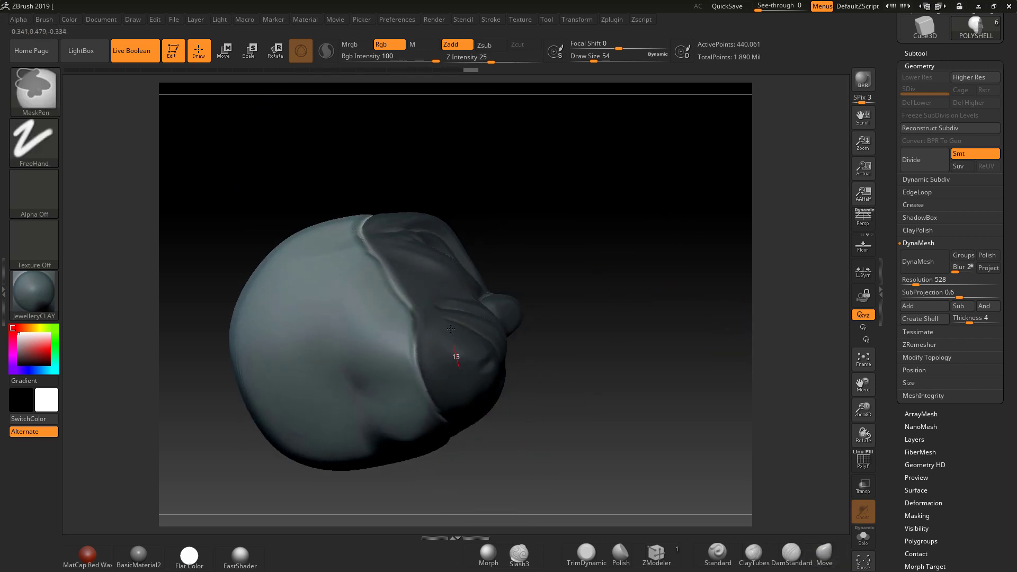
left_click_drag(451, 329, 455, 325, "ctrl")
left_click_drag(643, 291, 609, 299)
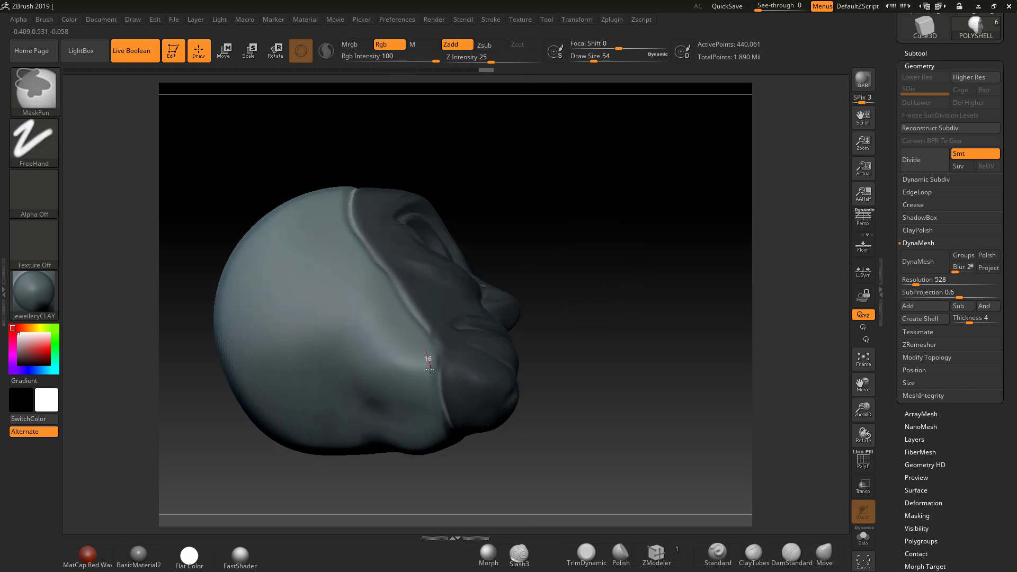
mouse_move(411, 401)
left_mouse_down("ctrl")
mouse_move(375, 307)
mouse_move(402, 331)
mouse_move(385, 299)
left_mouse_up("ctrl")
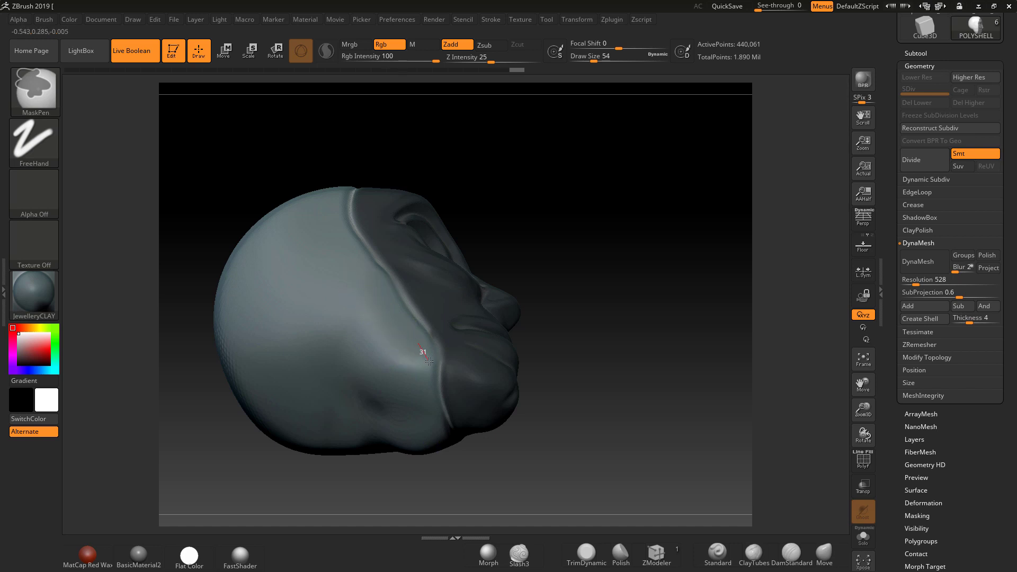
left_click_drag(430, 361, 423, 347, "ctrl")
left_click_drag(335, 239, 349, 259, "ctrl")
mouse_move(658, 302)
left_mouse_down()
mouse_move(658, 441)
mouse_move(640, 432)
left_mouse_up()
Step: Create a separate polygroup from the masked face area using Group Masked
left_click_drag(991, 488, 991, 433)
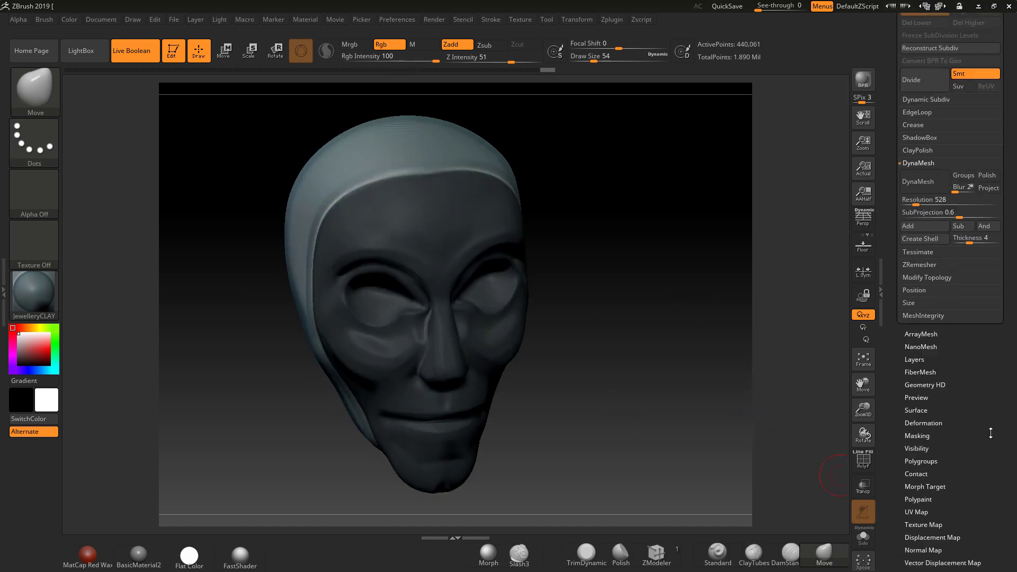
left_click(920, 461)
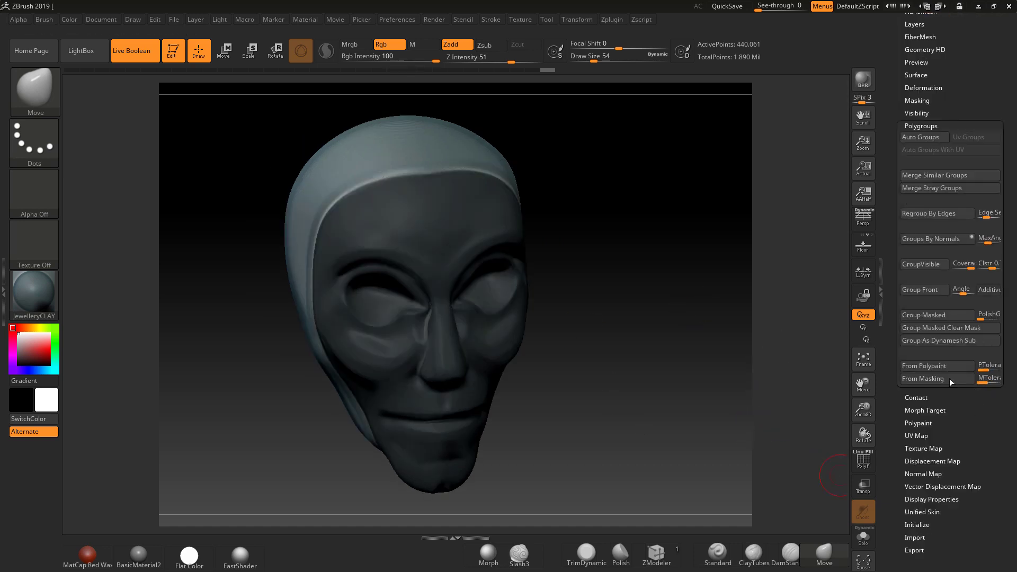
left_click(924, 314)
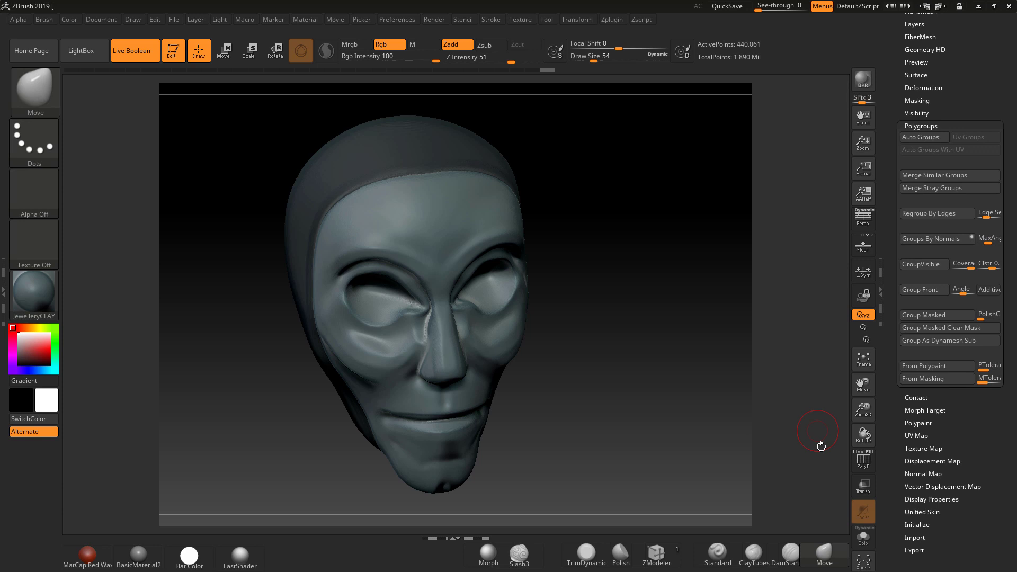
Step: Display the polygroup colours, isolate the face polygroup and hide the wireframe lines while keeping the fill
left_click(864, 461)
left_click_drag(649, 441, 656, 376)
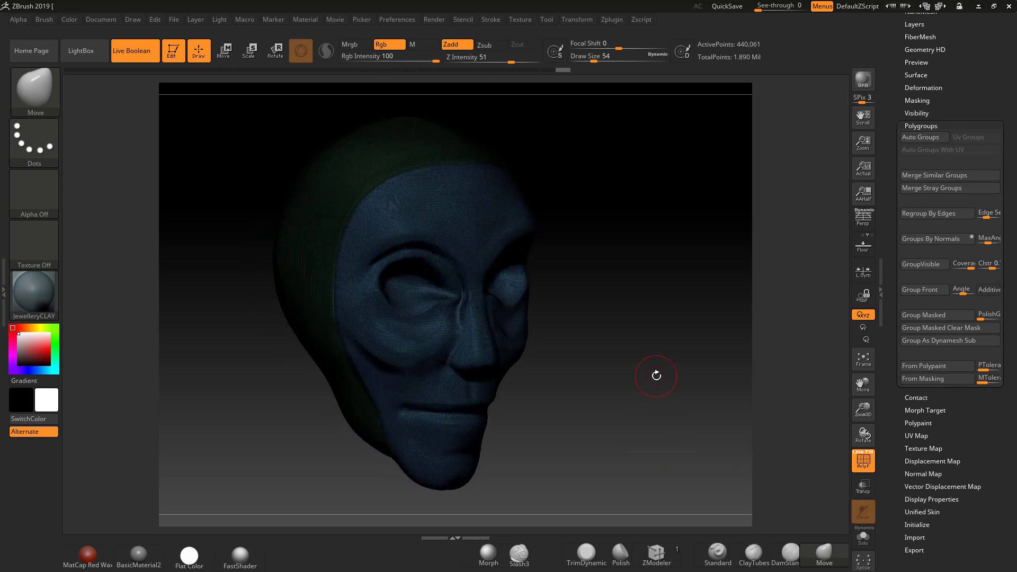
left_click(502, 341, "ctrl+shift")
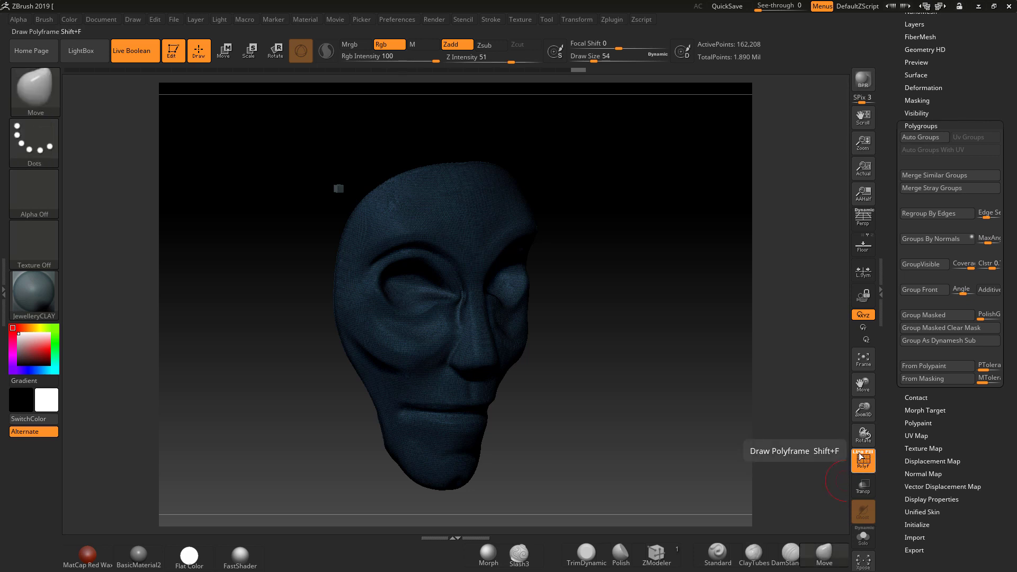
left_click(864, 460)
left_click_drag(665, 414, 662, 451, "alt")
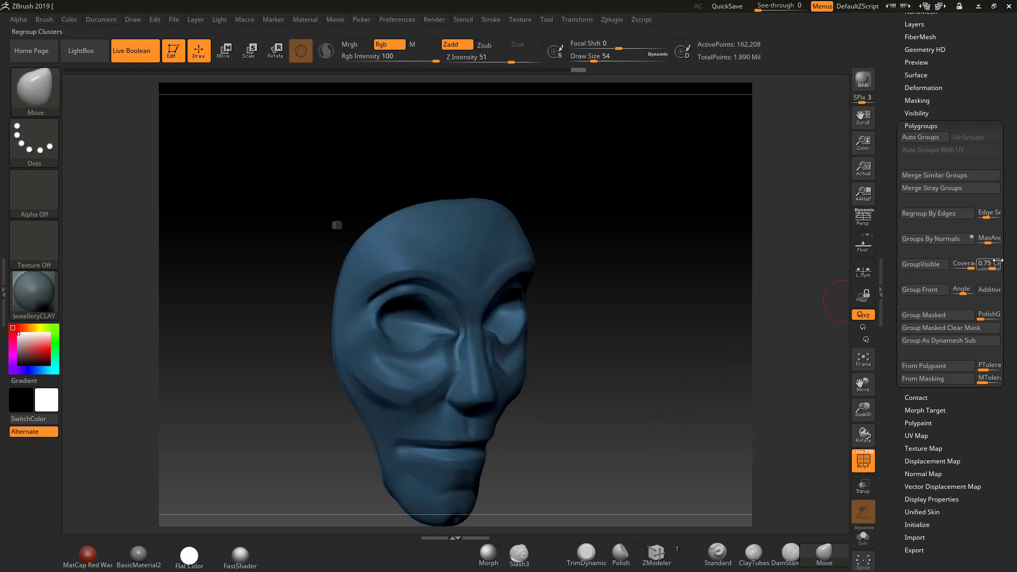
Step: Delete the hidden back part of POLYSHELL with Del Hidden, keeping only the face surface
scroll(944, 229, "up", 4)
left_click(921, 170)
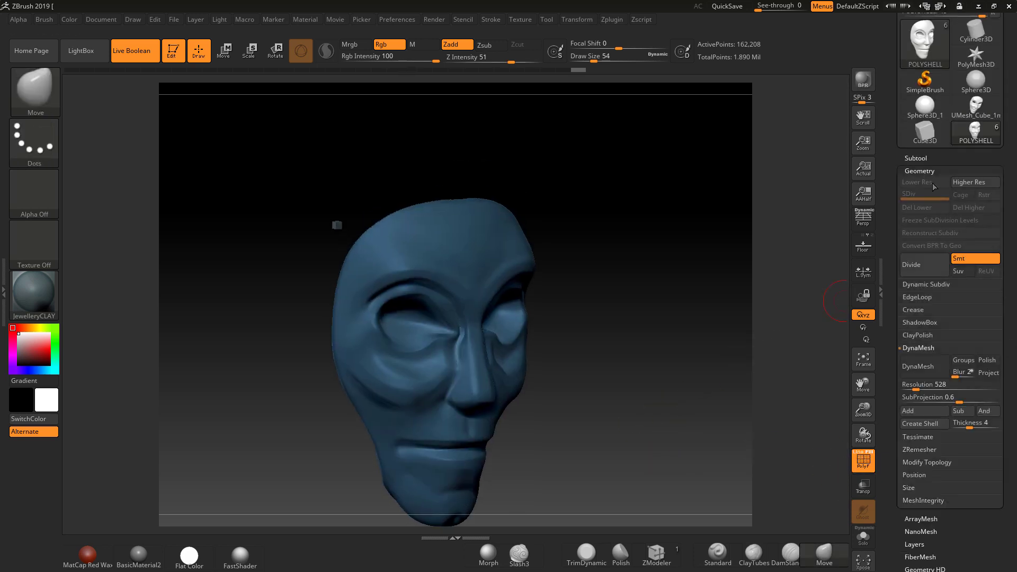
left_click(919, 462)
left_click(921, 437)
left_click_drag(679, 444, 693, 350)
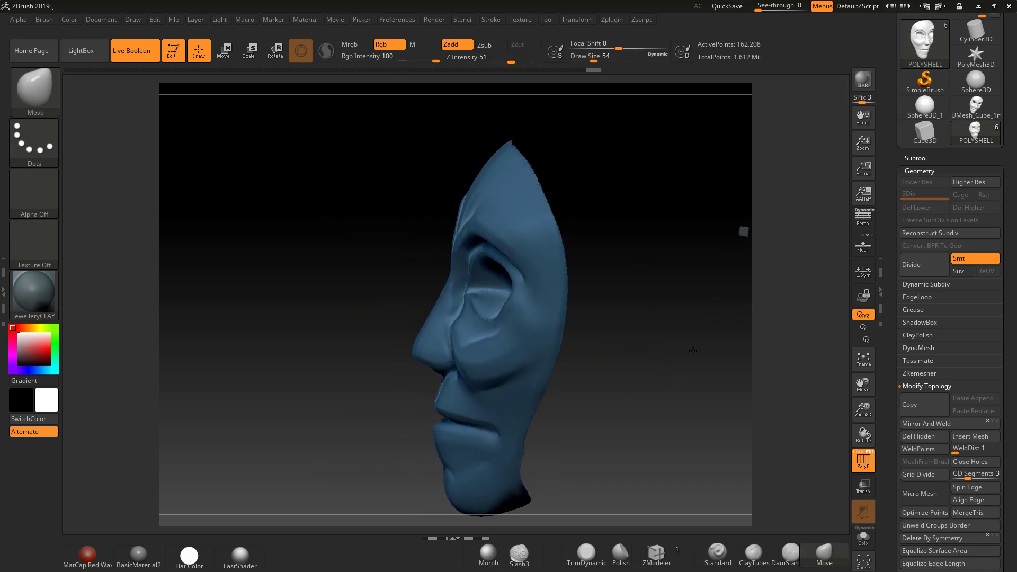
Step: Select the Cube_1mm_x_1mm_x_1mm subtool and make POLYSHELL visible alongside it
left_click(915, 158)
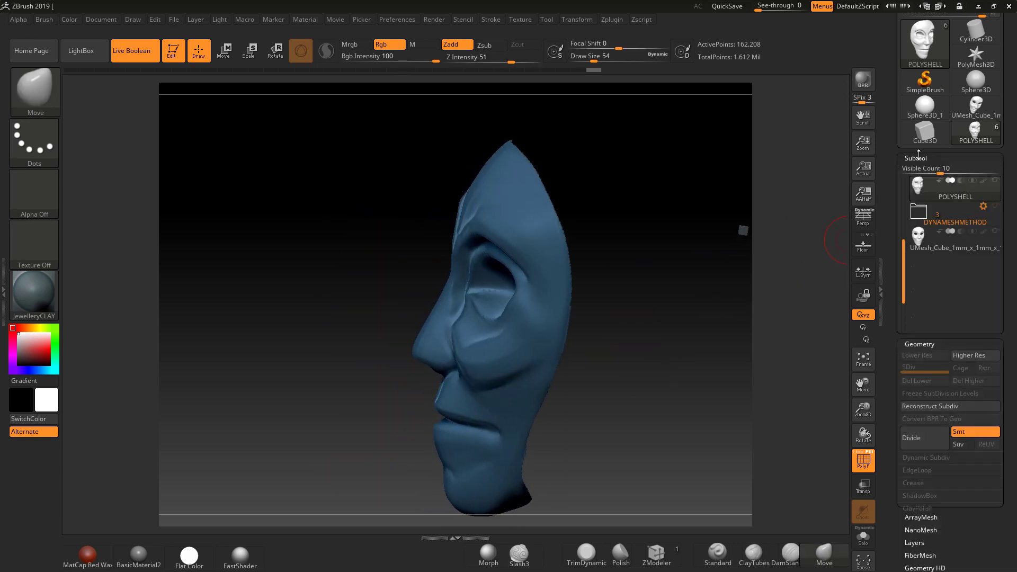
left_click(922, 211)
left_click(935, 287)
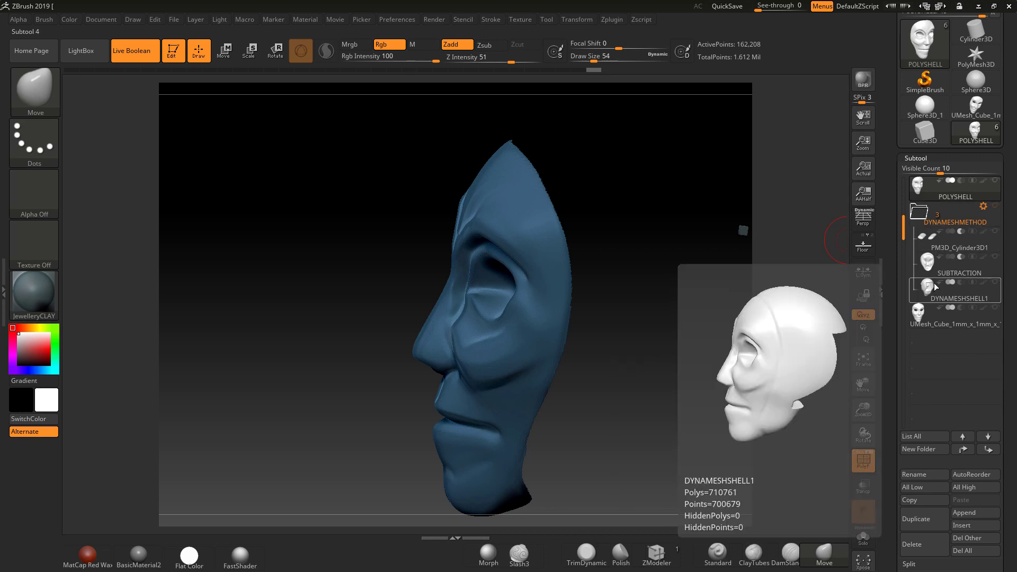
left_click(913, 219)
left_click_drag(907, 245, 912, 188)
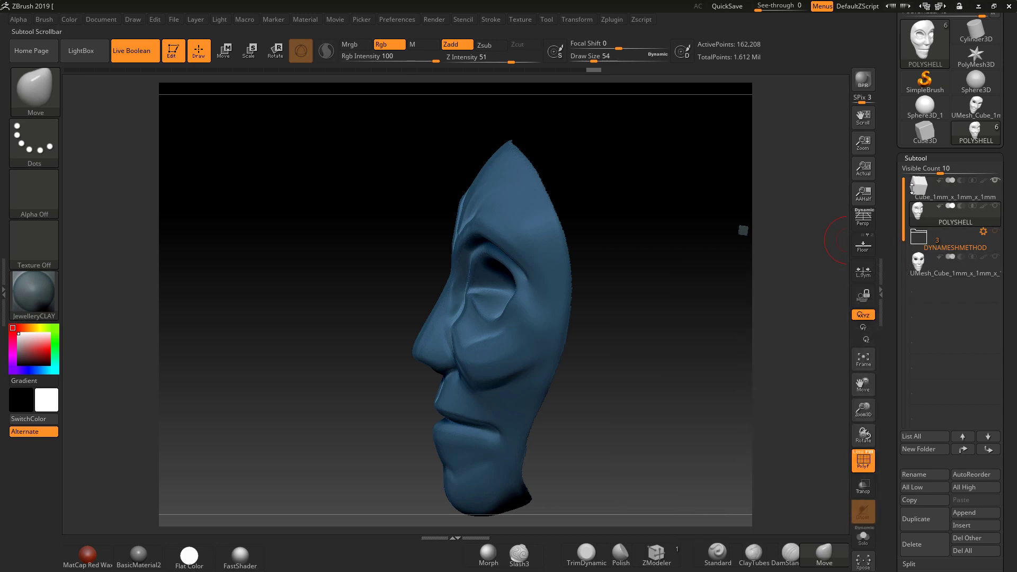
left_click(925, 193)
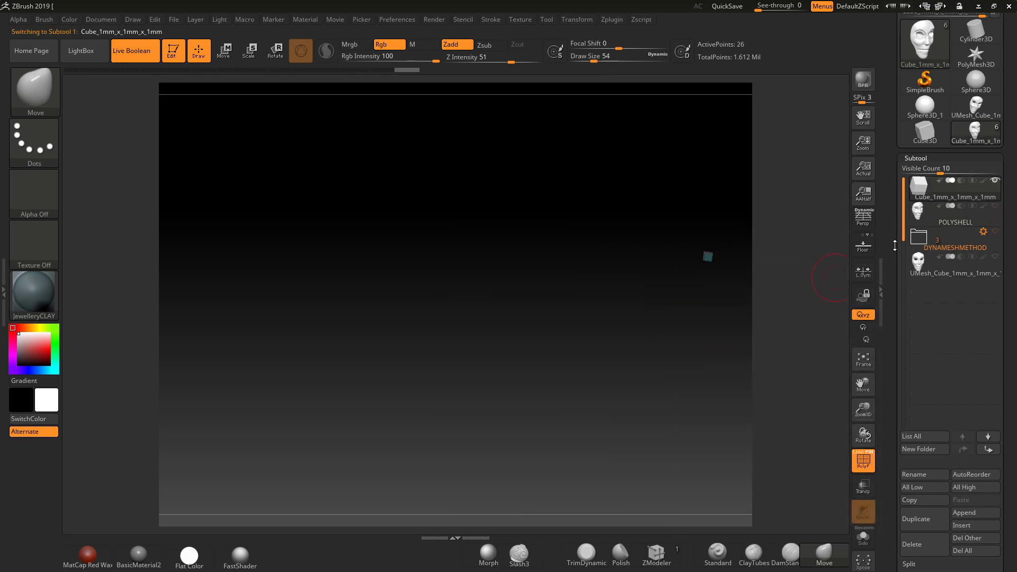
left_click(994, 206)
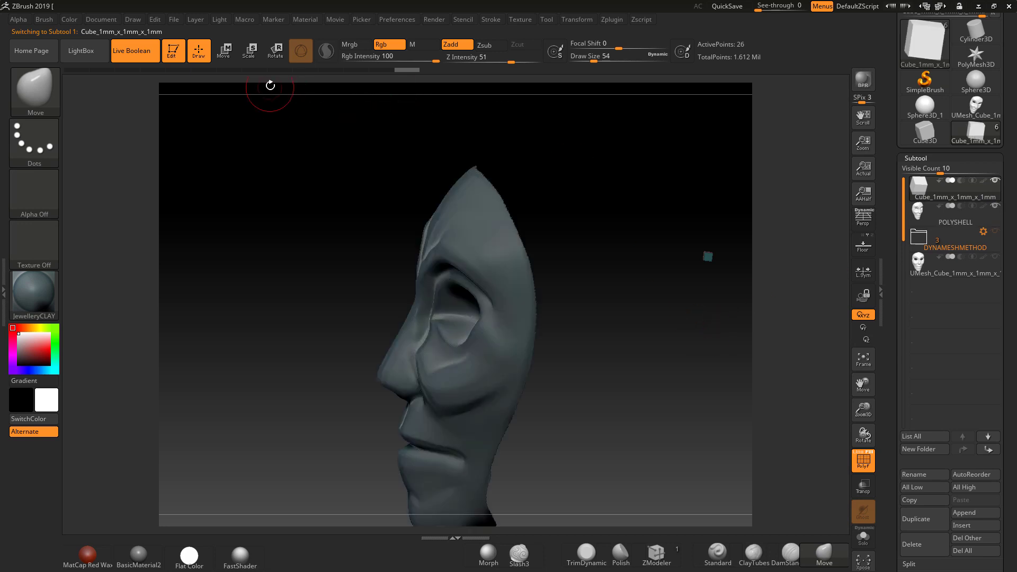
Step: Move the 1 mm cube sideways to the outer rim of the face surface as a thickness reference
left_click(224, 50)
left_click_drag(648, 249, 450, 249)
left_click_drag(705, 304, 791, 359, "shift")
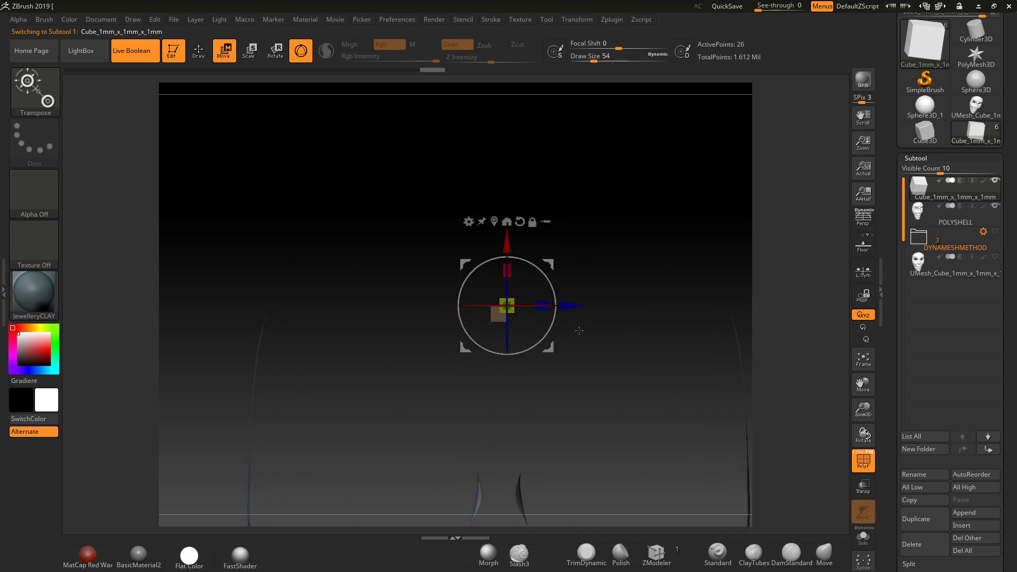
left_click_drag(579, 306, 355, 332)
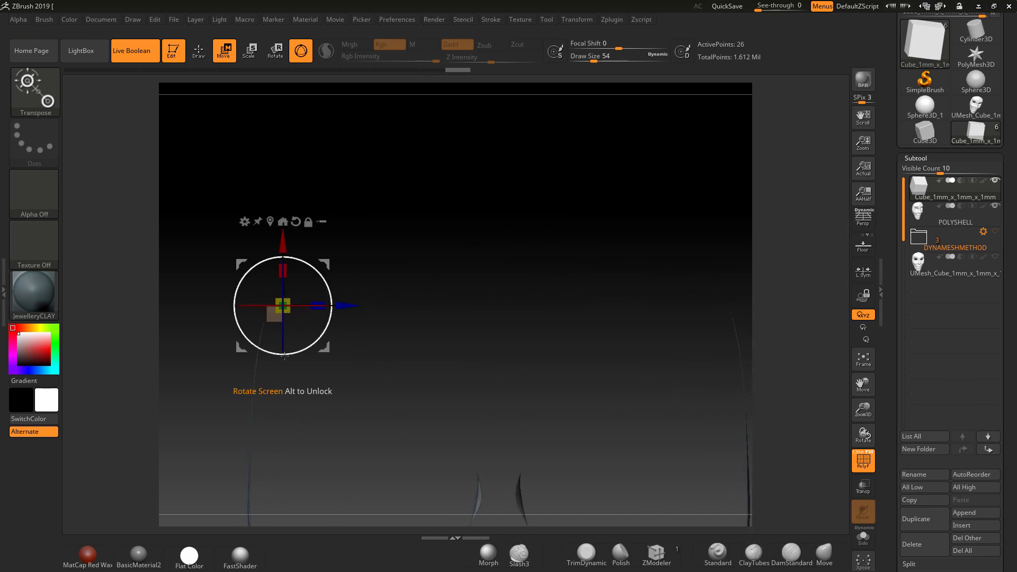
left_click_drag(134, 403, 203, 361, "alt")
Step: Turn on Double in the display properties of the 1 mm cube subtool
scroll(957, 454, "down", 10)
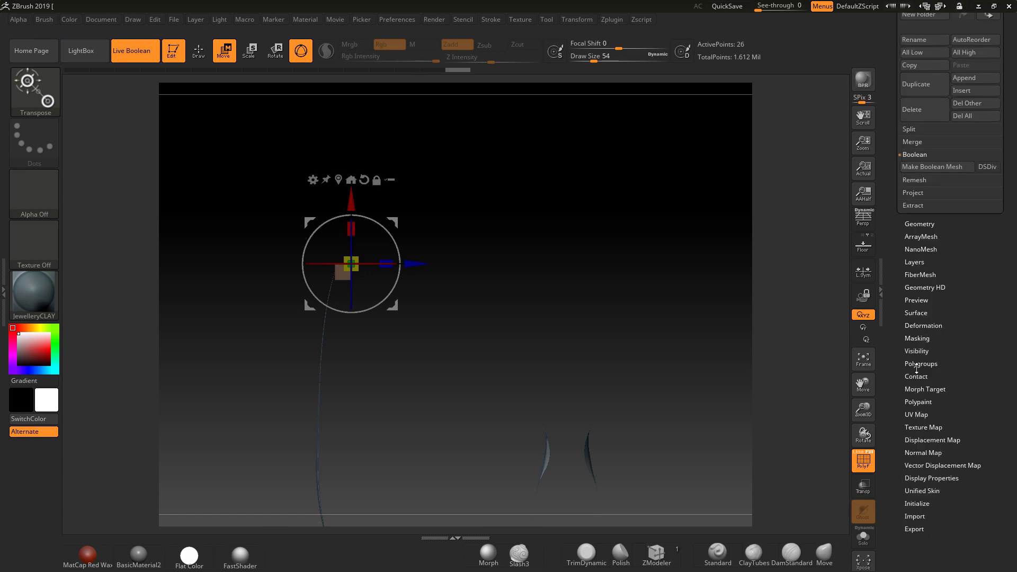
left_click(917, 478)
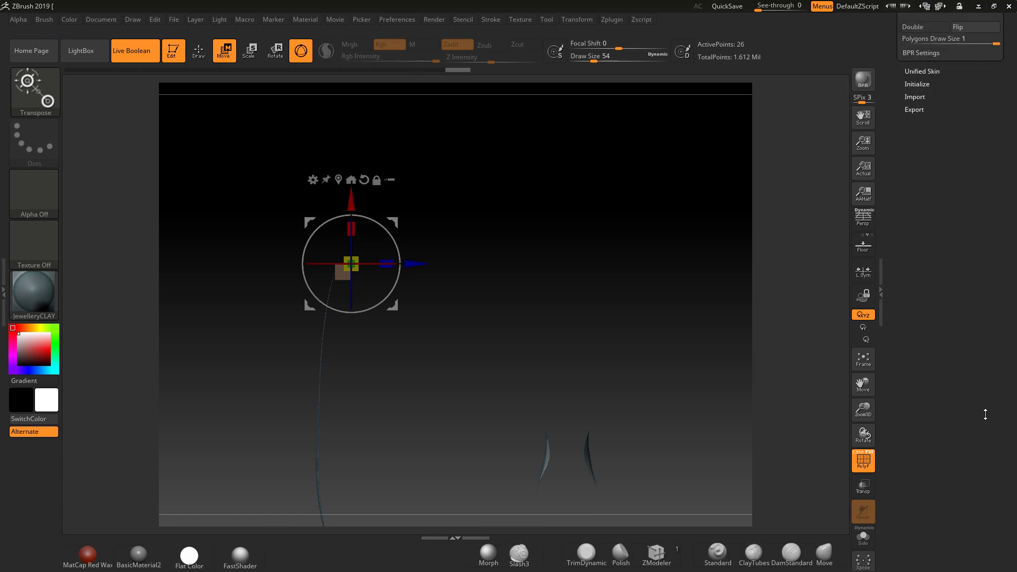
left_click(932, 330)
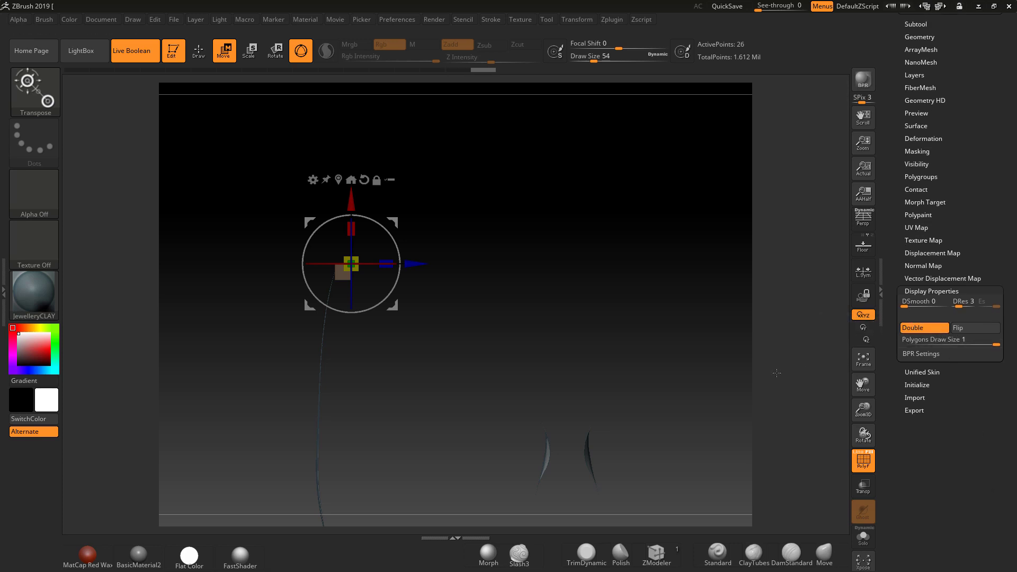
left_click_drag(748, 347, 763, 348)
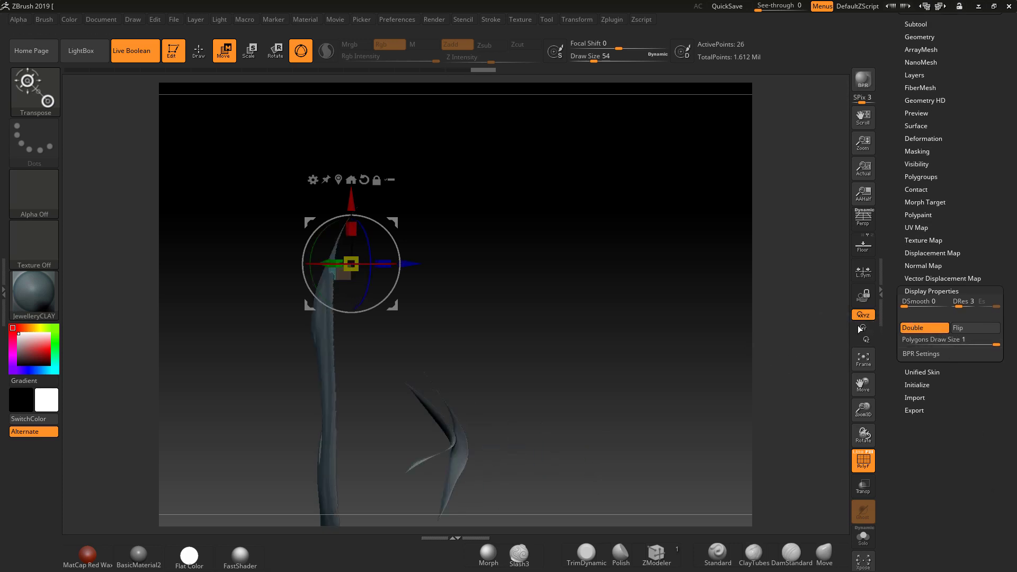
Step: Make POLYSHELL the active subtool and turn on its Double display so the inner faces are drawn
left_click(332, 389, "alt")
left_click_drag(590, 336, 882, 314)
left_click(917, 328)
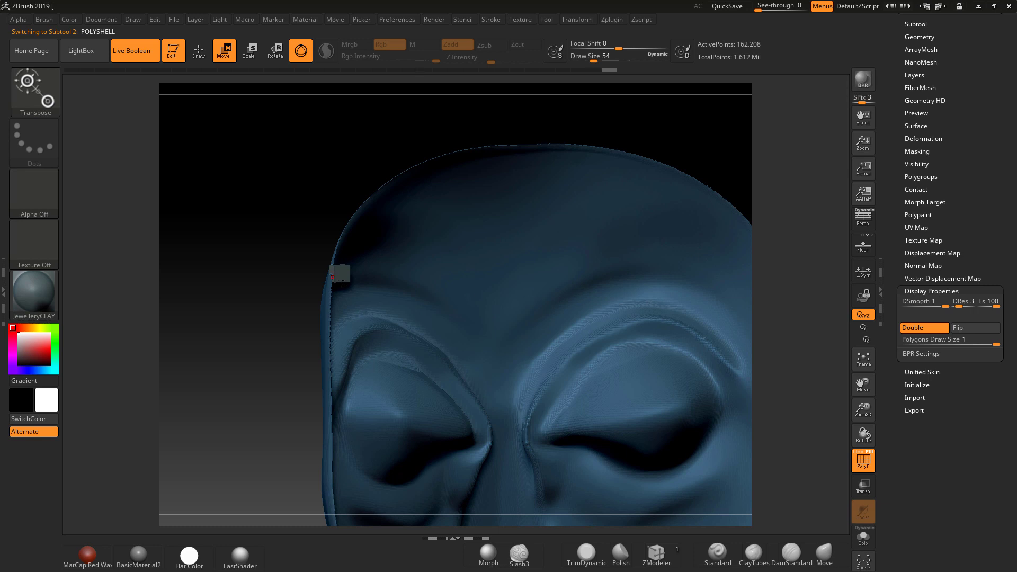
left_click_drag(770, 320, 656, 261)
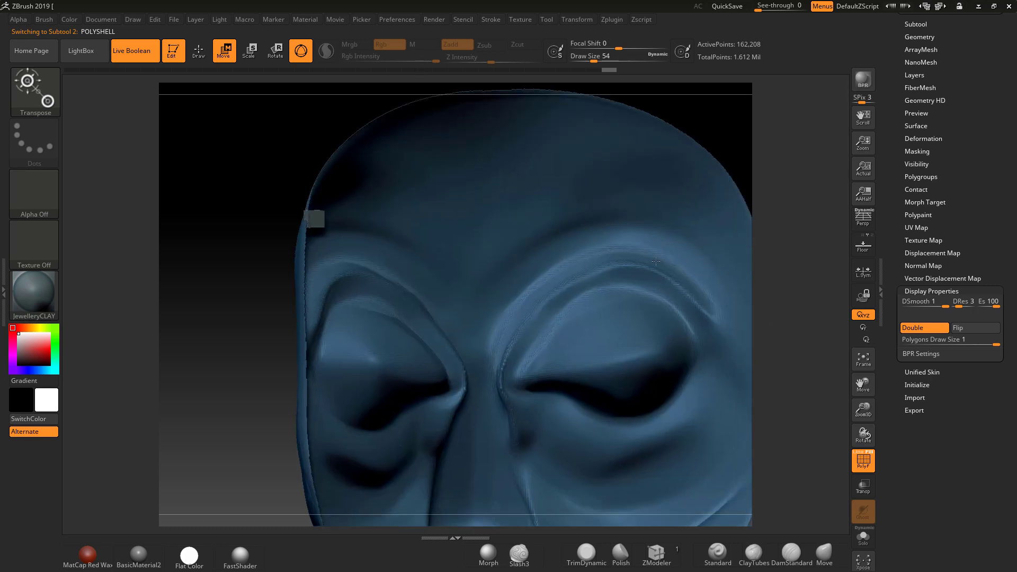
left_click(913, 327)
left_click(912, 327)
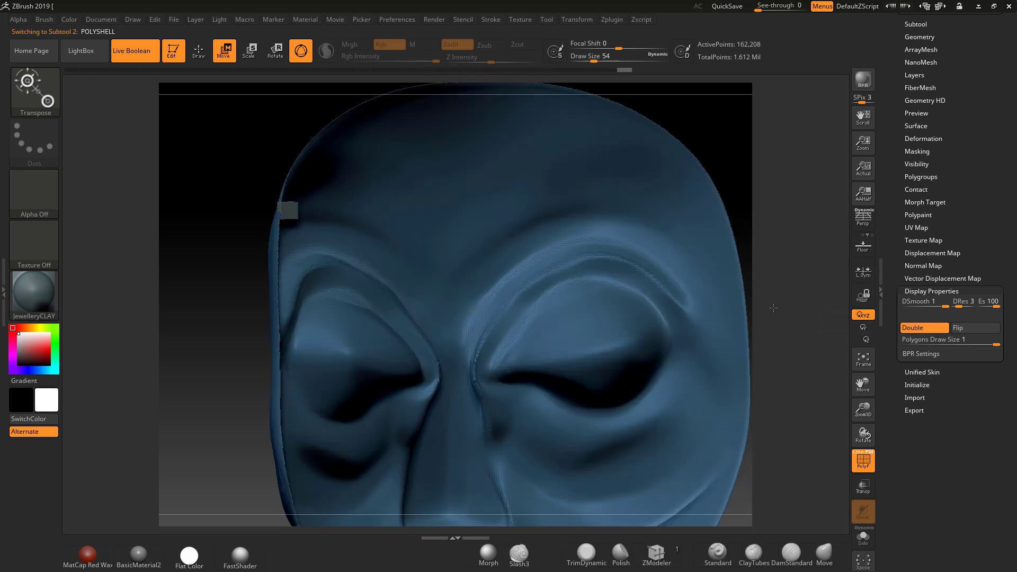
Step: Set the Panel Loops elevation to -100 in the EdgeLoop options so POLYSHELL thickens inwards
left_click_drag(823, 283, 927, 254)
scroll(1016, 209, "up", 5)
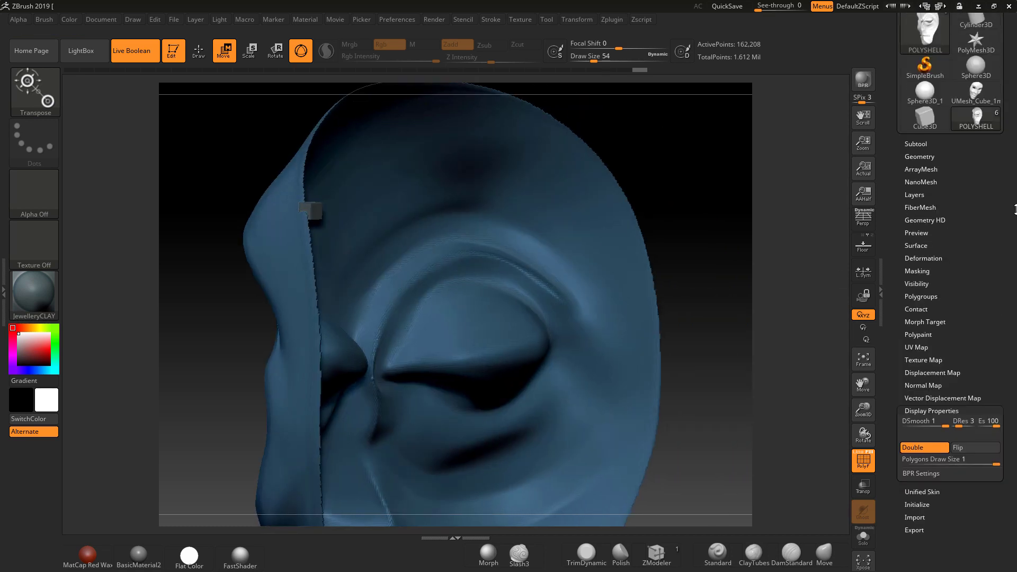
left_click(915, 144)
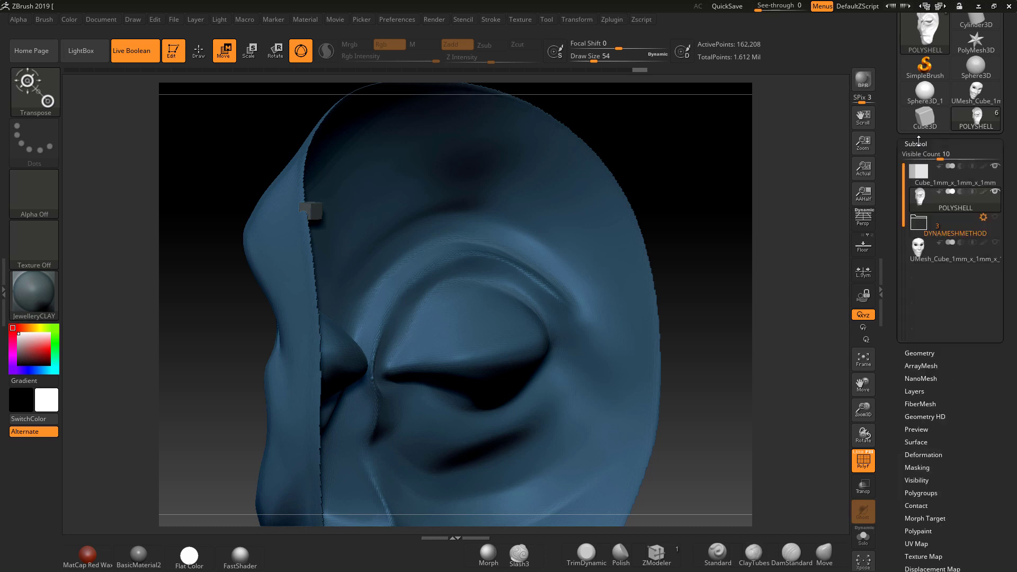
scroll(1016, 304, "down", 3)
left_click_drag(1015, 304, 1016, 287)
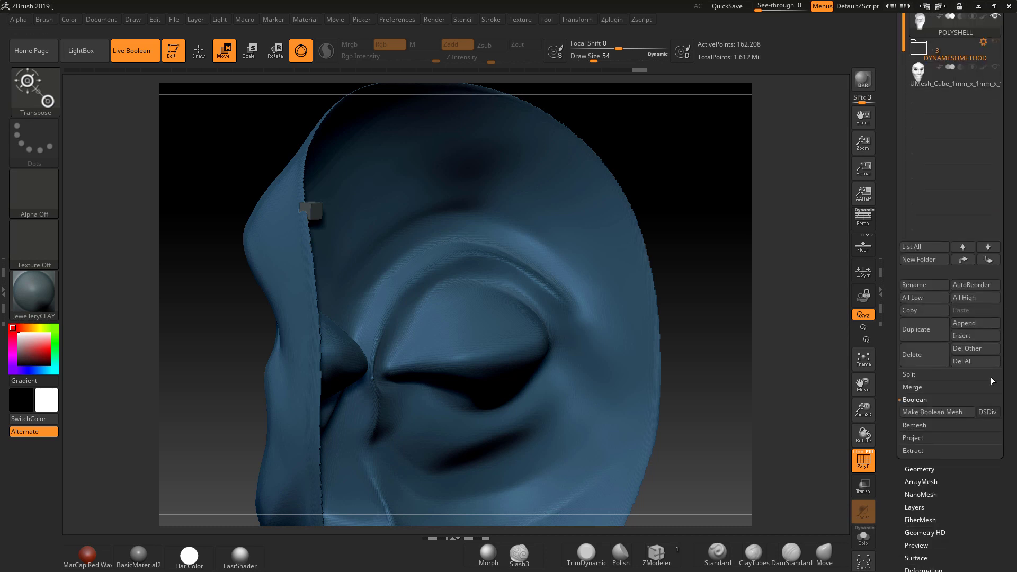
left_click(925, 470)
scroll(974, 398, "down", 5)
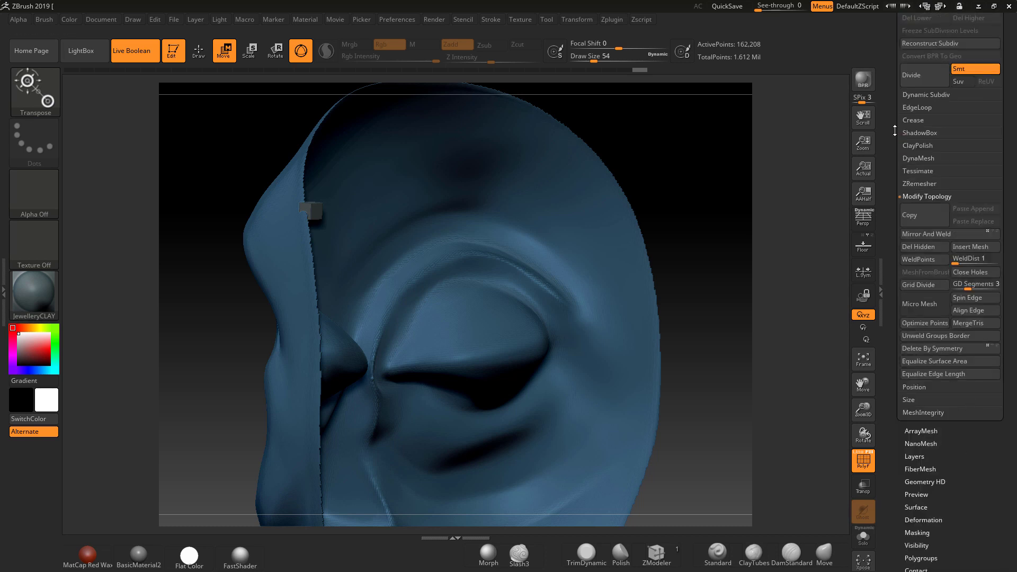
left_click(919, 107)
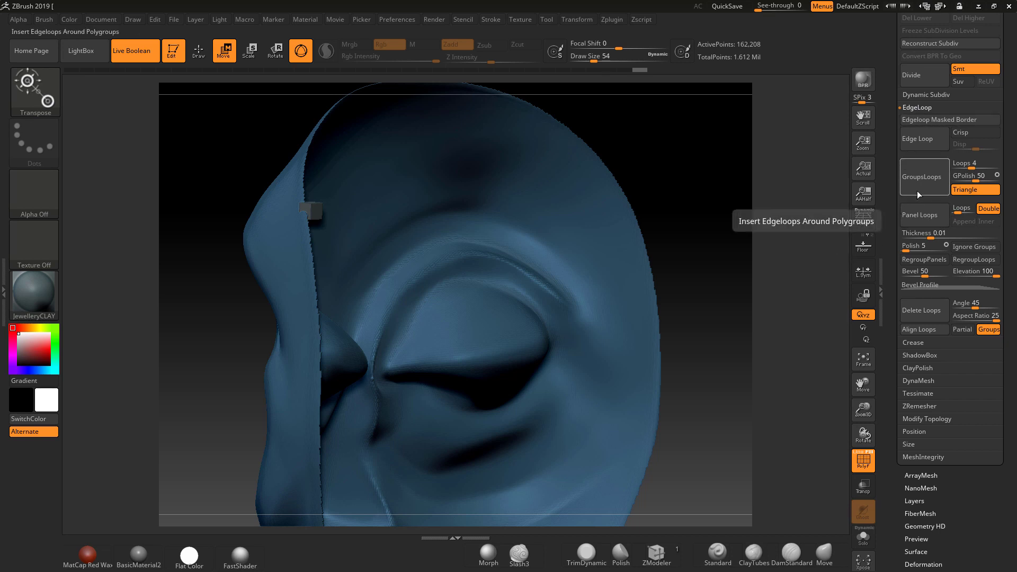
left_click_drag(996, 275, 909, 254)
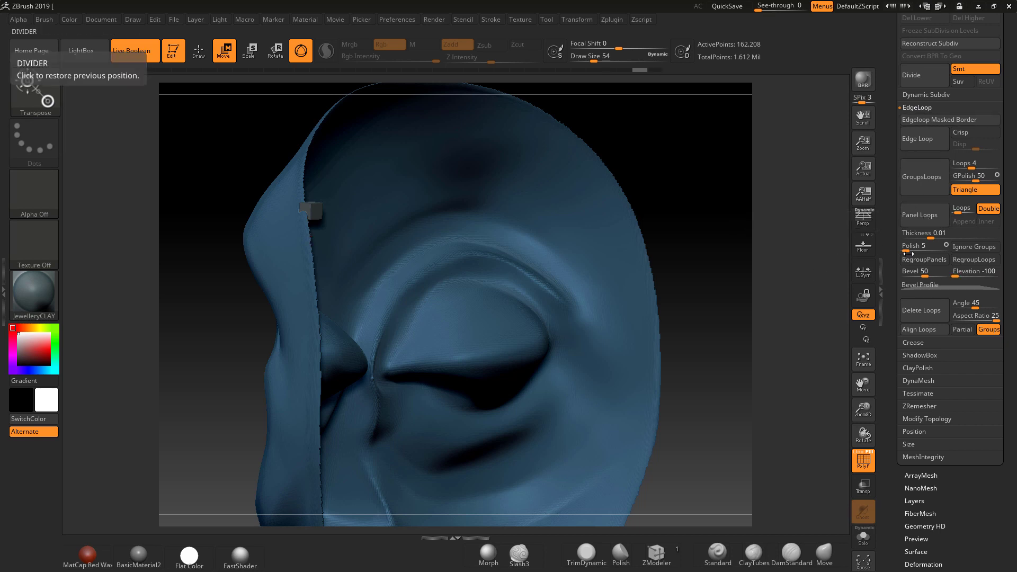
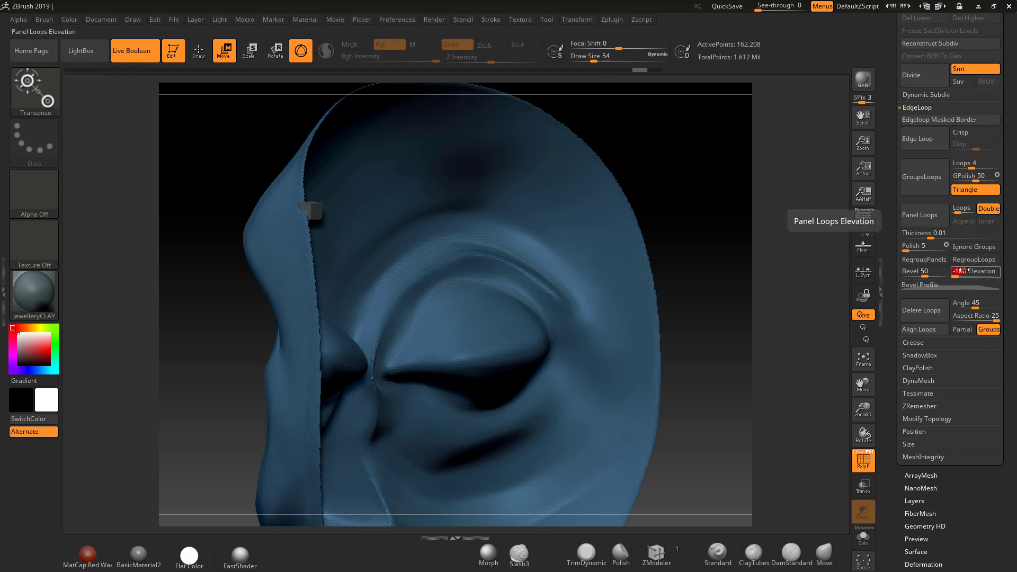
Step: Try Panel Loops on POLYSHELL with a thickness of 0.02057 and undo it
left_click_drag(931, 238, 935, 236)
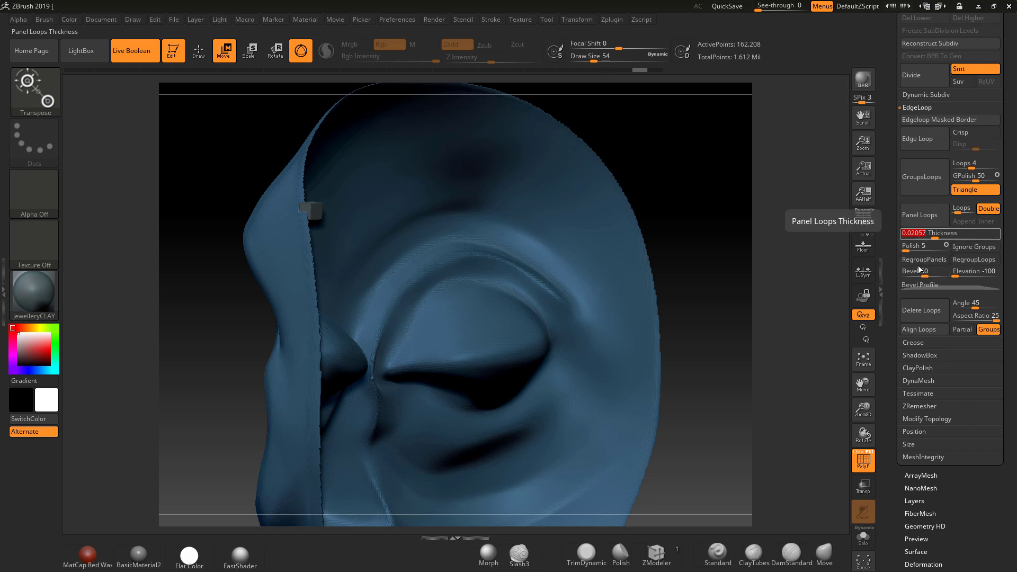
left_click(925, 220)
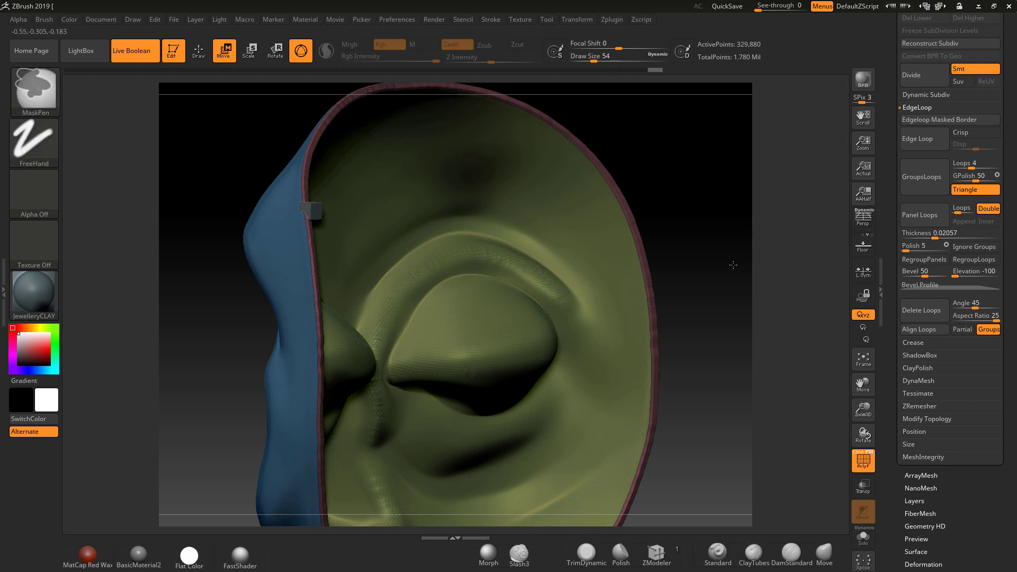
key("ctrl+z")
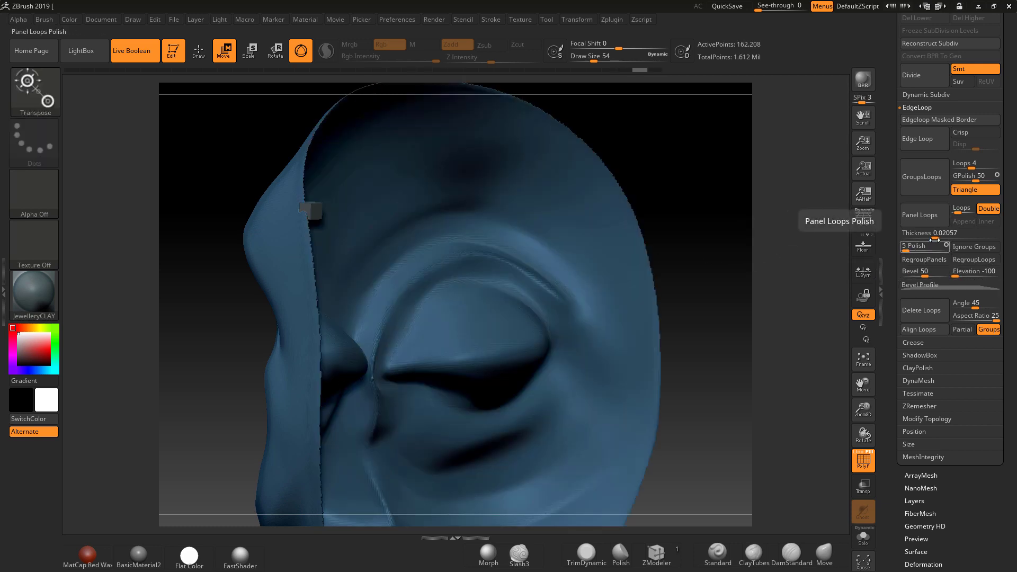
Step: Set the Panel Loops thickness to 0.04903 and apply Panel Loops to POLYSHELL
left_click_drag(934, 240, 940, 237)
left_click(924, 221)
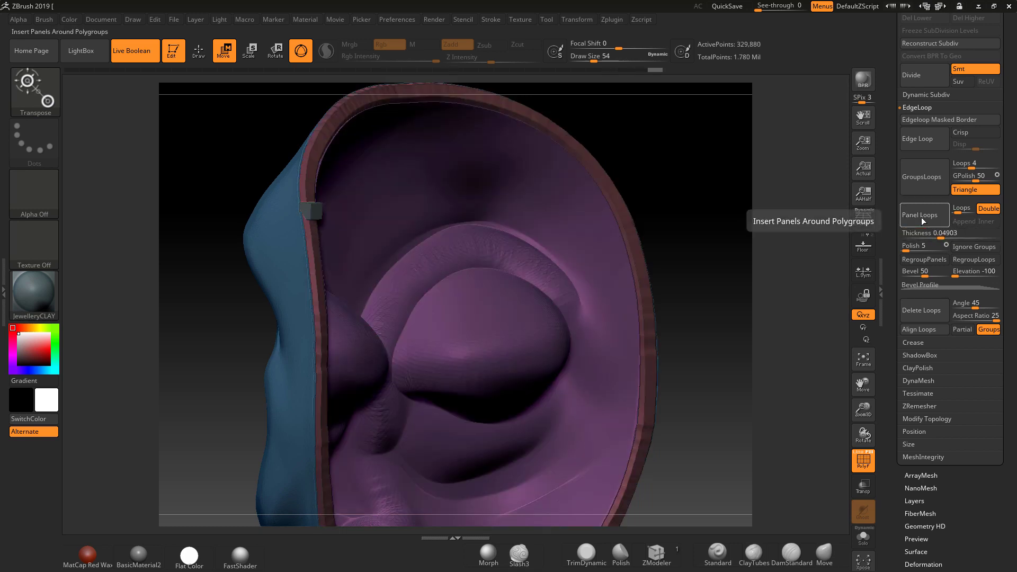
left_click_drag(785, 270, 625, 325)
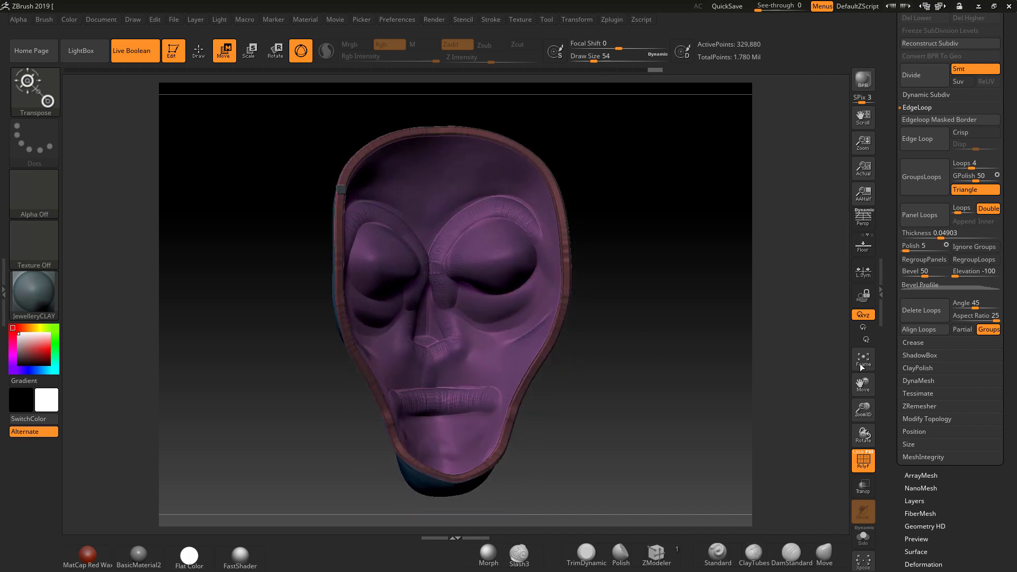
Step: Duplicate PM3D_Cylinder3D1 in the DYNAMESHMETHOD folder and move the copy out of the folder, above POLYSHELL
scroll(1015, 350, "up", 2)
left_click_drag(1016, 350, 1016, 389)
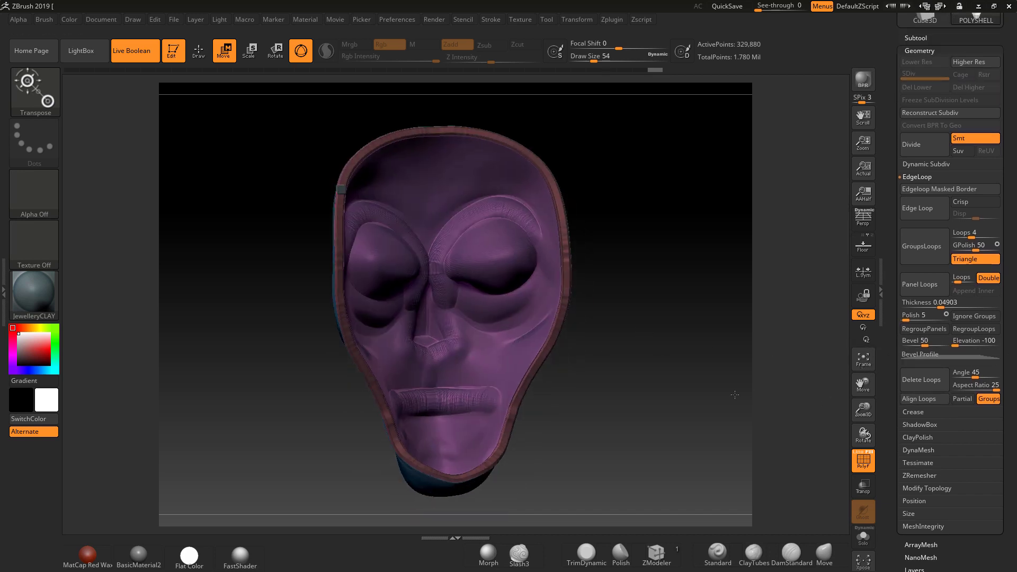
left_click_drag(759, 395, 811, 392)
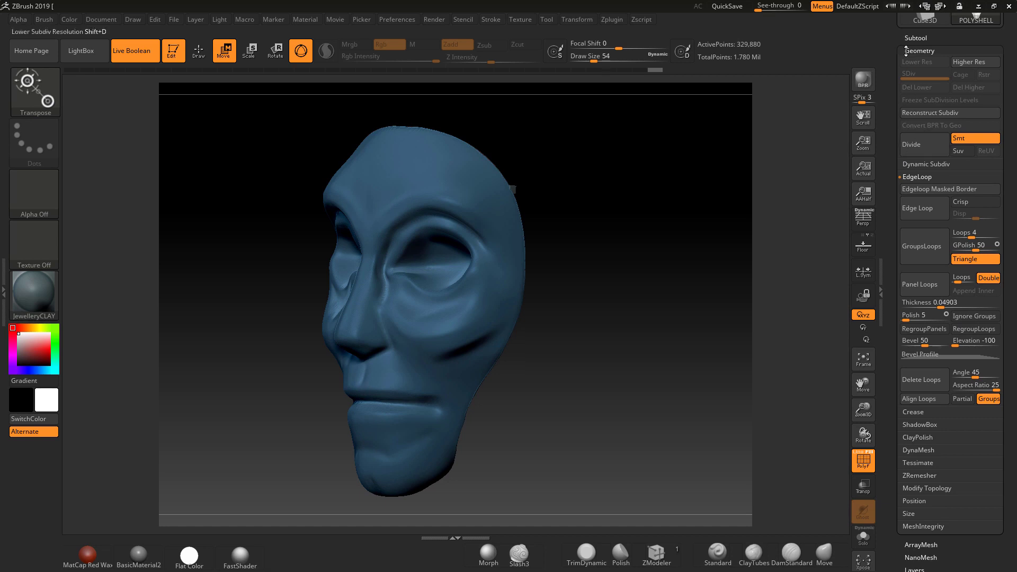
left_click(917, 38)
left_click(923, 121)
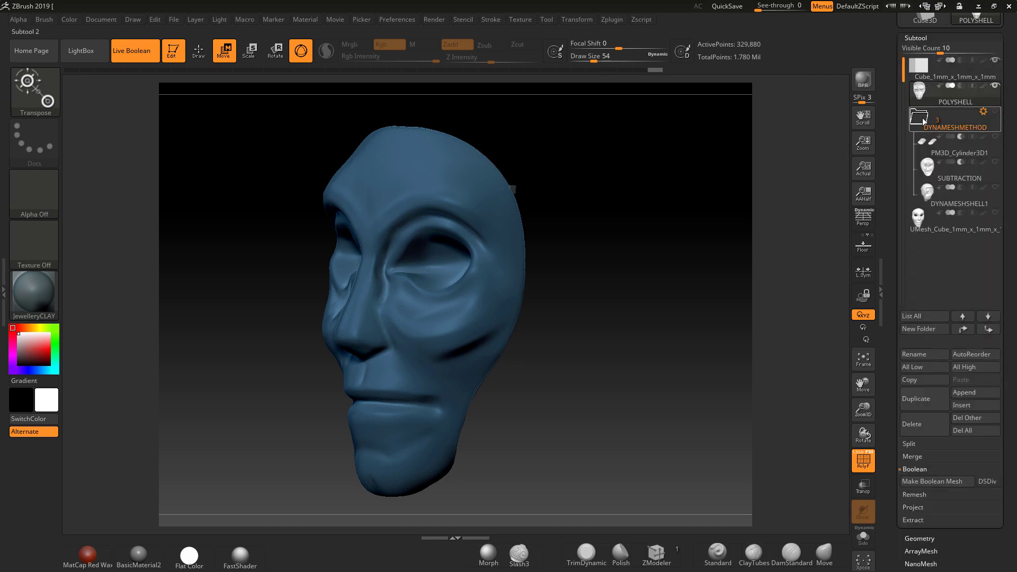
left_click(924, 139)
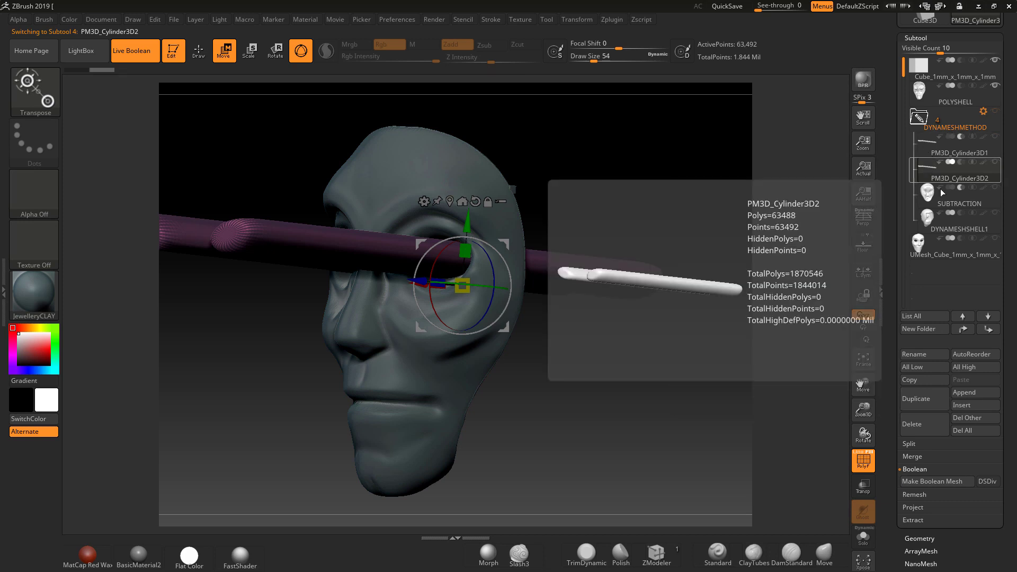
left_click_drag(926, 168, 925, 96)
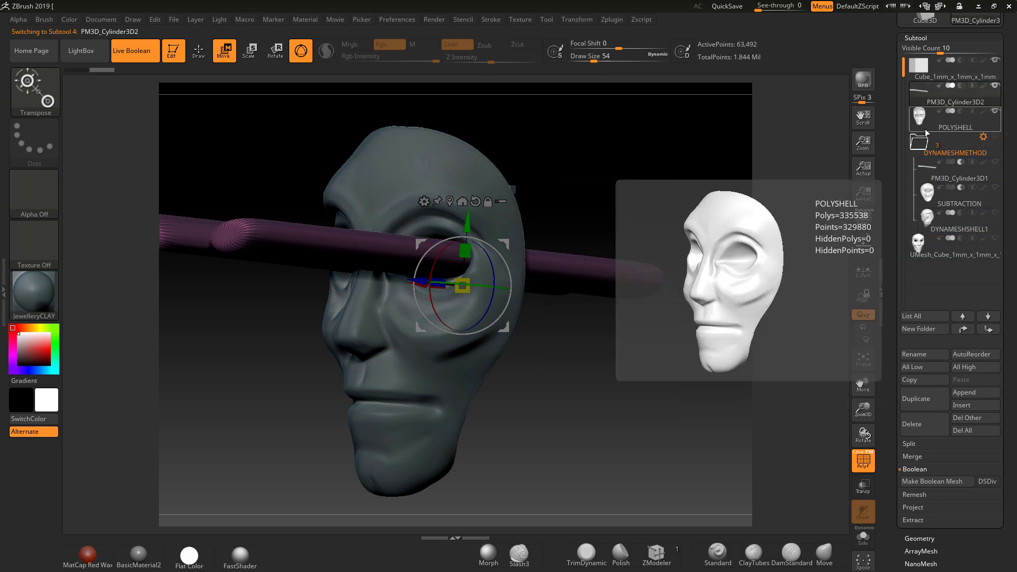
Step: Reorder the subtools so the cylinder copy sits last, directly below POLYSHELL, and set that copy to subtract
mouse_move(986, 152)
left_click(918, 149)
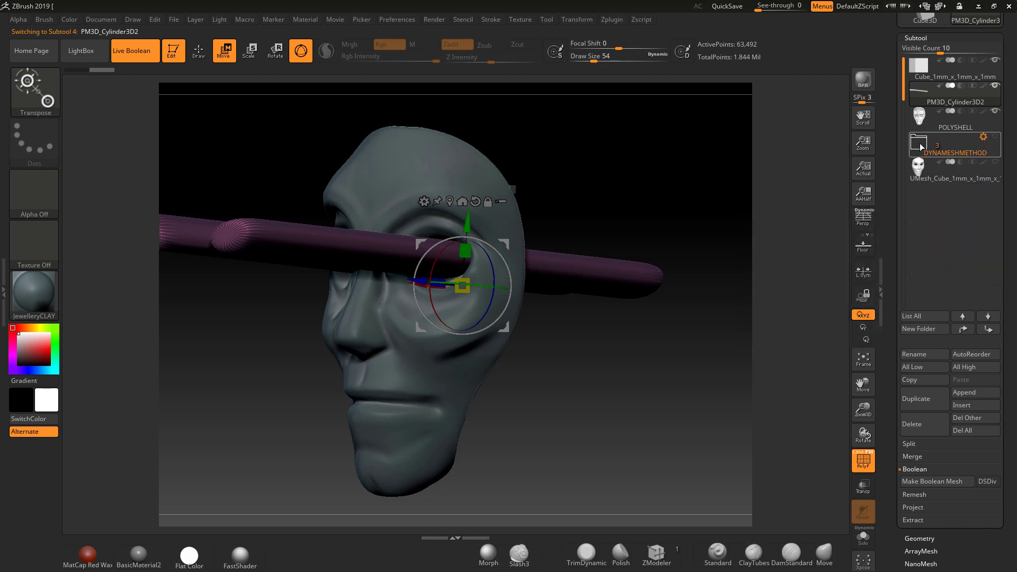
left_click_drag(921, 147, 922, 93)
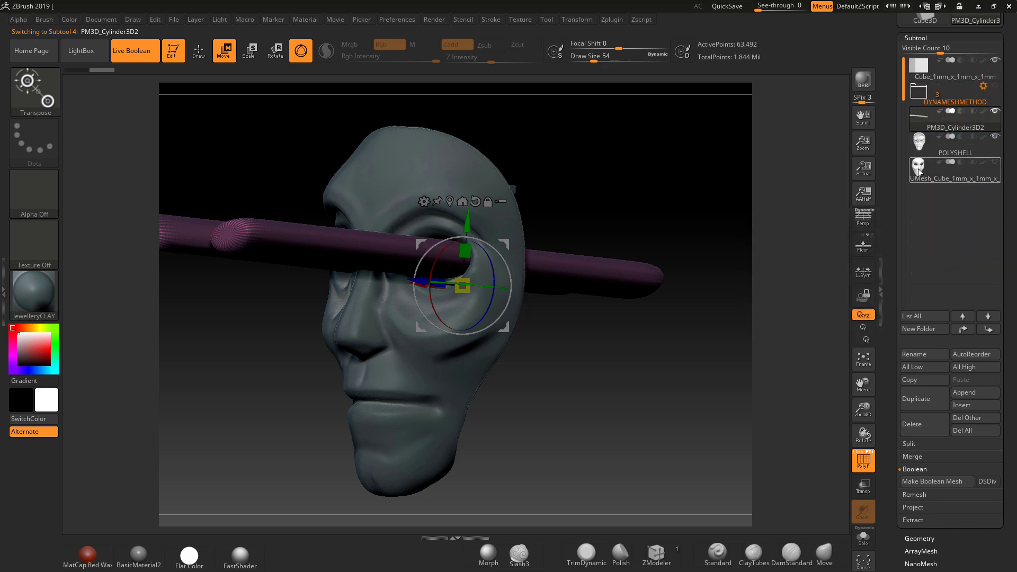
left_click_drag(920, 169, 921, 114)
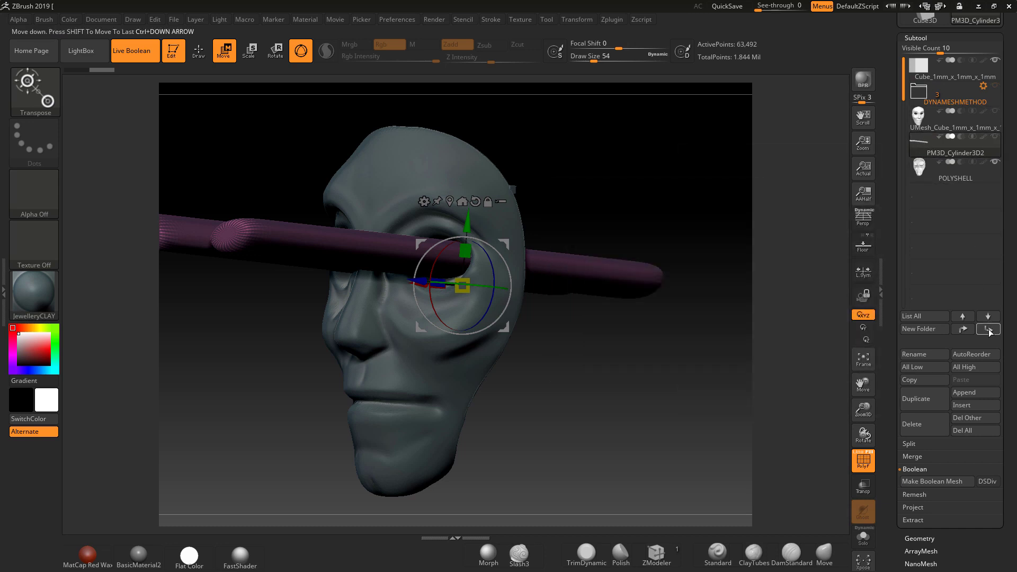
left_click(989, 318)
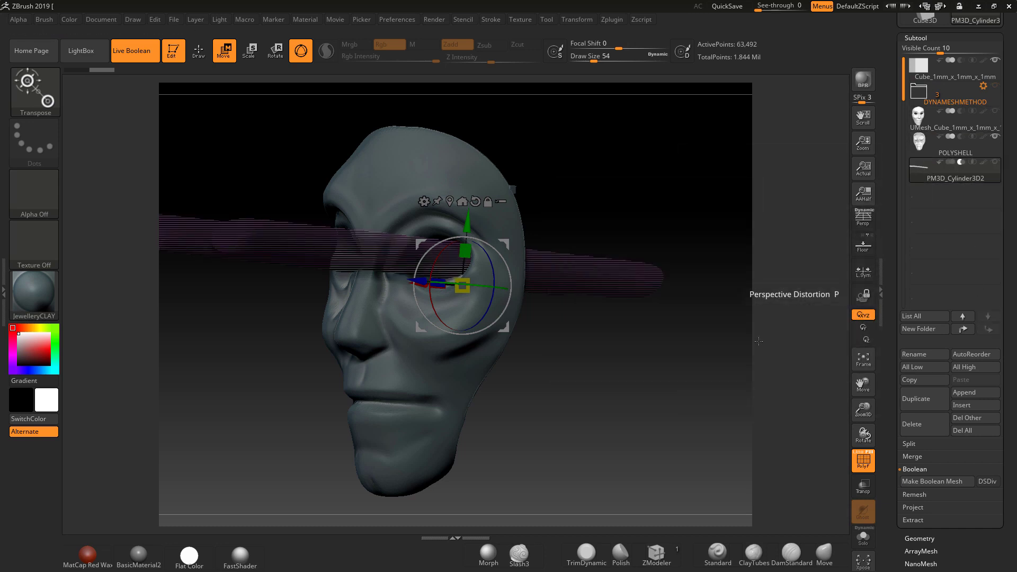
Step: Turn off the polyframe display and show the subtracting cylinder in Draw mode to preview the eye-hole cut through POLYSHELL
left_click(863, 460)
left_click_drag(701, 435, 734, 413)
left_click(199, 51)
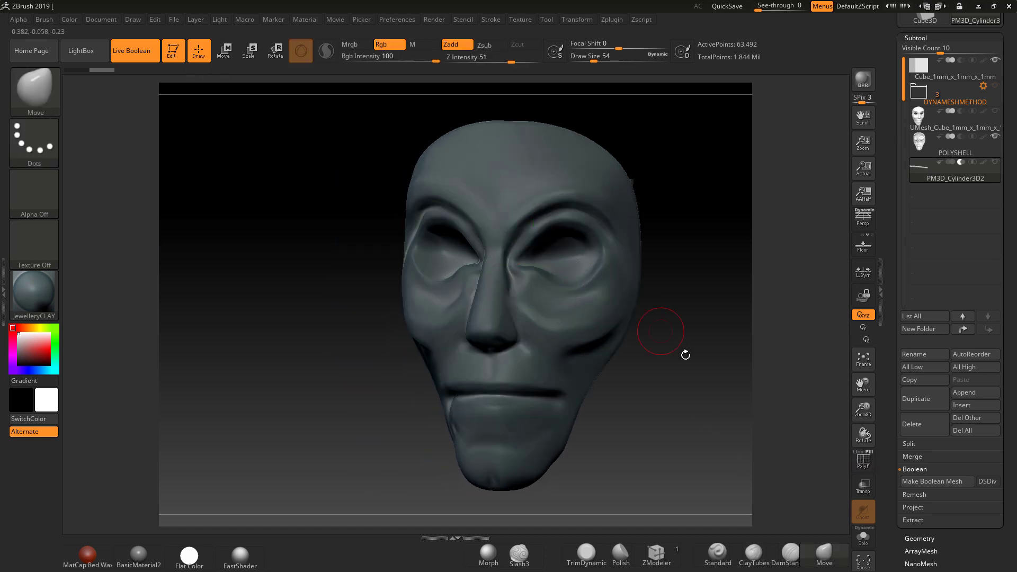
left_click_drag(684, 352, 832, 205)
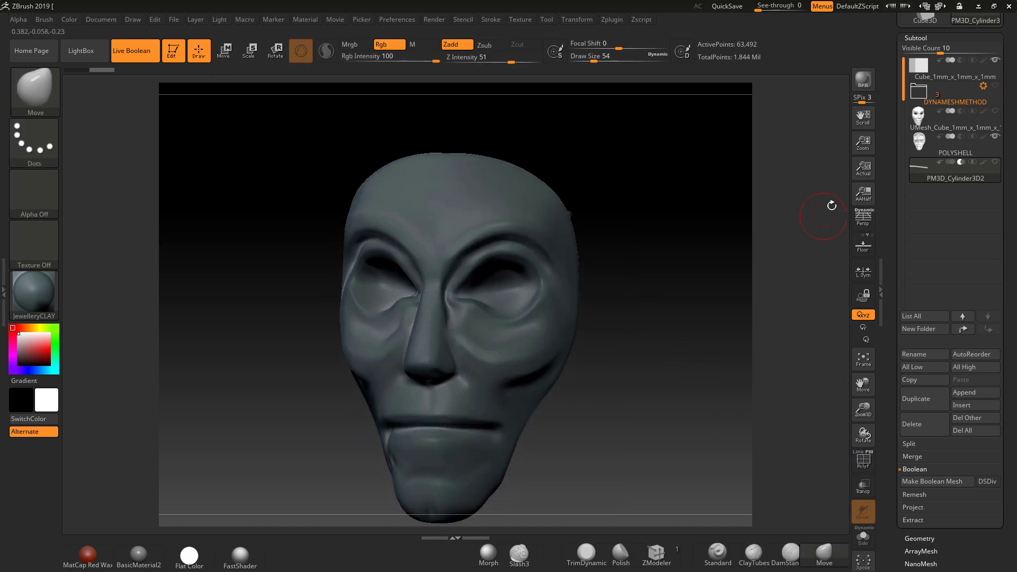
left_click(996, 162)
left_click_drag(721, 359, 688, 385)
Step: Make a Boolean mesh of POLYSHELL minus the cylinder, append it as a subtool and hide both source subtools
left_click_drag(1014, 380, 1014, 328)
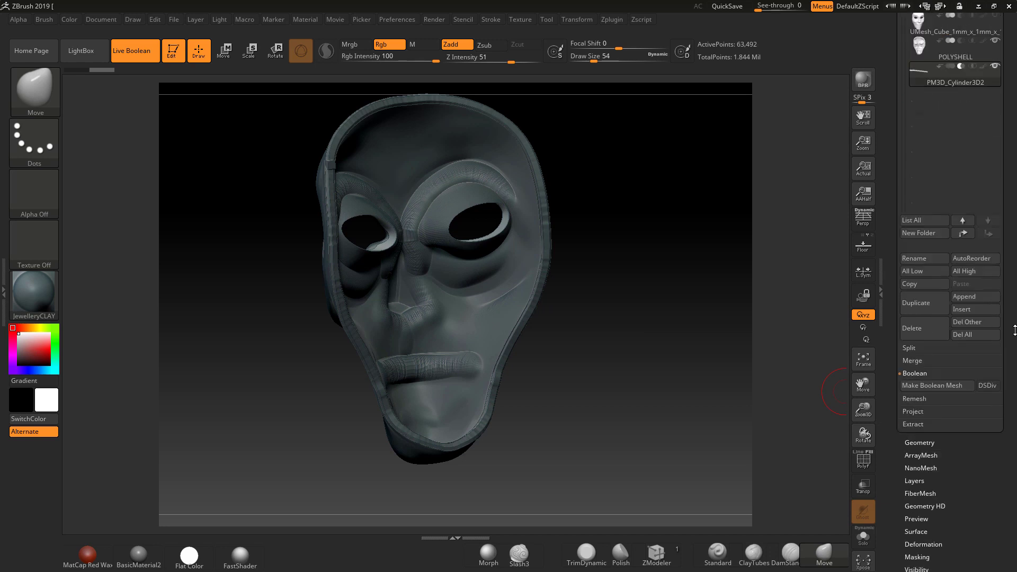
left_click(946, 385)
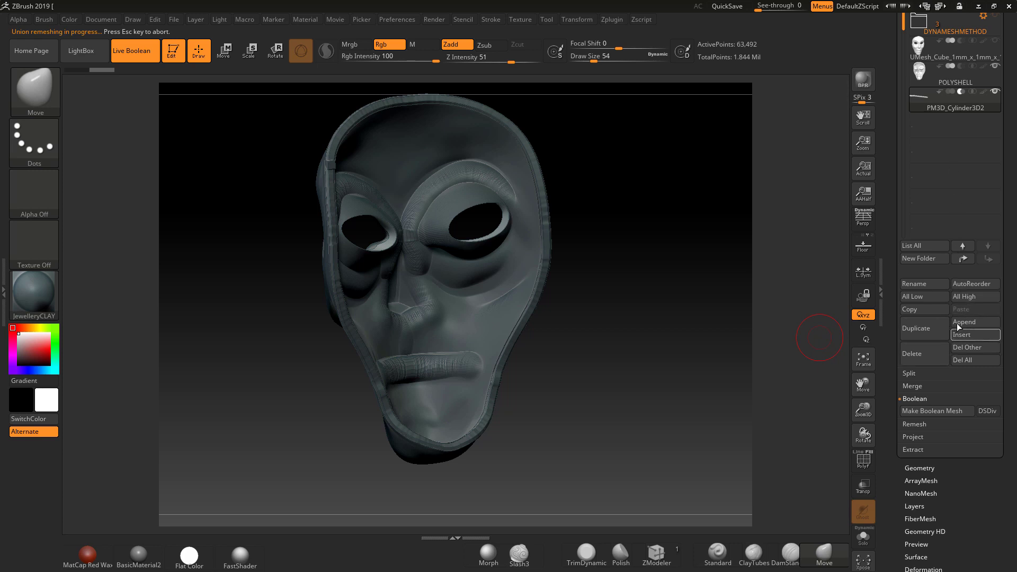
left_click(958, 324)
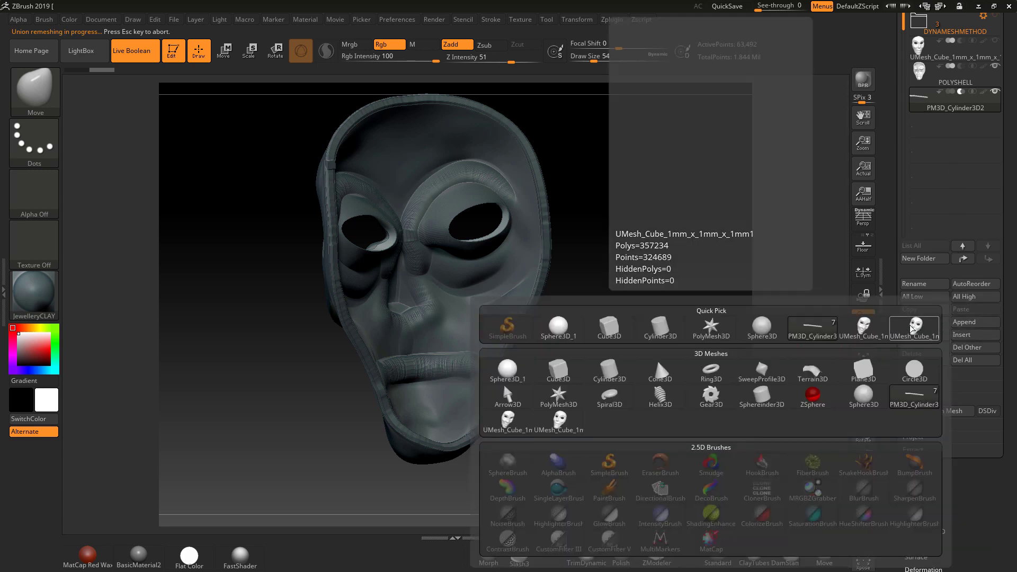
left_click(917, 328)
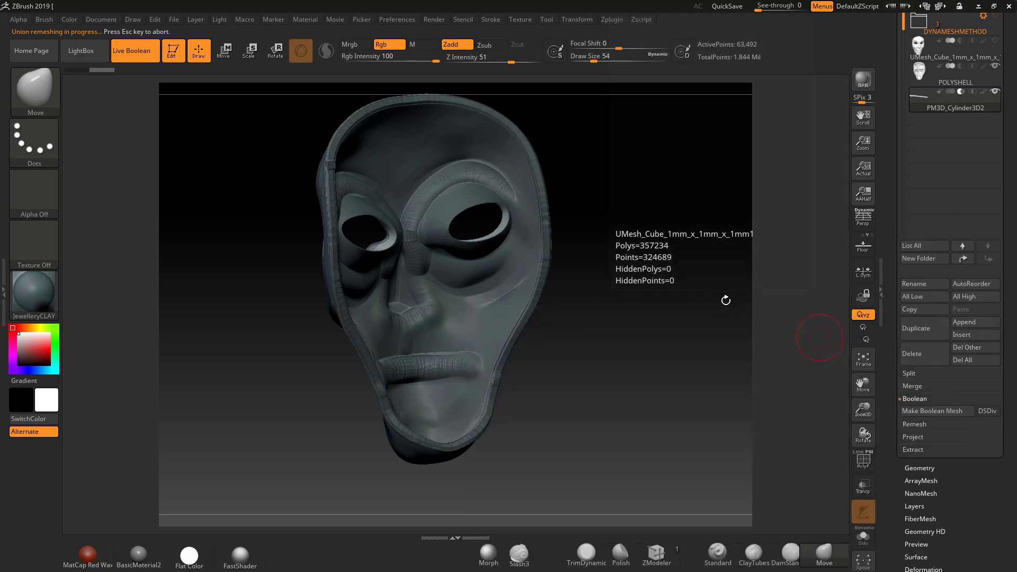
left_click(995, 92)
left_click(995, 67)
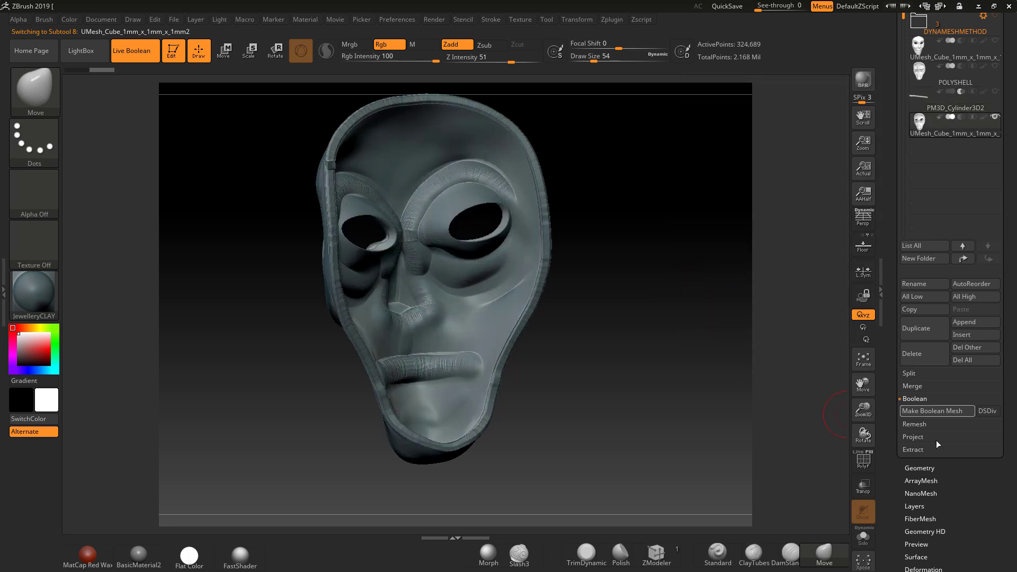
Step: DynaMesh the appended Boolean mesh at a resolution of 640
left_click(920, 468)
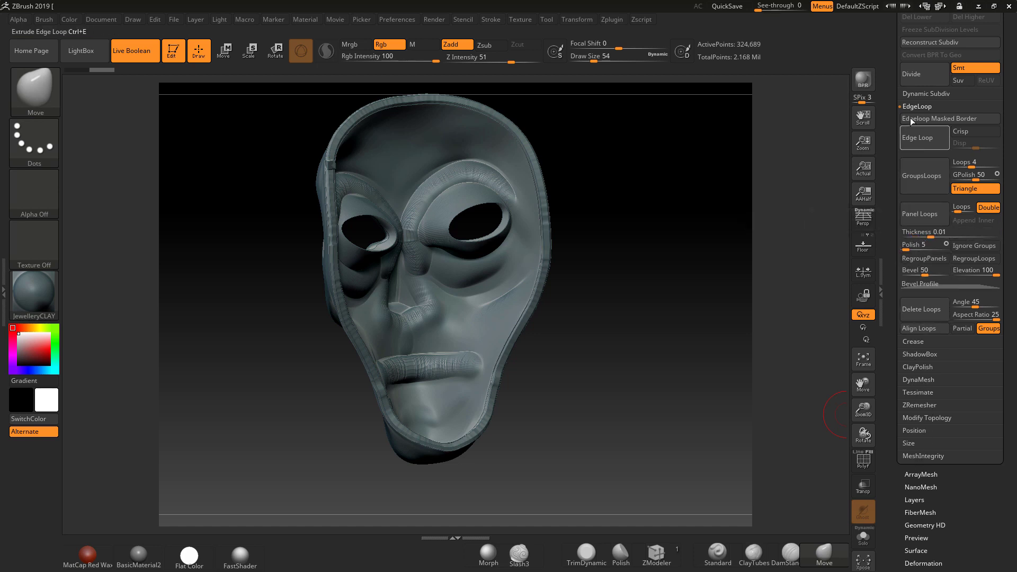
left_click(924, 380)
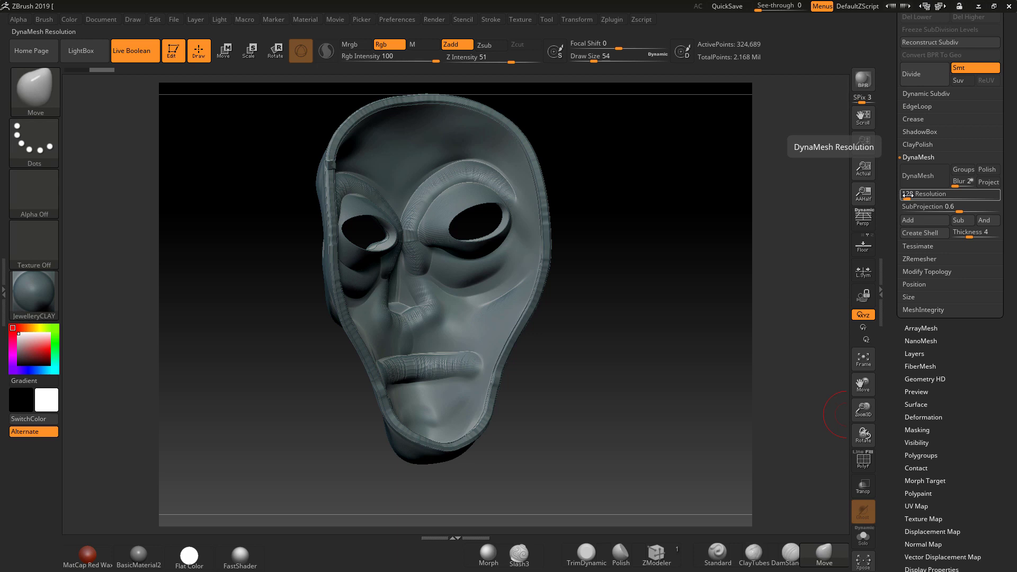
left_click_drag(907, 195, 920, 196)
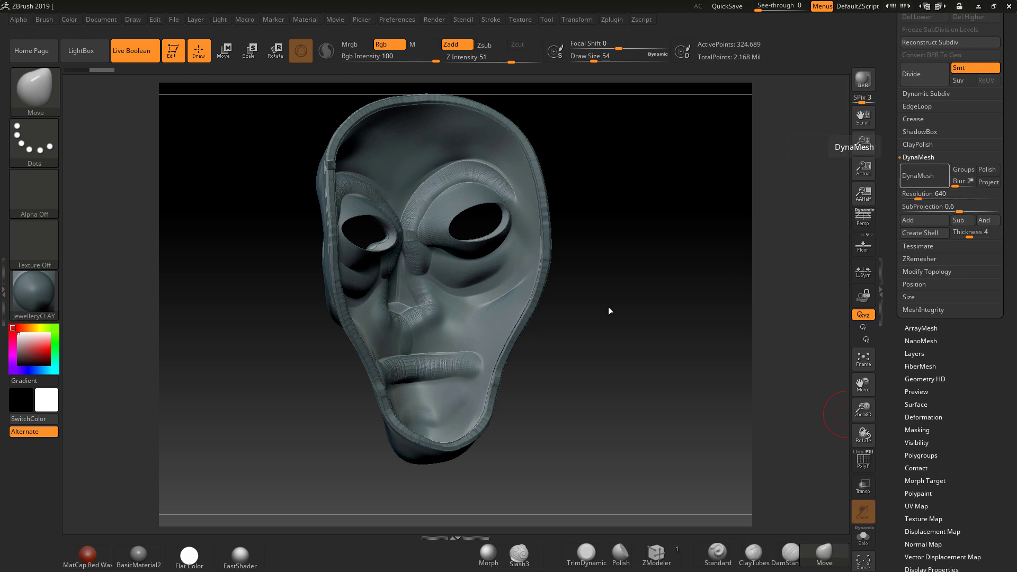
Step: Set the draw size to 116 and activate symmetry, testing the Smooth brush on the inner brow ridges and undoing the test
key("space")
left_click_drag(616, 309, 627, 309)
mouse_move(457, 181)
left_mouse_down("shift")
mouse_move(432, 211)
mouse_move(451, 193)
mouse_move(443, 182)
left_mouse_up("shift")
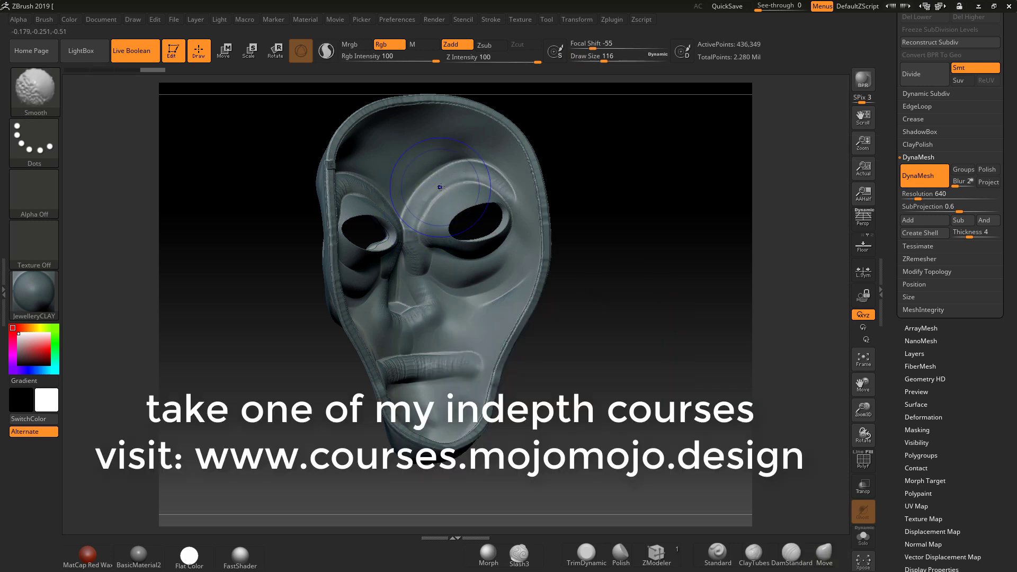
left_click(580, 18)
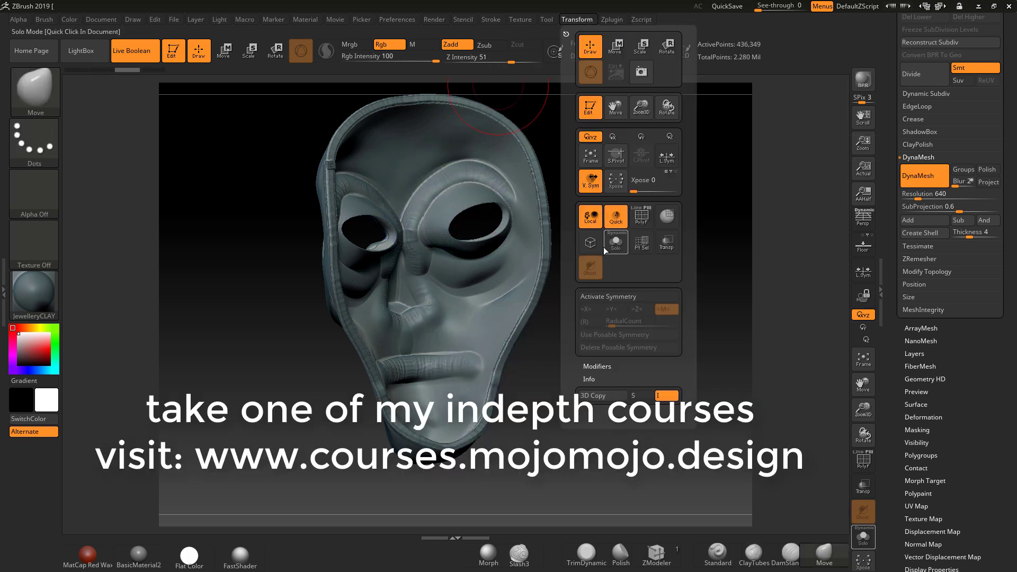
left_click(597, 298)
mouse_move(431, 194)
left_mouse_down("shift")
mouse_move(451, 177)
mouse_move(500, 199)
mouse_move(477, 238)
mouse_move(432, 252)
left_mouse_up("shift")
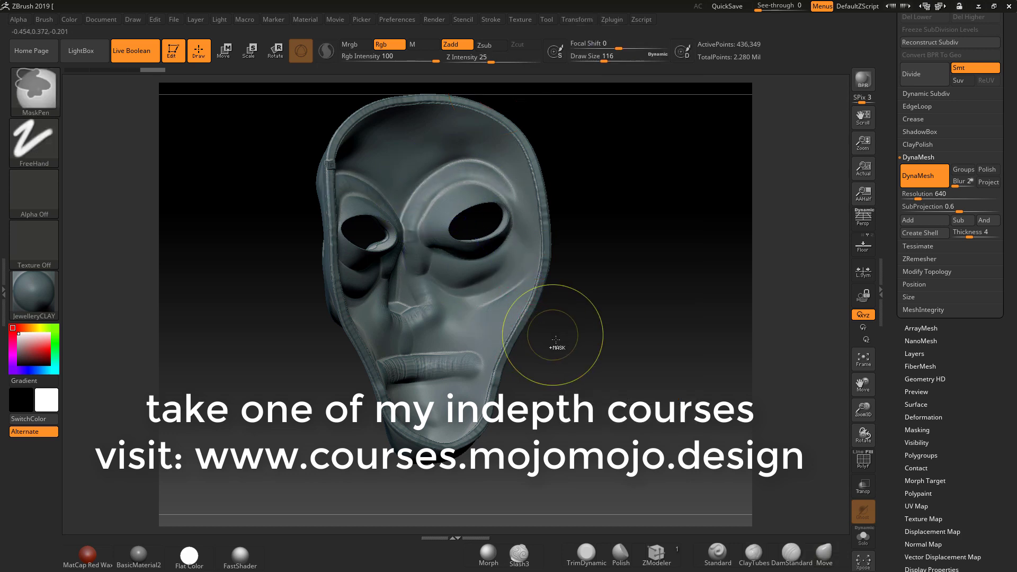
key("ctrl+z")
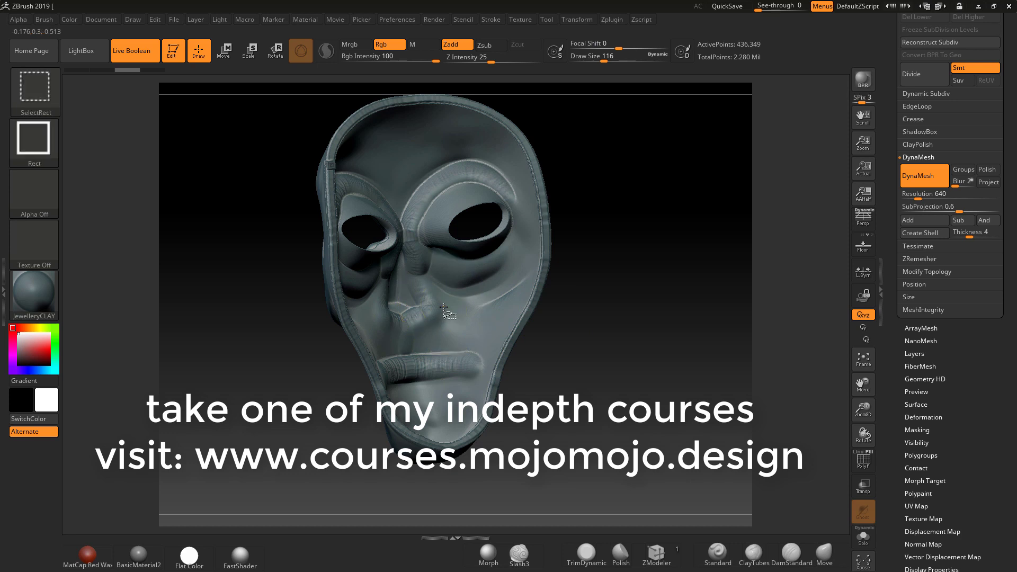
Step: Isolate the mask's inner surface, smooth its brow, nose and mouth ridges, and show the whole mesh again
left_click(451, 319, "ctrl+shift")
mouse_move(422, 217)
left_mouse_down("shift")
mouse_move(411, 220)
mouse_move(471, 174)
mouse_move(483, 219)
mouse_move(418, 291)
mouse_move(425, 370)
left_mouse_up("shift")
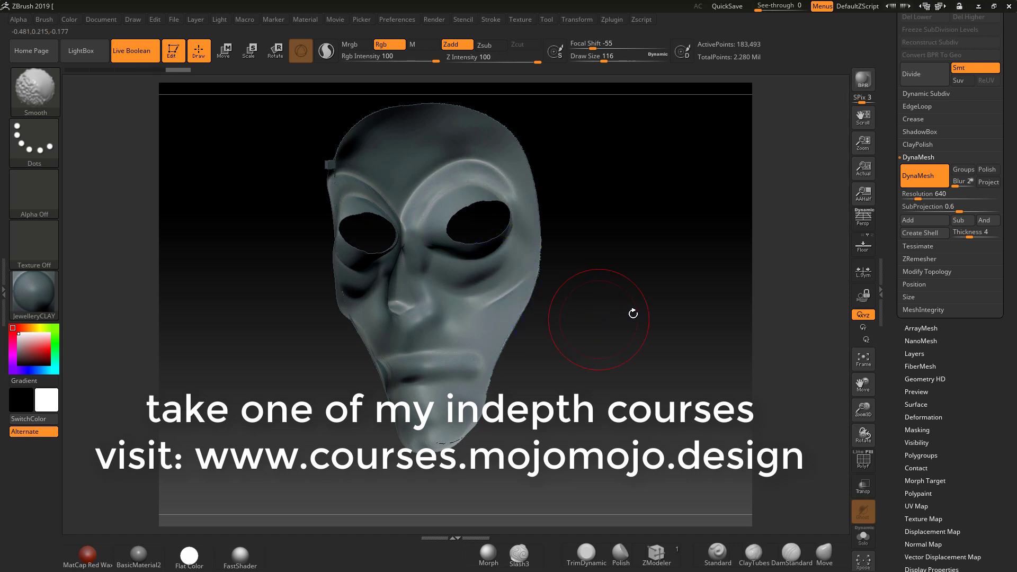
left_click(665, 324, "ctrl+shift")
Step: Smooth the outer rim around the back of the mask
left_click_drag(666, 323, 658, 323)
mouse_move(511, 281)
left_mouse_down("shift")
mouse_move(538, 217)
mouse_move(522, 151)
mouse_move(466, 108)
mouse_move(339, 159)
left_mouse_up("shift")
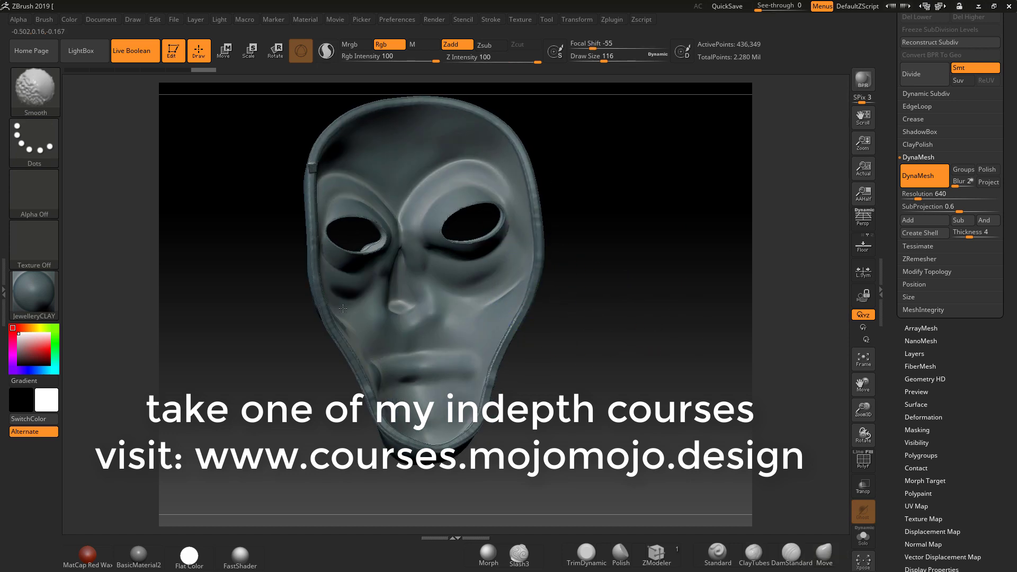